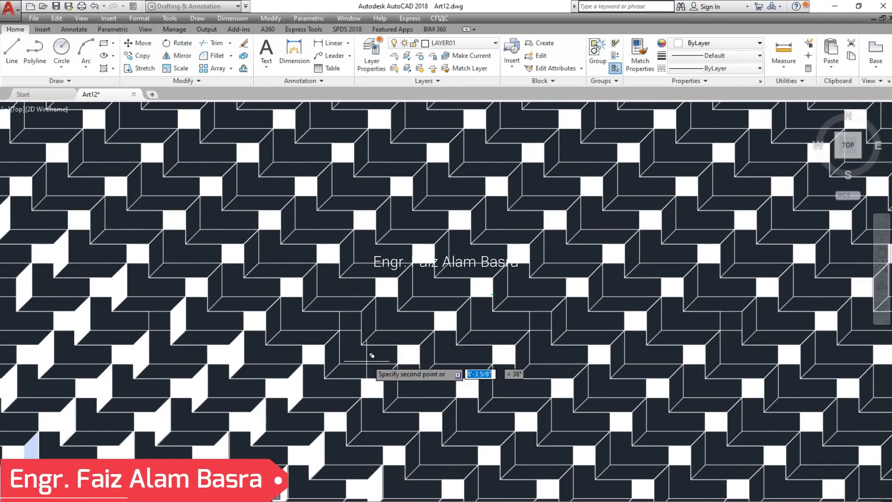
Step: Copy the white side-face hatch group repeatedly across the outlined blocks, as far as the pattern's lower right corner
scroll(439, 237, "down", 2)
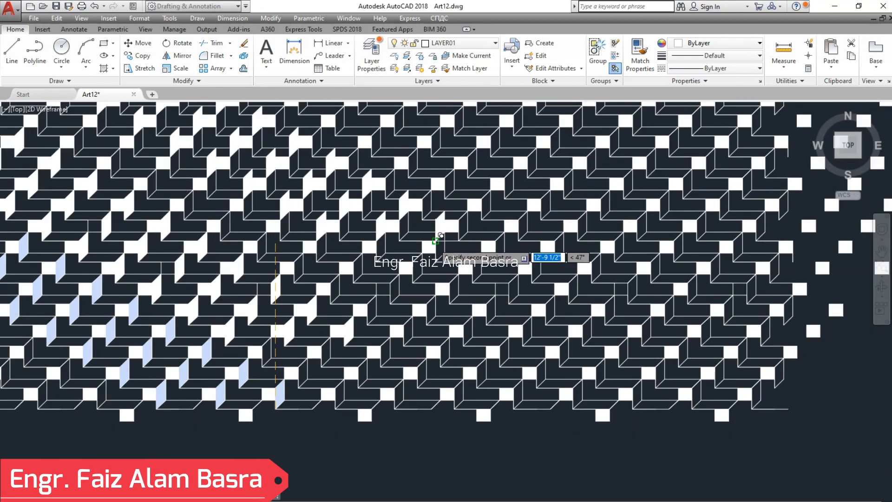
scroll(437, 239, "up", 2)
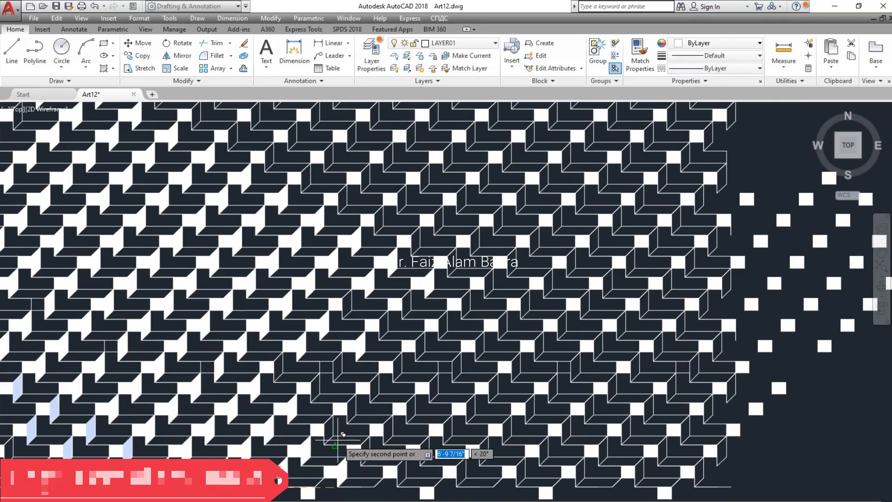
scroll(367, 307, "down", 2)
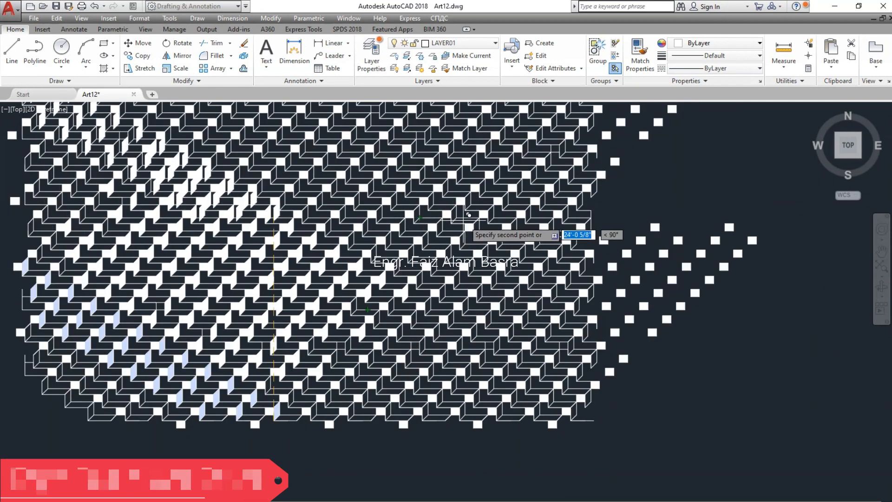
scroll(469, 215, "up", 2)
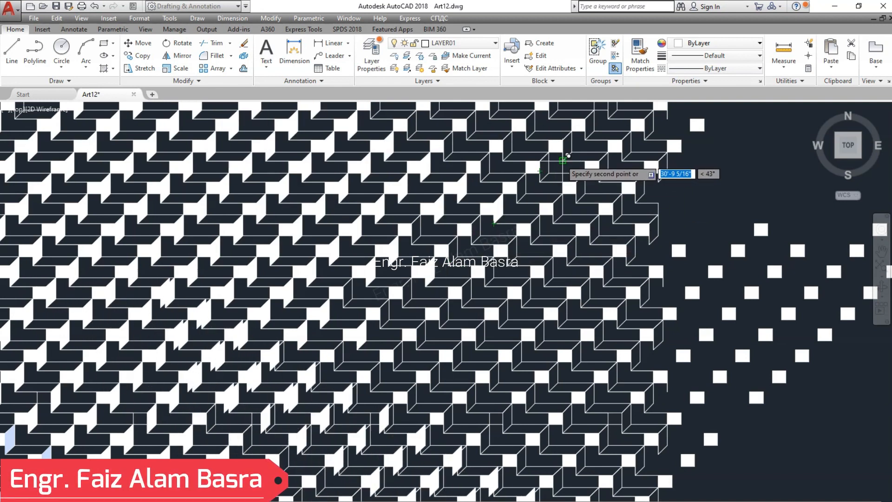
scroll(493, 201, "down", 4)
scroll(522, 299, "up", 1)
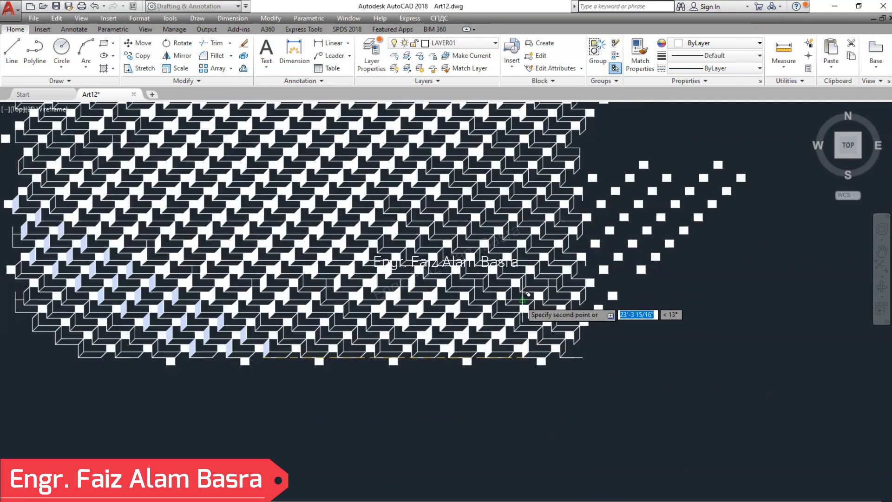
scroll(539, 320, "up", 3)
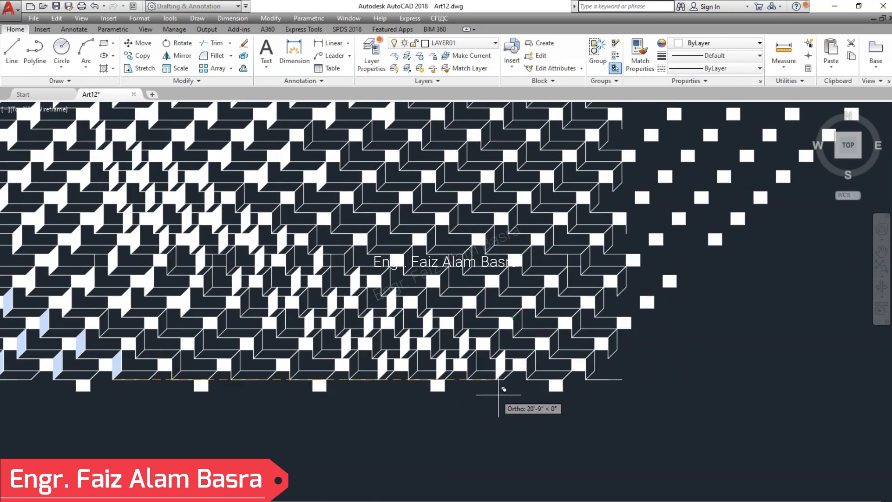
scroll(595, 364, "up", 6)
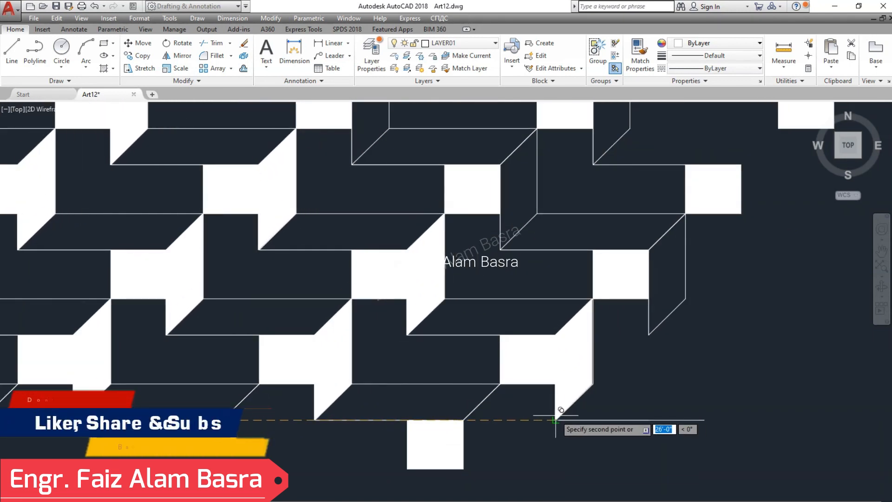
scroll(555, 416, "down", 4)
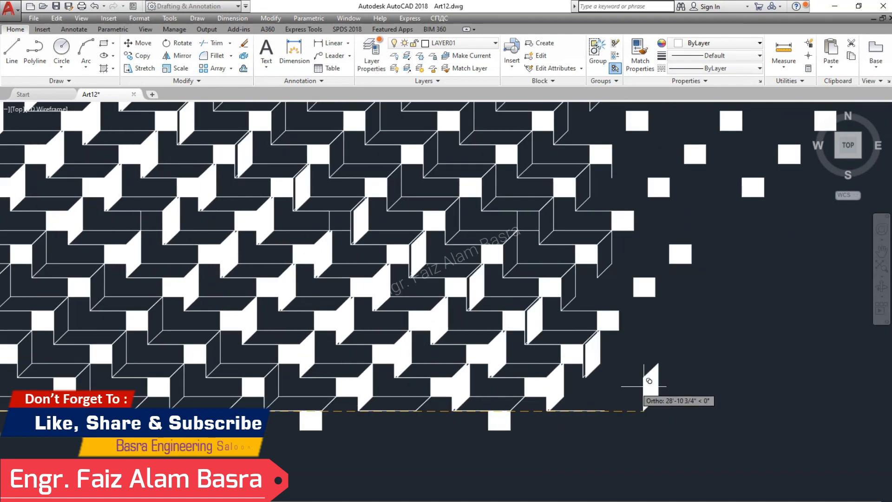
key("Escape")
scroll(485, 263, "down", 1)
scroll(96, 311, "up", 2)
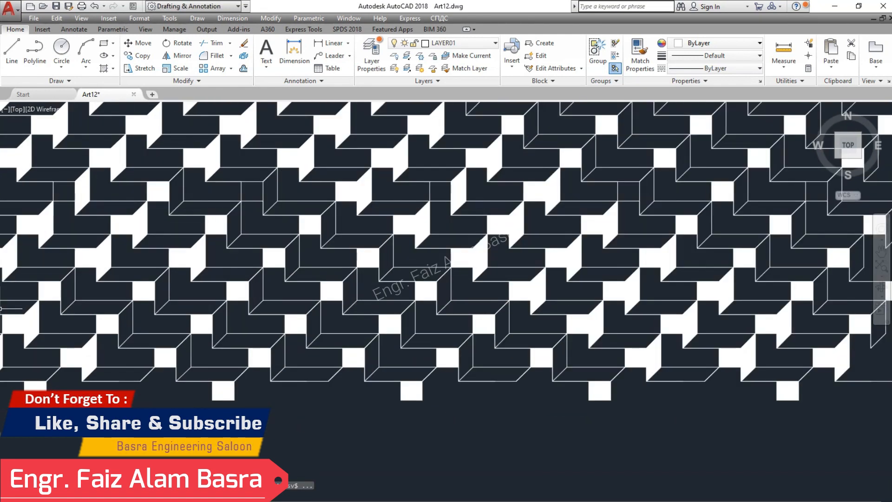
Step: Copy another diagonal group of side-face hatches repeatedly onto the unfilled blocks along the pattern's right-hand part
left_click(138, 56)
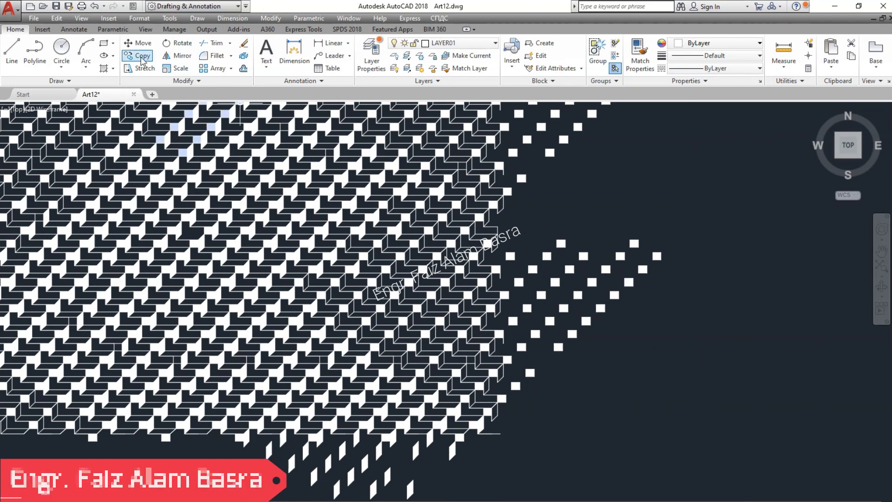
left_click(142, 58)
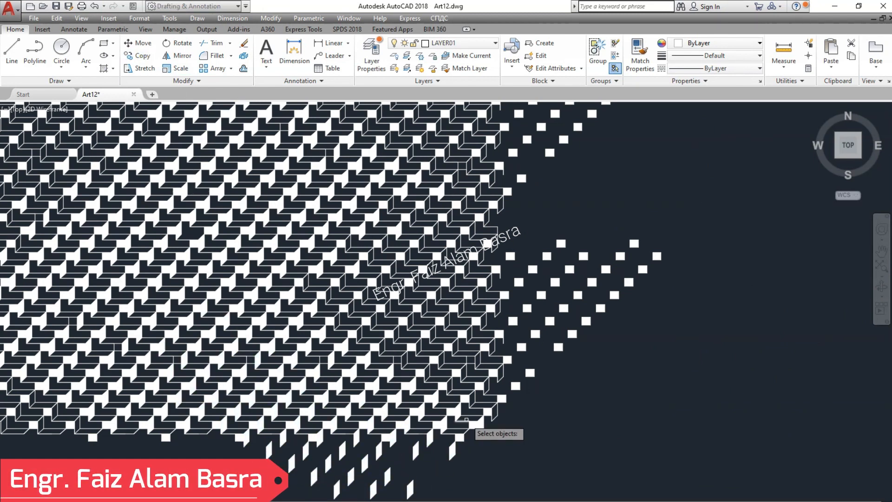
scroll(453, 425, "up", 4)
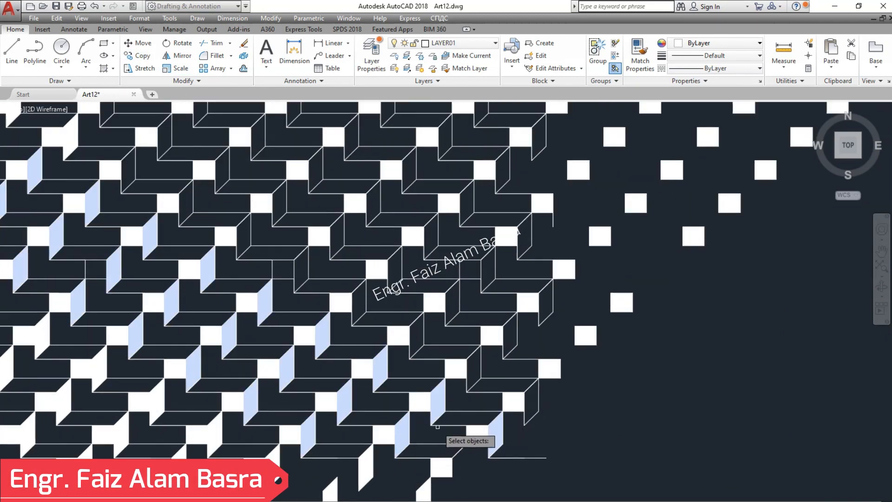
left_click(394, 459)
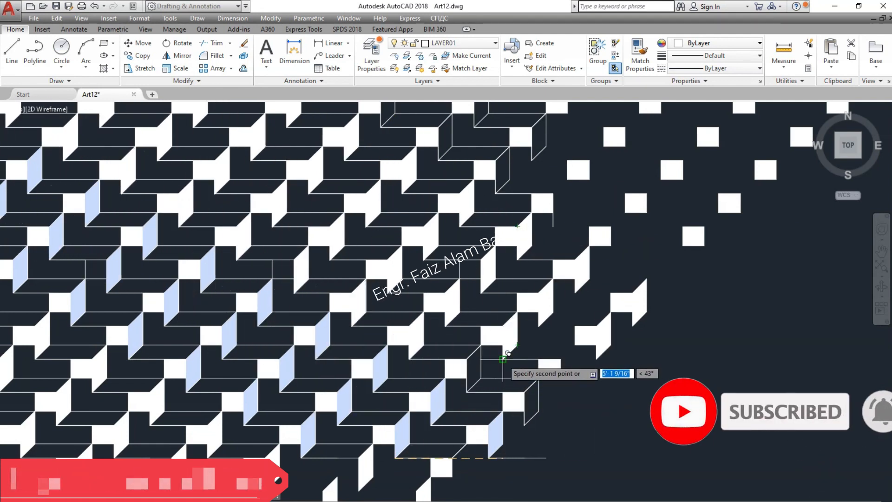
scroll(506, 302, "down", 3)
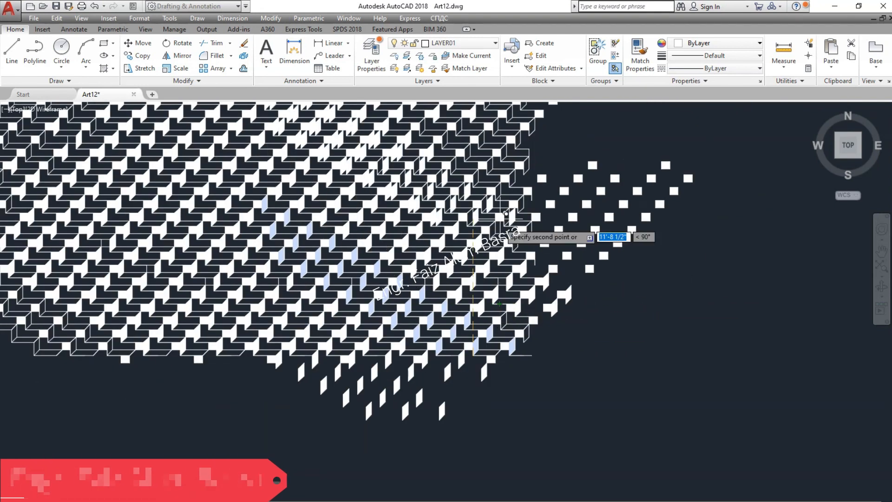
scroll(511, 205, "up", 3)
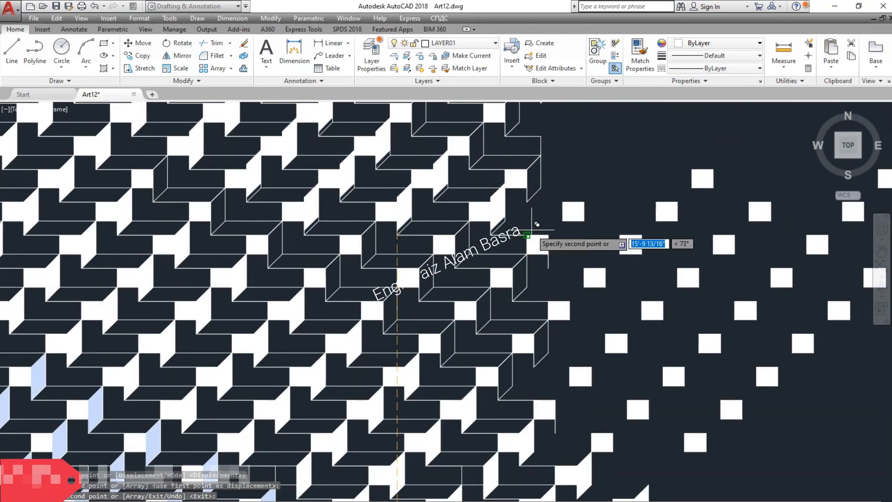
left_click(517, 295)
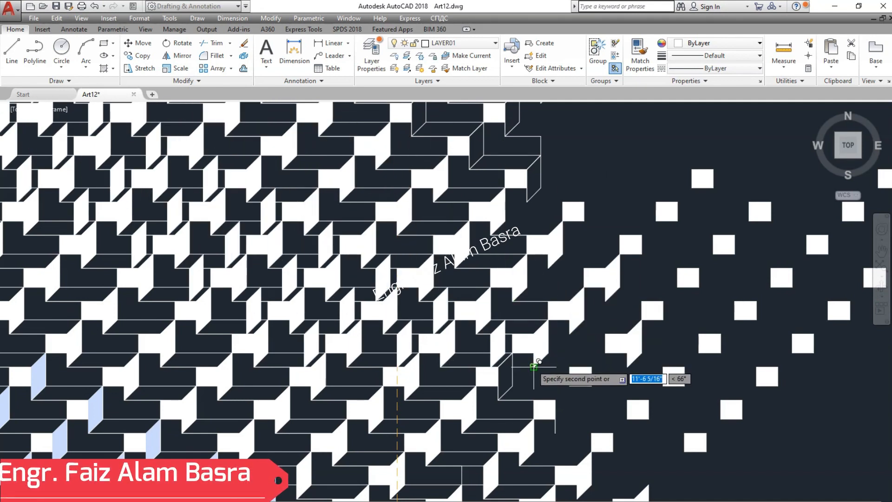
scroll(565, 357, "down", 5)
scroll(553, 200, "up", 5)
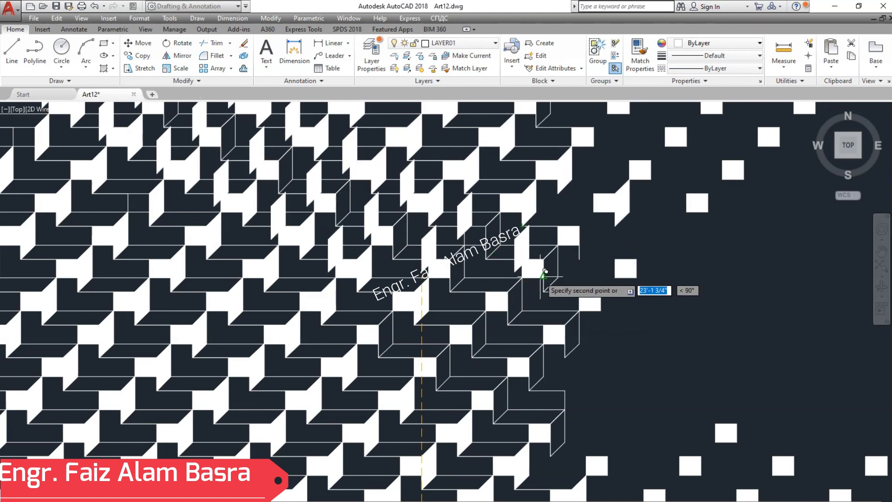
scroll(504, 309, "down", 4)
scroll(424, 246, "up", 6)
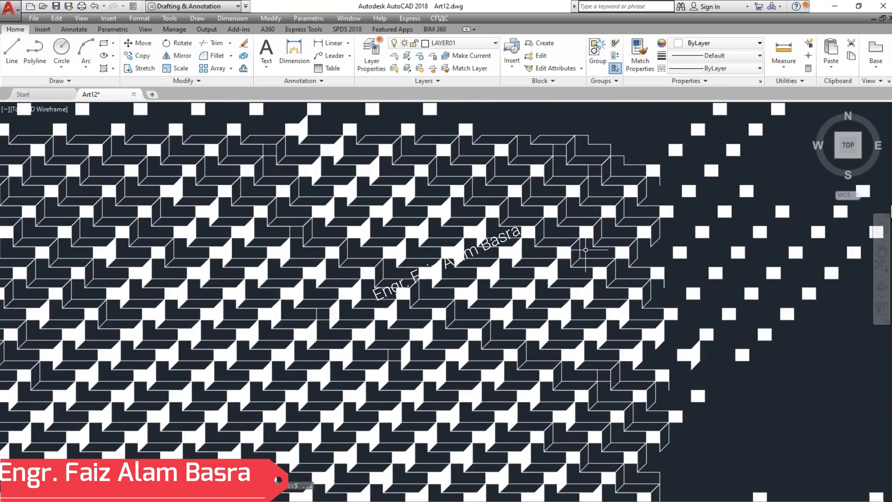
Step: Move the misplaced diagonal group of side-face hatches onto the side faces of the blocks in the pattern's upper part
scroll(424, 246, "up", 3)
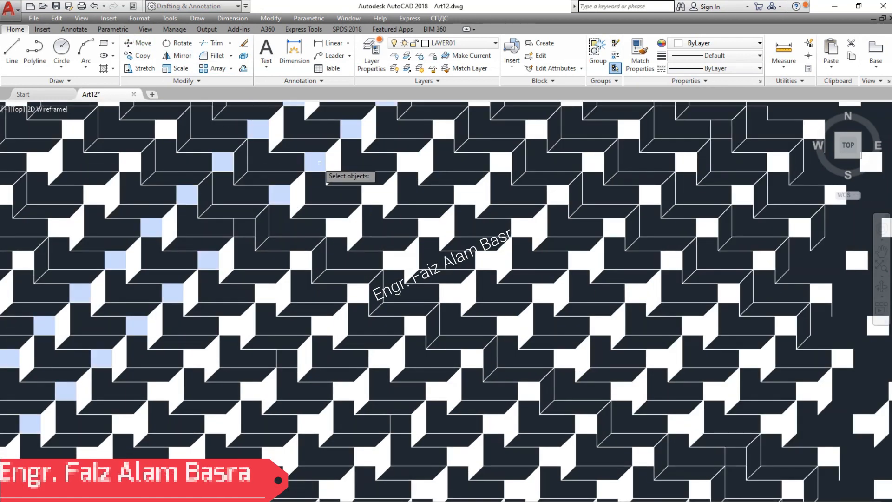
left_click(293, 222)
key("Return")
left_click(290, 218)
left_click(264, 241)
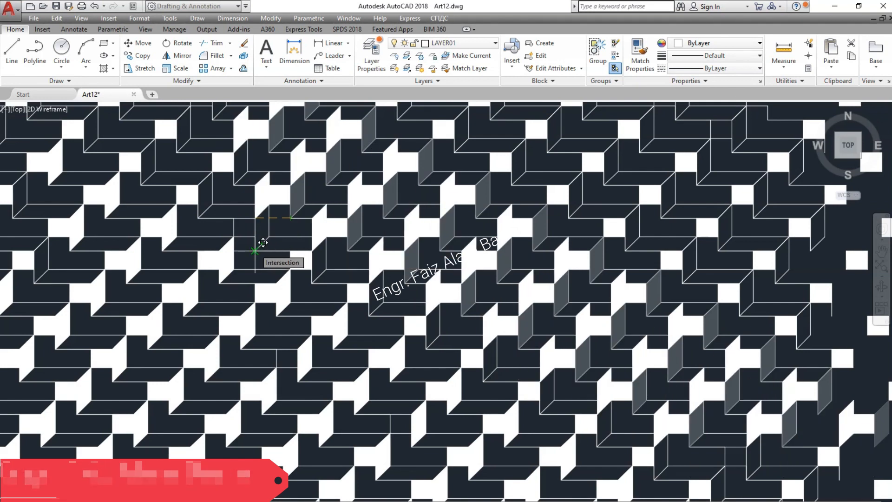
scroll(263, 242, "down", 4)
key("Escape")
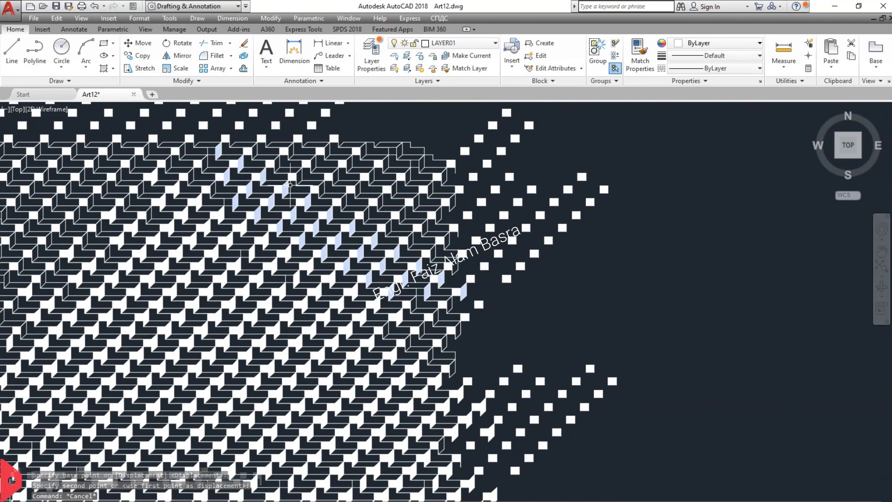
Step: Copy a group of side-face hatches toward the unfilled blocks at the pattern's lower left edge
scroll(469, 172, "down", 1)
scroll(469, 172, "down", 1)
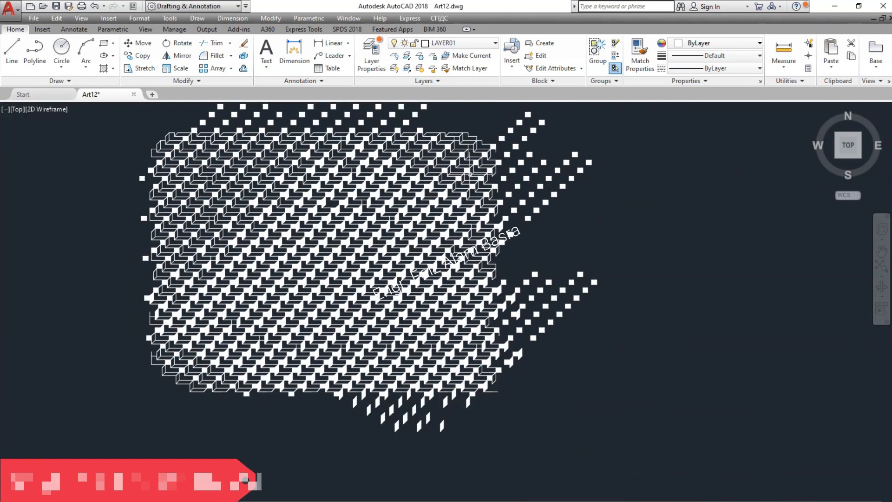
scroll(297, 253, "up", 2)
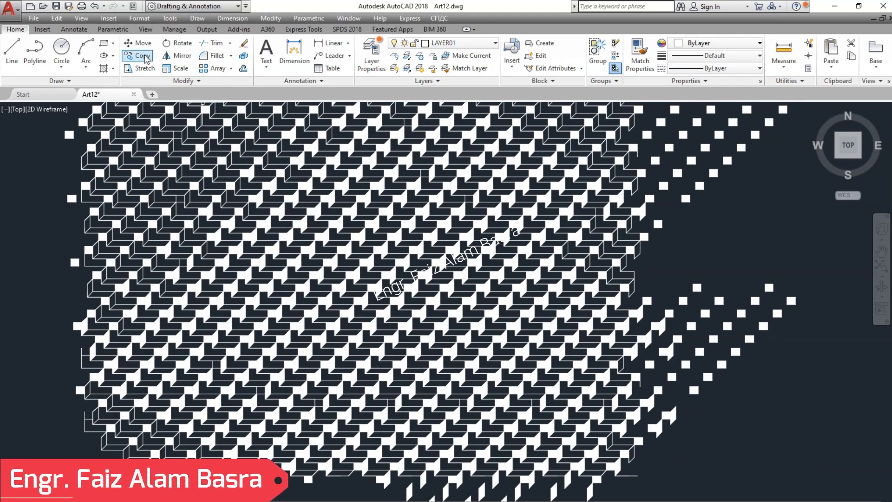
scroll(112, 358, "up", 2)
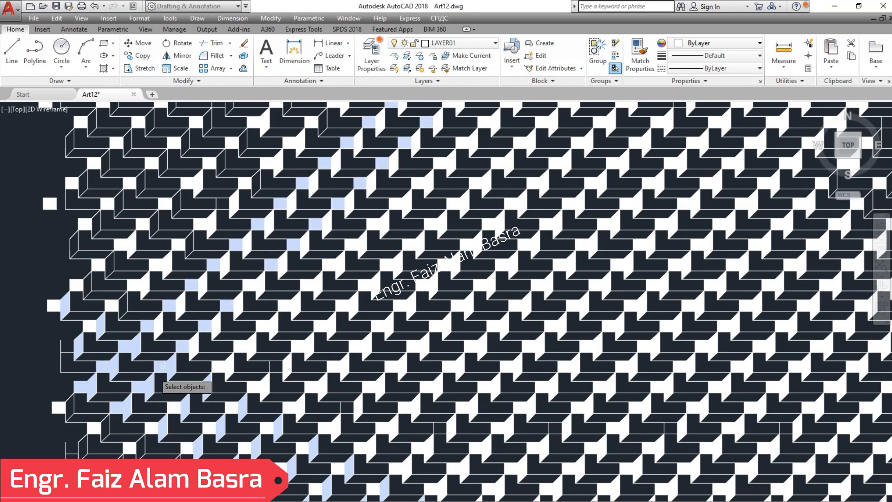
scroll(293, 278, "down", 3)
scroll(292, 366, "up", 3)
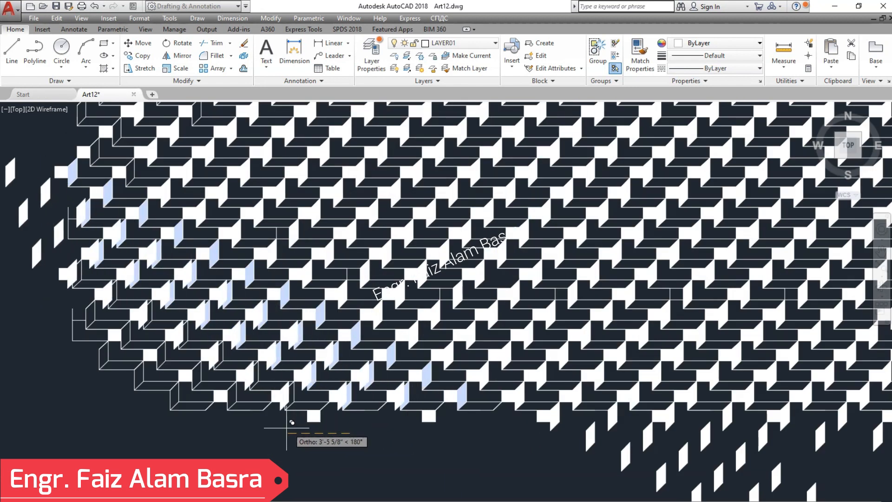
key("Escape")
scroll(203, 307, "down", 6)
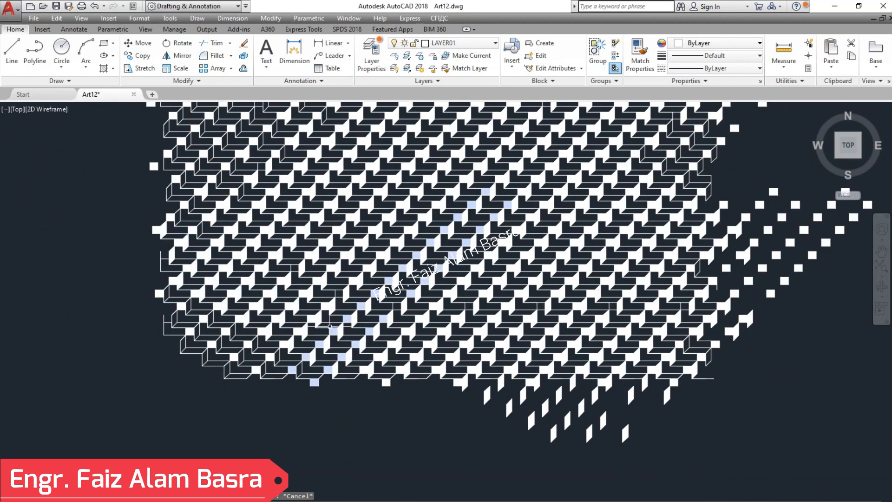
scroll(284, 198, "up", 2)
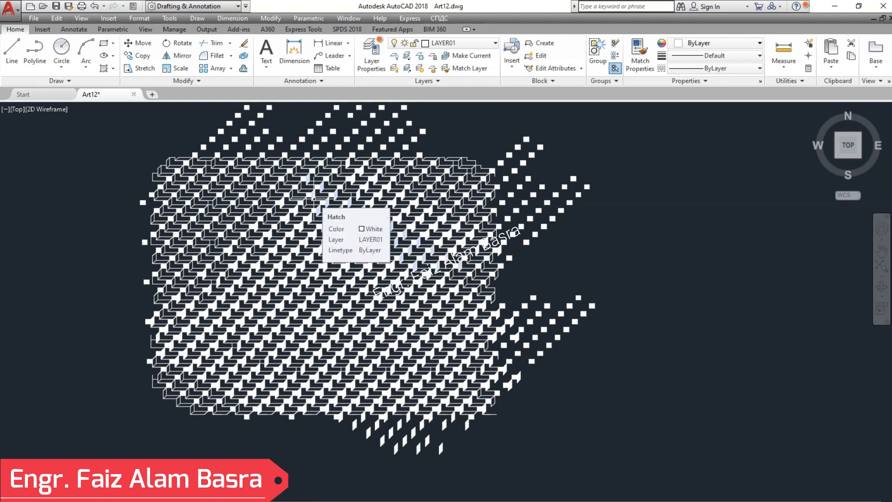
scroll(245, 306, "up", 6)
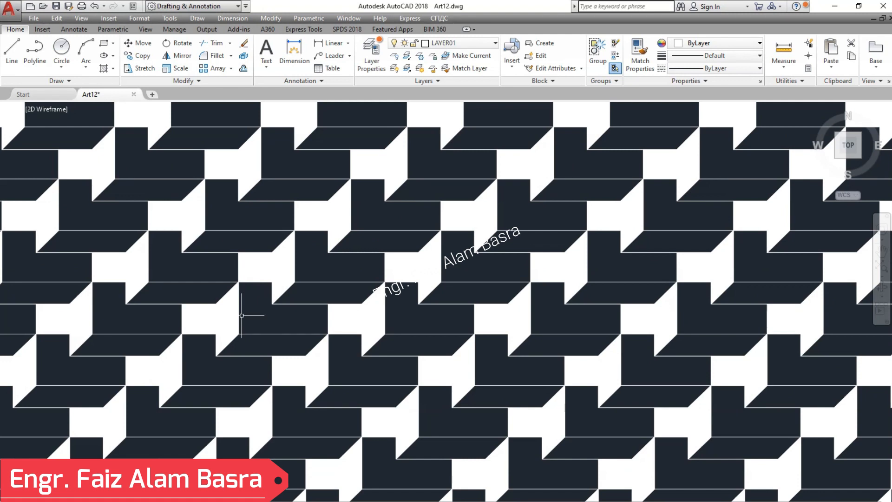
scroll(326, 316, "down", 4)
scroll(332, 317, "down", 2)
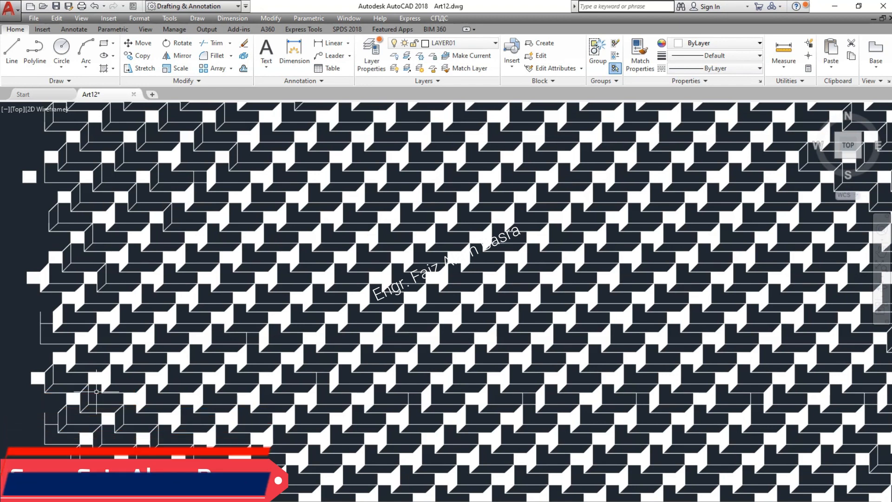
scroll(222, 360, "down", 5)
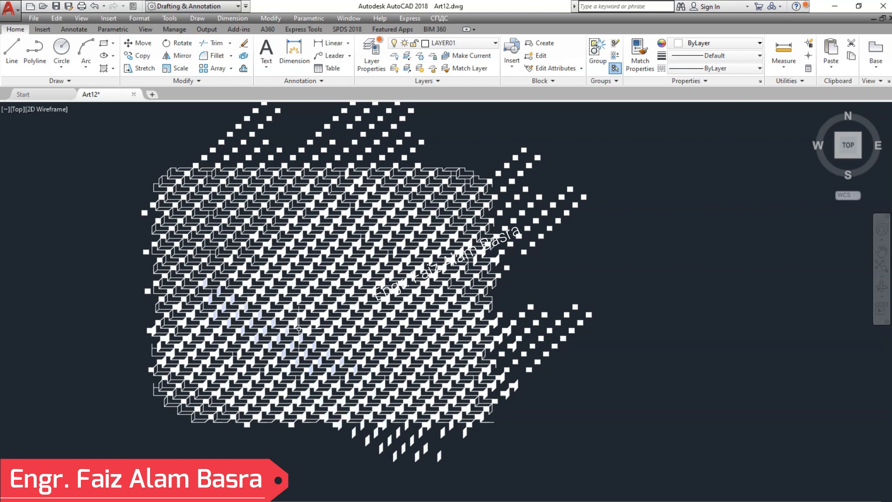
Step: Undo the side-face hatch copies and the trimming of the block pattern's outer edges
left_click(96, 7)
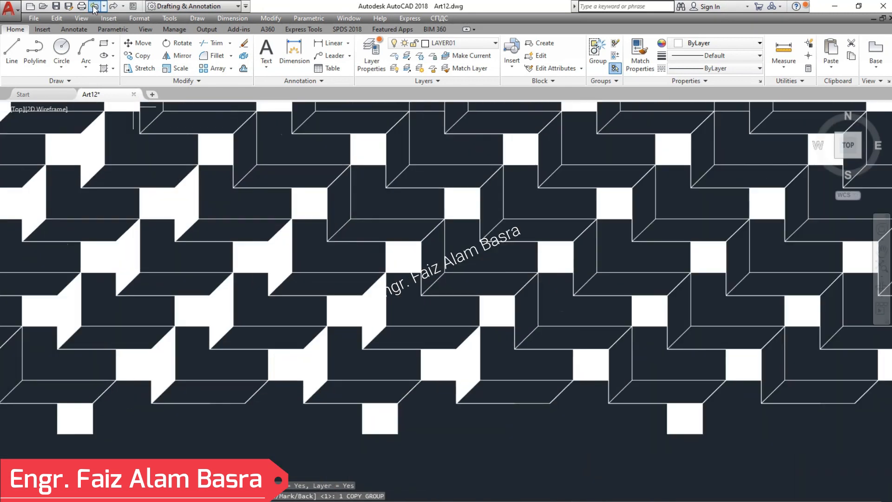
left_click(95, 8)
left_click(94, 7)
left_click(94, 7)
left_click(94, 7)
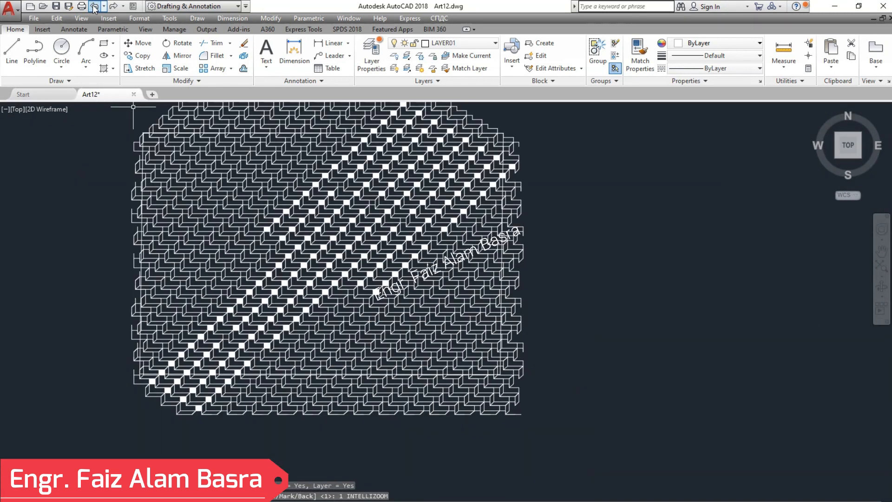
left_click(94, 6)
left_click(95, 7)
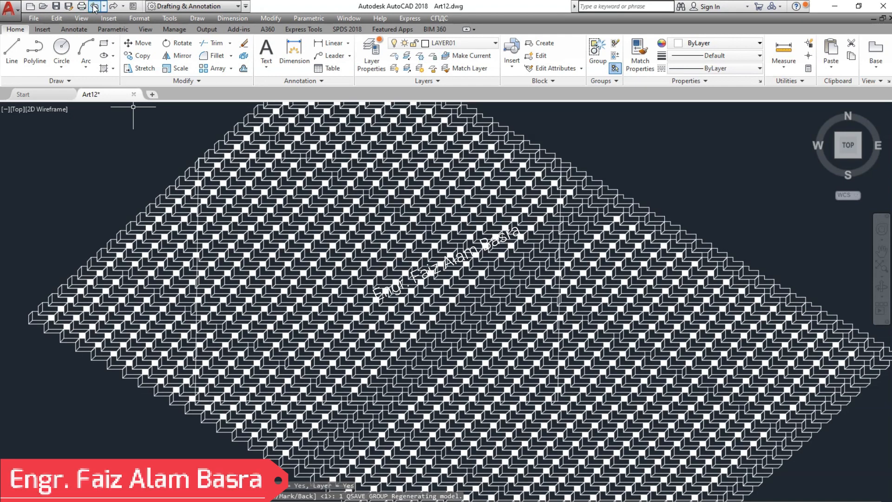
Step: Undo the earlier pattern copies back to the narrow diagonal strip of blocks with white squares
left_click(94, 7)
left_click(94, 7)
left_click(94, 7)
left_click(94, 7)
left_click(95, 7)
left_click(94, 7)
left_click(95, 7)
left_click(94, 7)
left_click(94, 7)
left_click(94, 7)
left_click(94, 7)
left_click(94, 7)
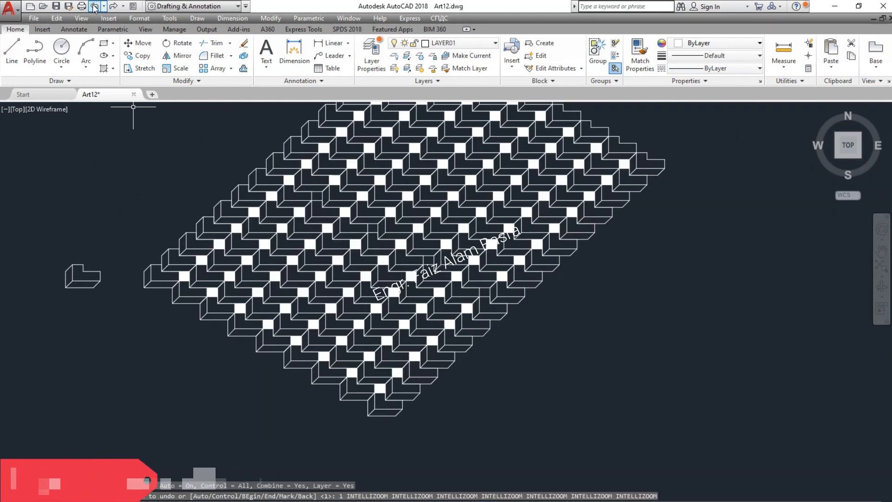
left_click(94, 7)
left_click(94, 7)
left_click(94, 7)
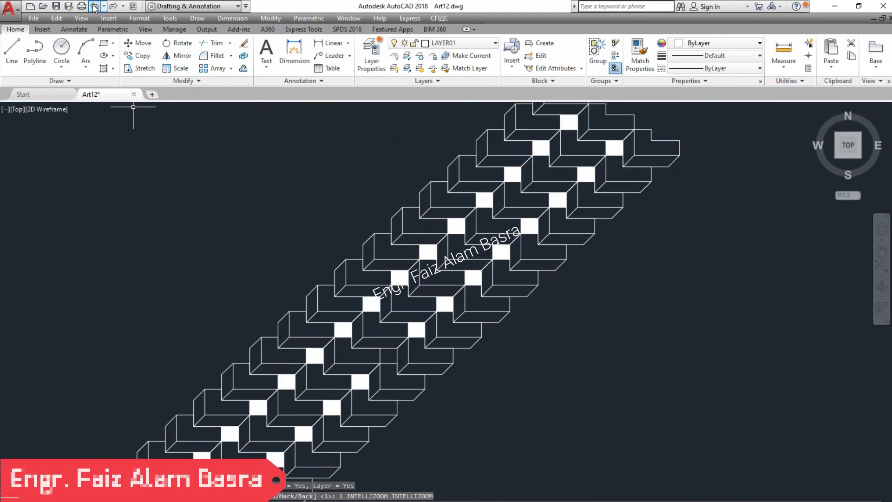
Step: Undo one more hatch operation on the diagonal strip of blocks
left_click(95, 7)
scroll(159, 163, "down", 4)
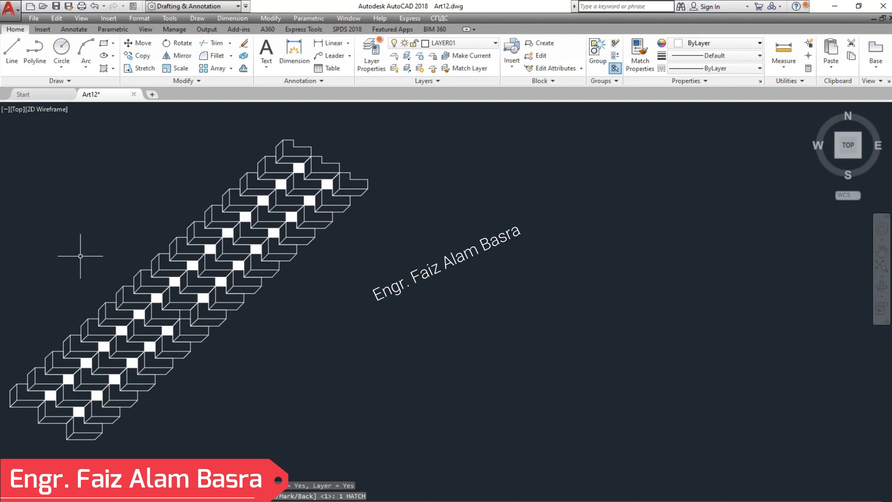
scroll(80, 256, "up", 2)
scroll(46, 239, "down", 2)
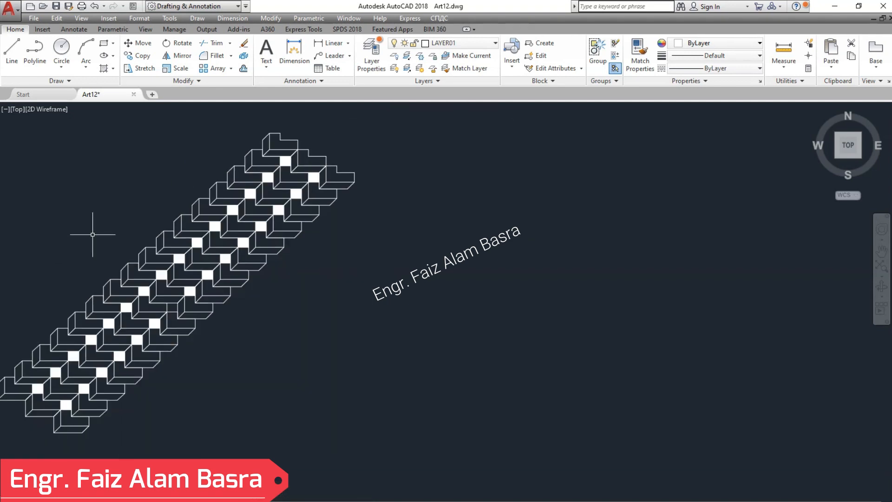
scroll(42, 400, "up", 2)
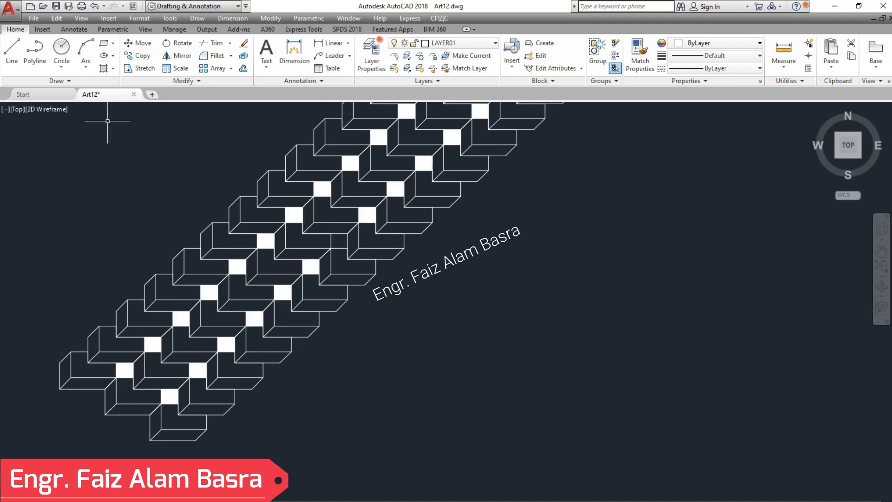
Step: Start a solid white hatch and fill the left side faces of the lowest five blocks along the strip's left edge
left_click(145, 58)
scroll(182, 335, "down", 1)
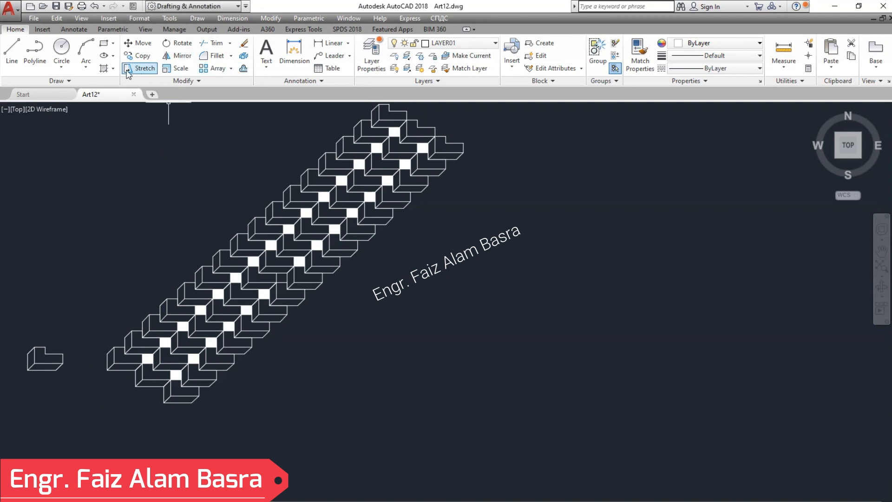
left_click(102, 71)
scroll(99, 374, "up", 3)
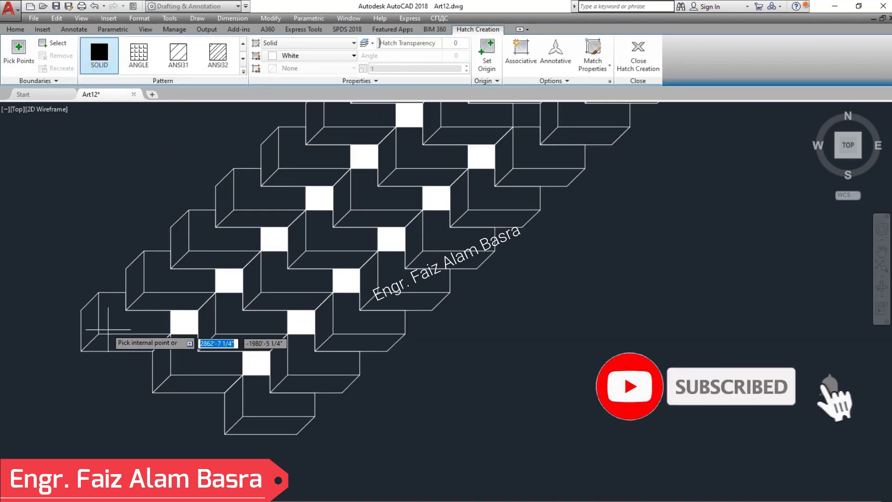
left_click(138, 284)
left_click(178, 241)
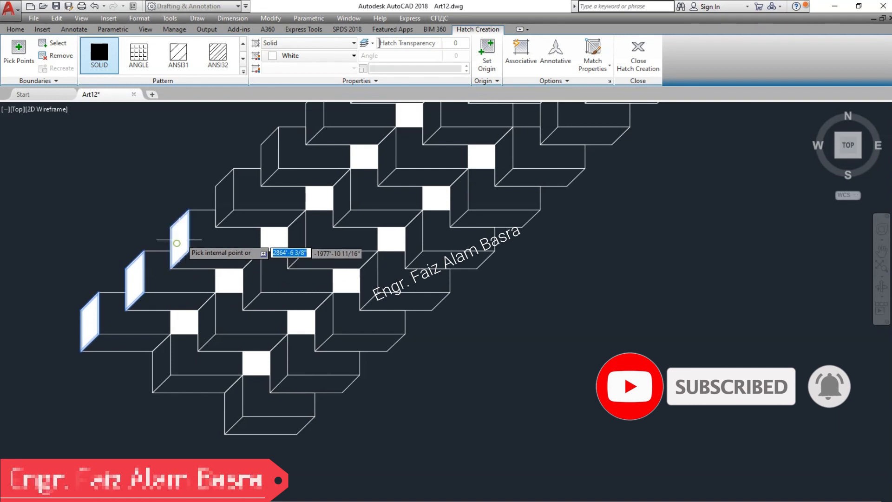
left_click(225, 197)
left_click(269, 160)
scroll(233, 279, "down", 3)
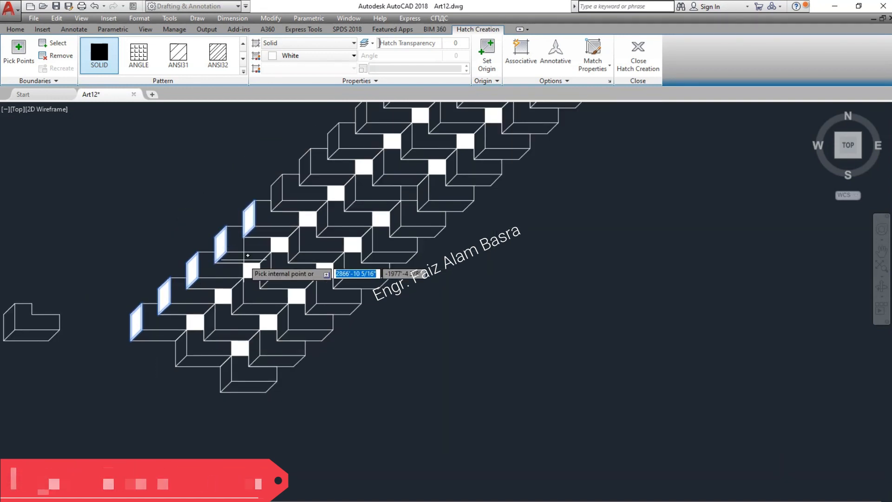
Step: Continue the solid white hatch on the left side faces of the next blocks up the strip's left edge
scroll(293, 181, "up", 3)
left_click(262, 200)
left_click(307, 158)
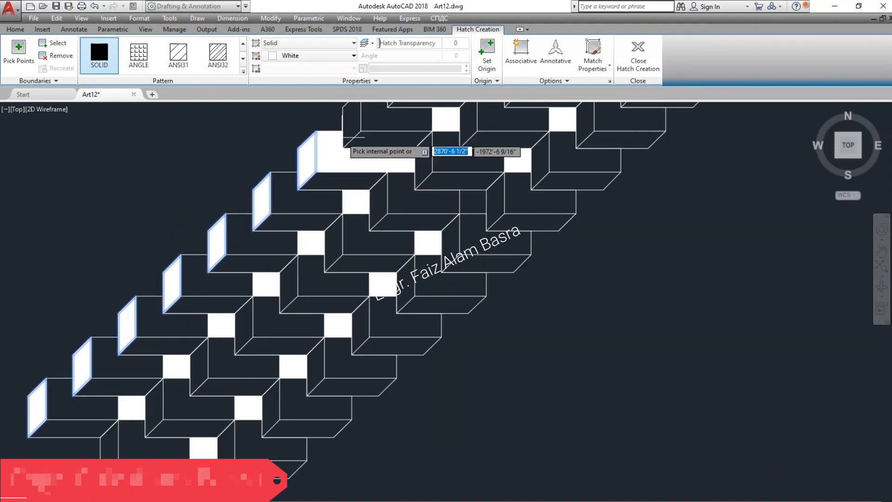
left_click(352, 118)
scroll(207, 395, "down", 4)
Step: Fill the left side faces of the remaining upper blocks on the left edge with solid white and finish the hatch
scroll(325, 244, "up", 4)
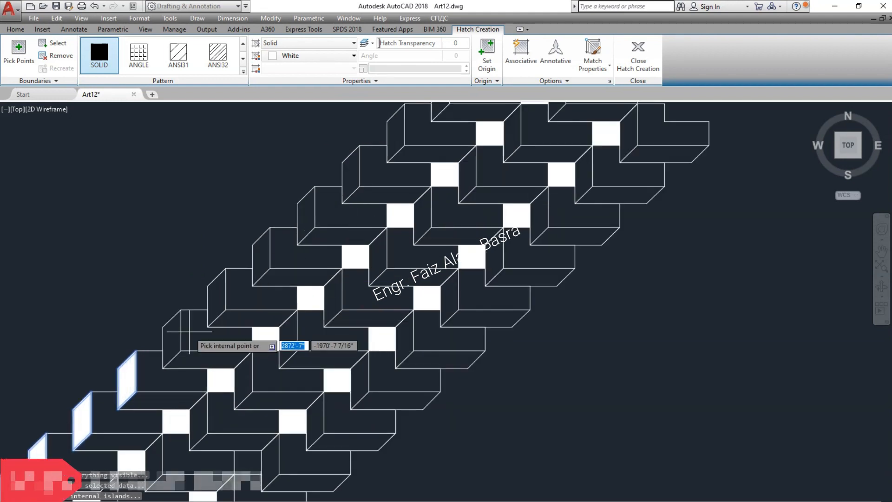
left_click(224, 295)
left_click(267, 255)
left_click(312, 215)
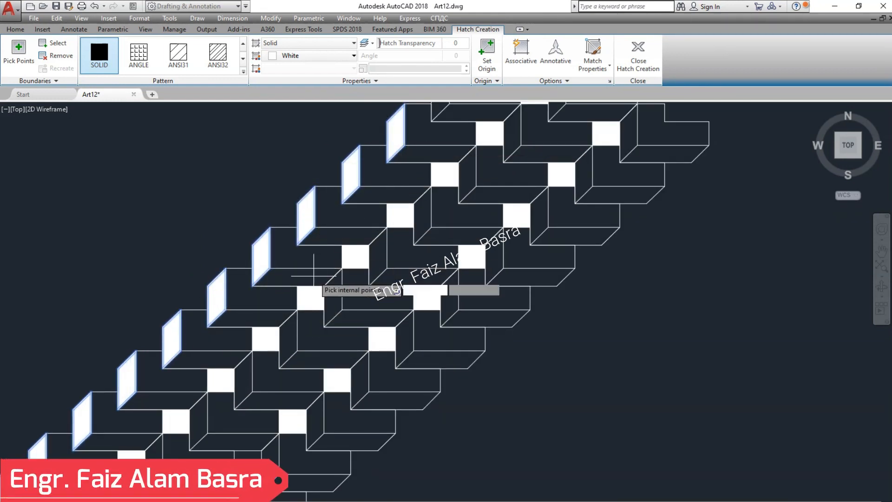
scroll(317, 268, "down", 2)
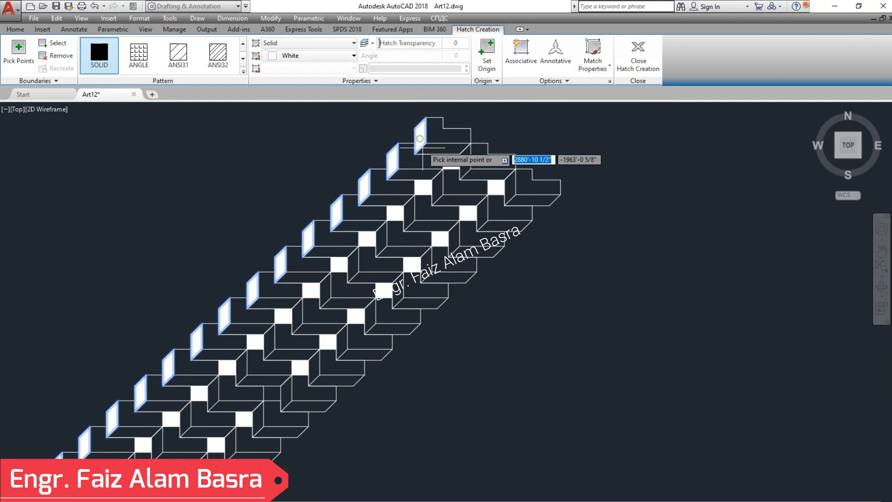
scroll(453, 220, "up", 3)
scroll(375, 187, "down", 3)
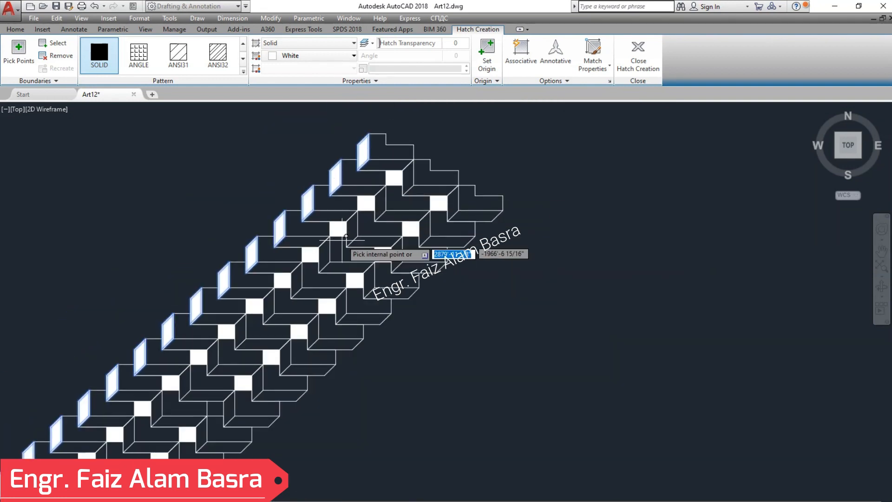
key("Return")
Step: Hatch the lower slanted faces of the uppermost six blocks in the strip's left row with solid white
scroll(392, 138, "up", 2)
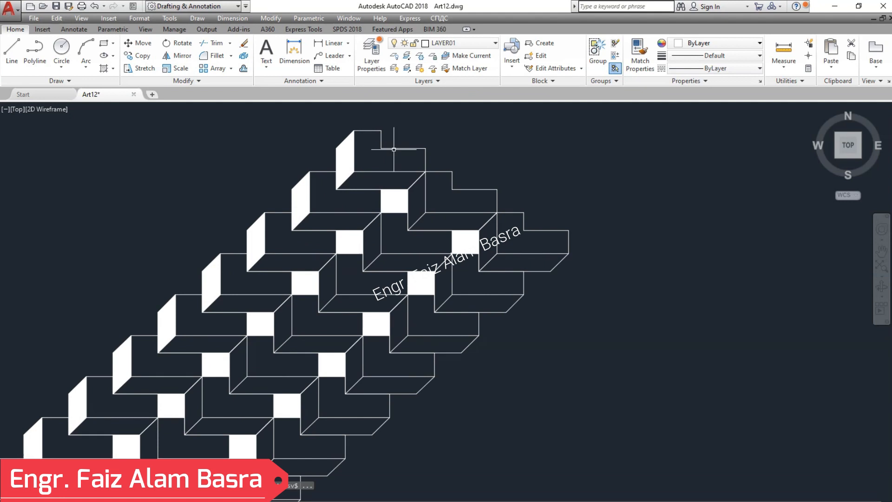
scroll(374, 146, "down", 2)
scroll(346, 191, "up", 2)
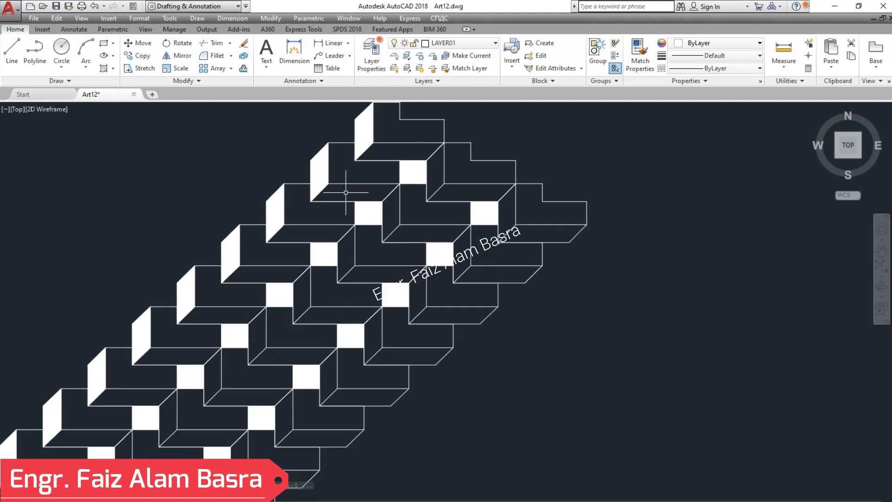
key("h")
key("Return")
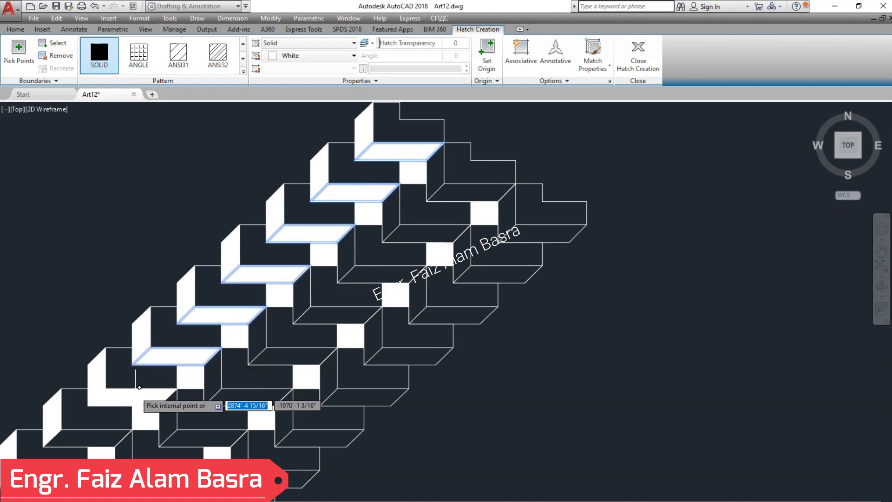
Step: Fill the lower slanted faces of the left row's remaining blocks down to its bottom end and finish the hatch
scroll(235, 273, "down", 1)
scroll(159, 362, "up", 5)
scroll(157, 337, "up", 1)
left_click(157, 337)
scroll(291, 294, "down", 2)
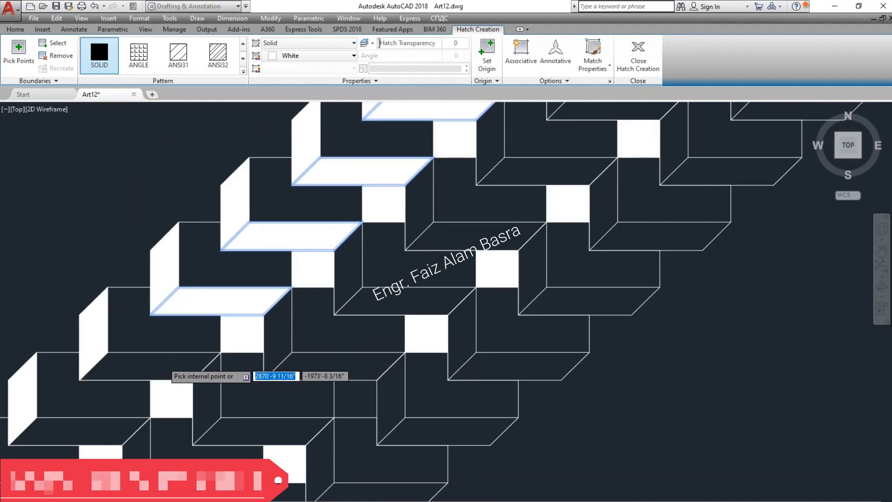
scroll(485, 175, "down", 2)
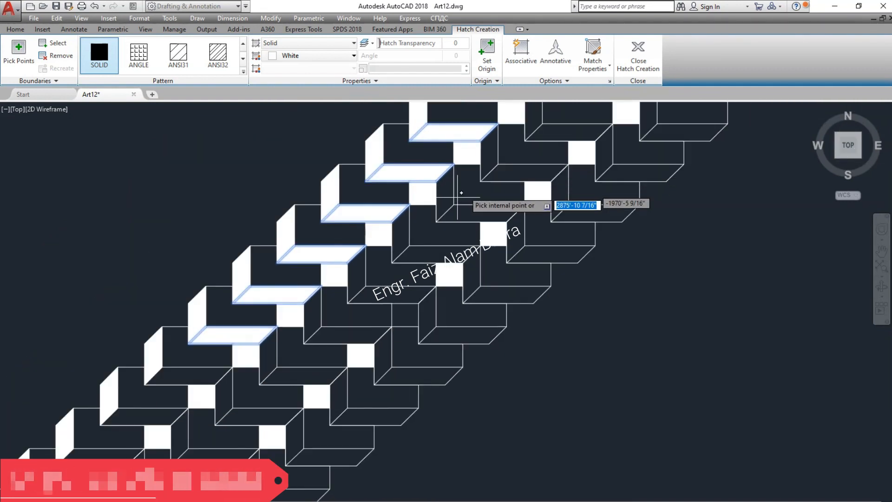
left_click(199, 373)
left_click(142, 414)
scroll(506, 174, "down", 1)
scroll(510, 170, "up", 1)
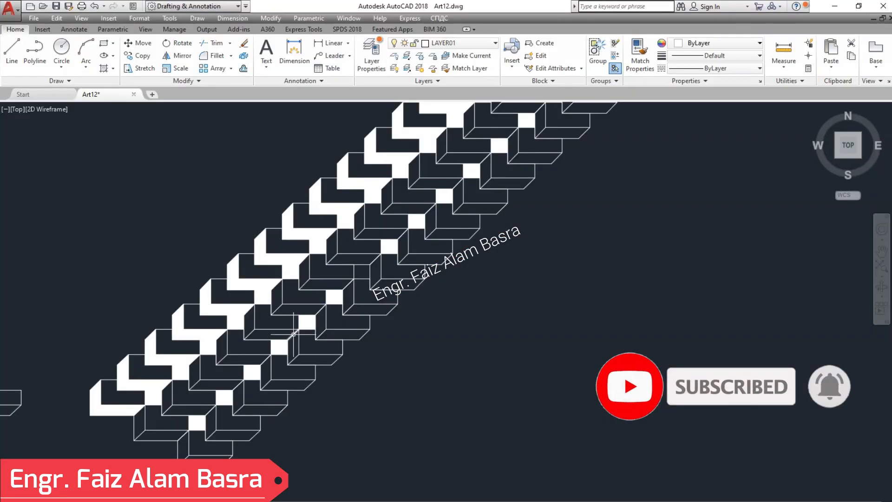
Step: Delete the existing white square hatches and fill the four lowest squares beside the left row with a new solid white hatch
left_click(262, 372)
key("Delete")
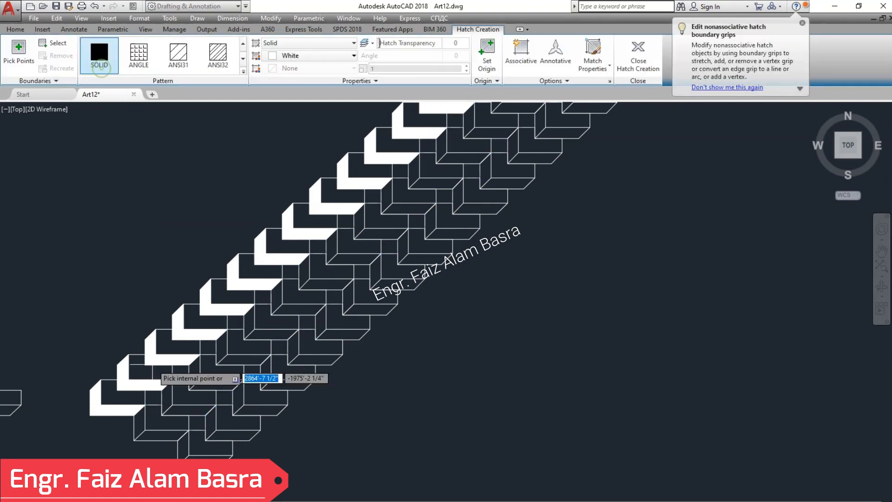
scroll(151, 401, "up", 4)
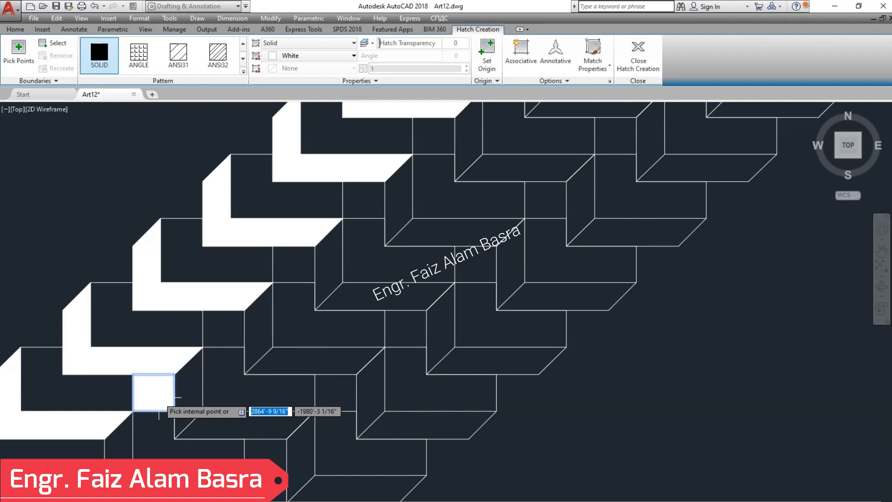
left_click(163, 393)
scroll(369, 199, "down", 3)
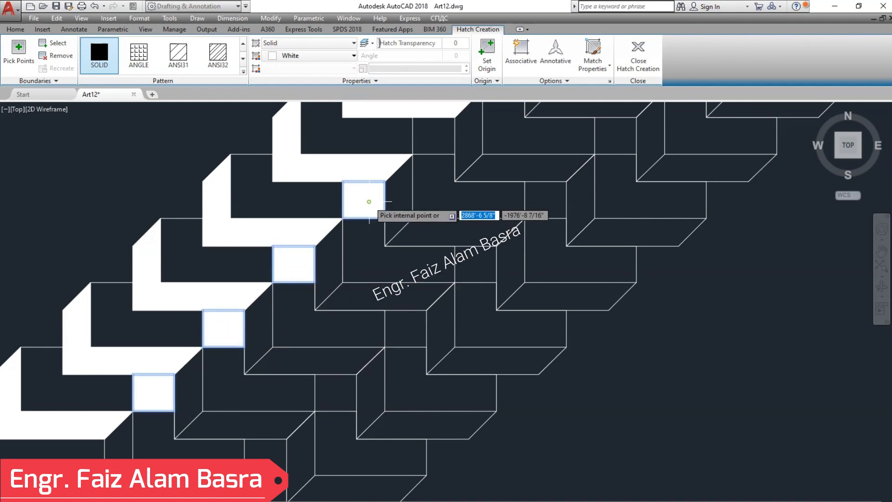
Step: Continue the solid white hatch on the middle squares between the left row and the second row of blocks
scroll(355, 201, "up", 7)
scroll(268, 209, "down", 5)
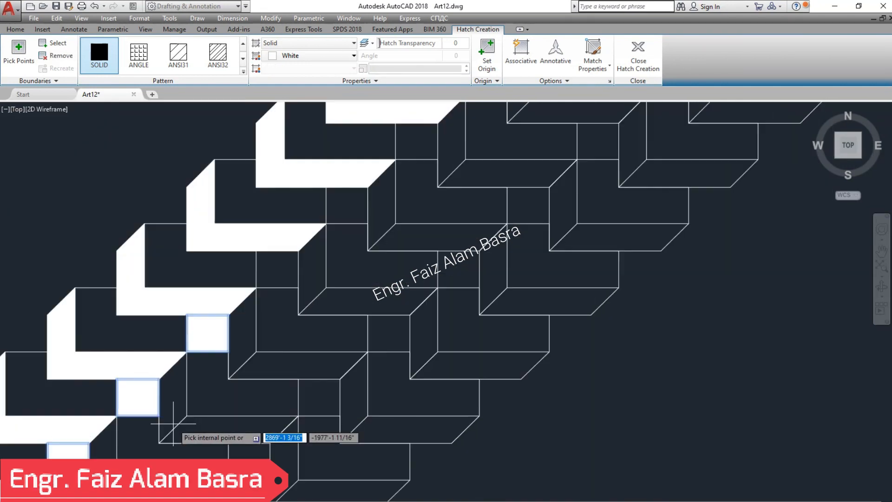
scroll(278, 260, "up", 3)
scroll(278, 261, "down", 2)
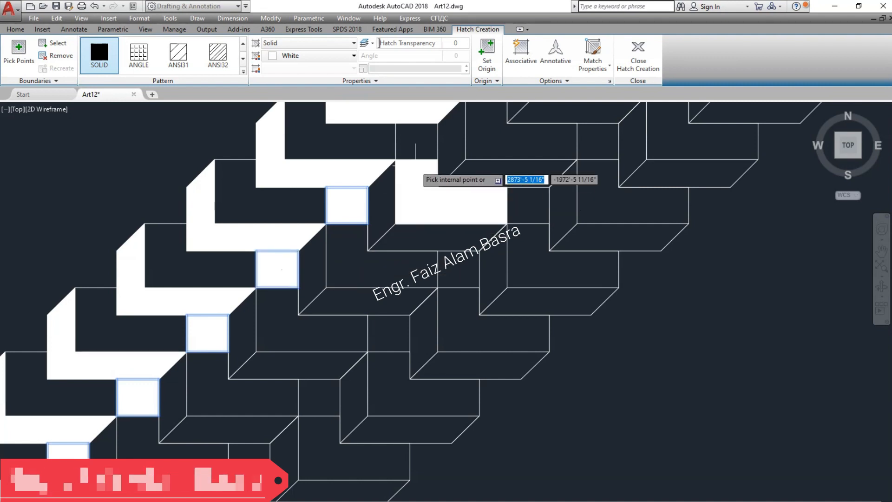
scroll(360, 243, "down", 2)
scroll(384, 230, "up", 4)
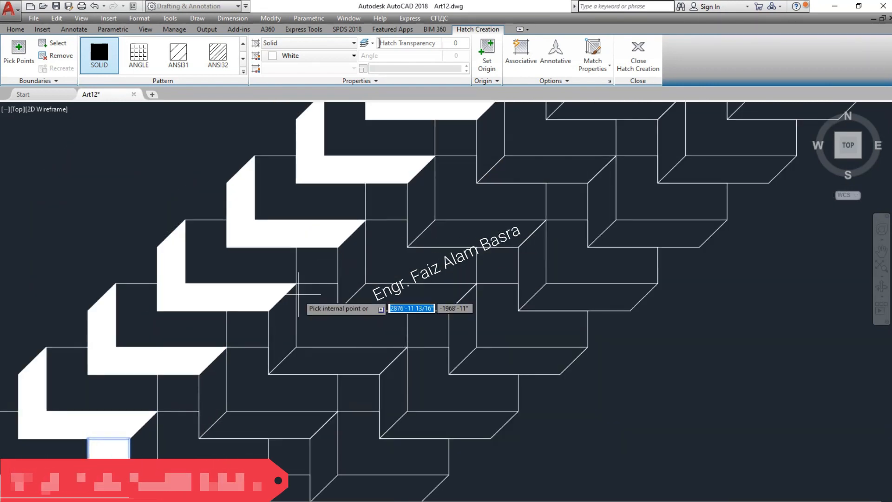
left_click(301, 292)
left_click(329, 270)
left_click(316, 264)
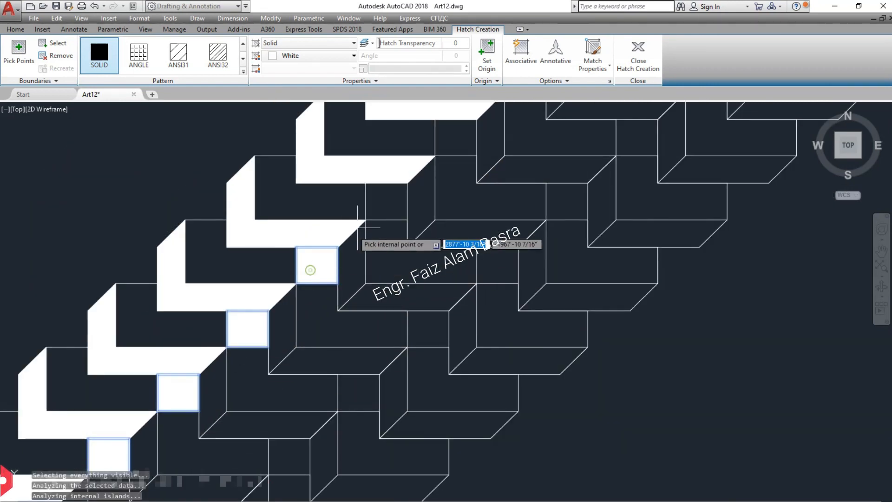
Step: Fill the uppermost squares beside the left row with solid white and finish the hatch
left_click(386, 201)
left_click(454, 137)
scroll(260, 355, "down", 2)
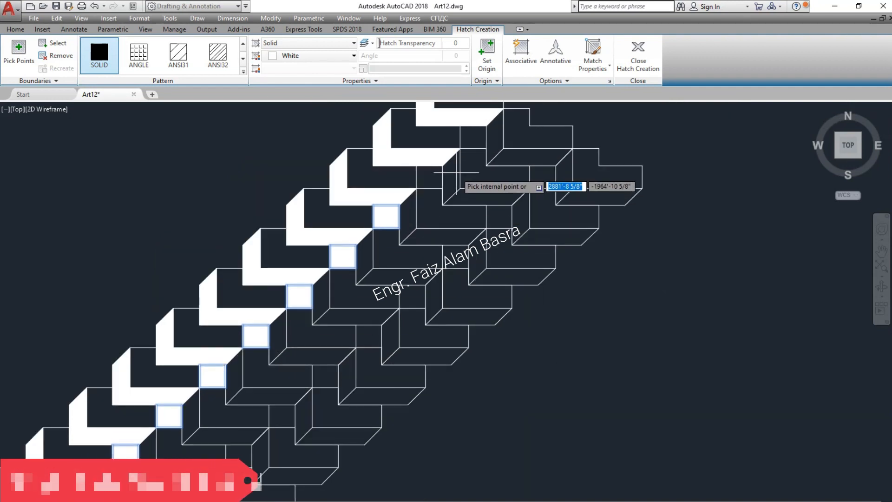
scroll(442, 183, "down", 1)
scroll(326, 327, "down", 1)
scroll(396, 244, "up", 2)
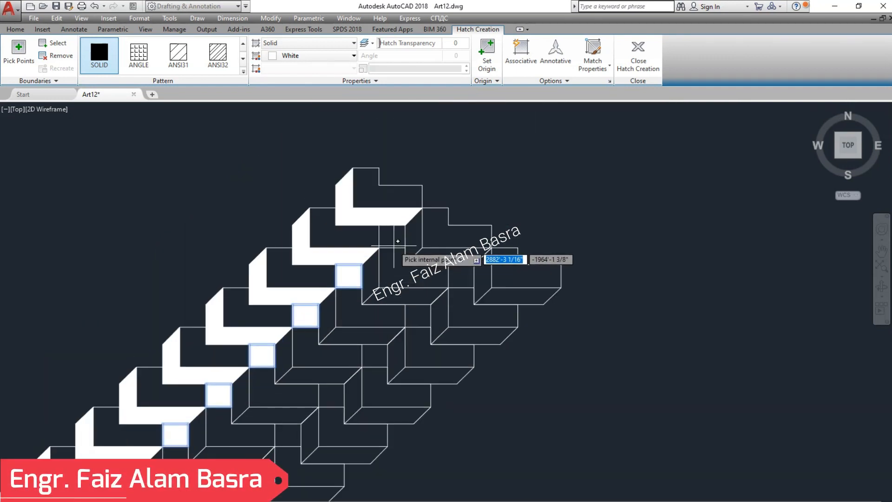
key("Return")
scroll(515, 189, "down", 5)
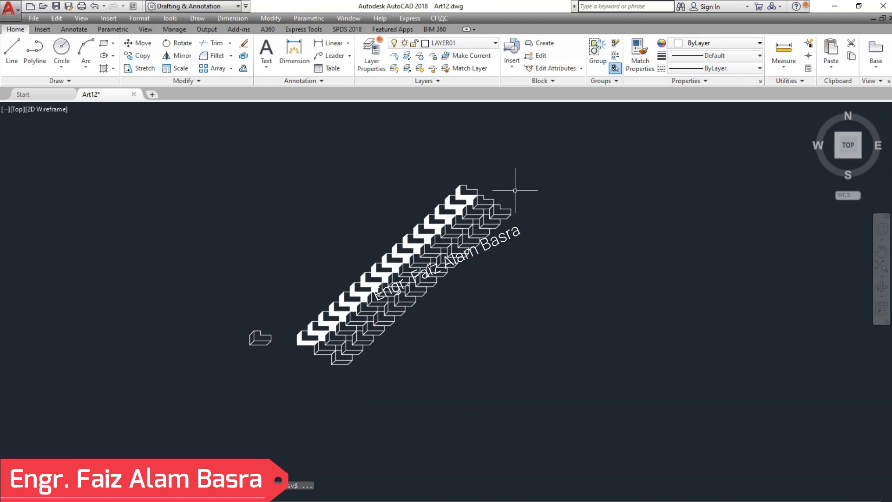
Step: Copy the left row's side-face, slanted-face and square hatches onto the second and third block rows, using matching block corners
scroll(398, 302, "up", 2)
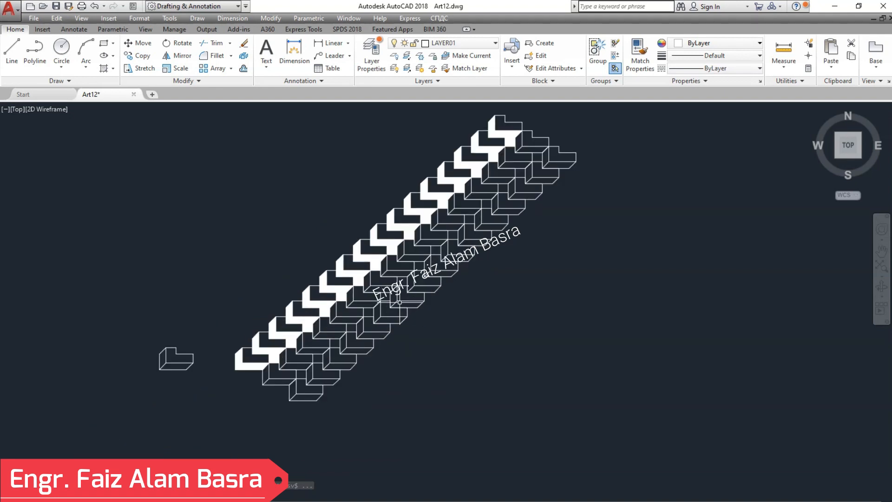
scroll(277, 346, "up", 2)
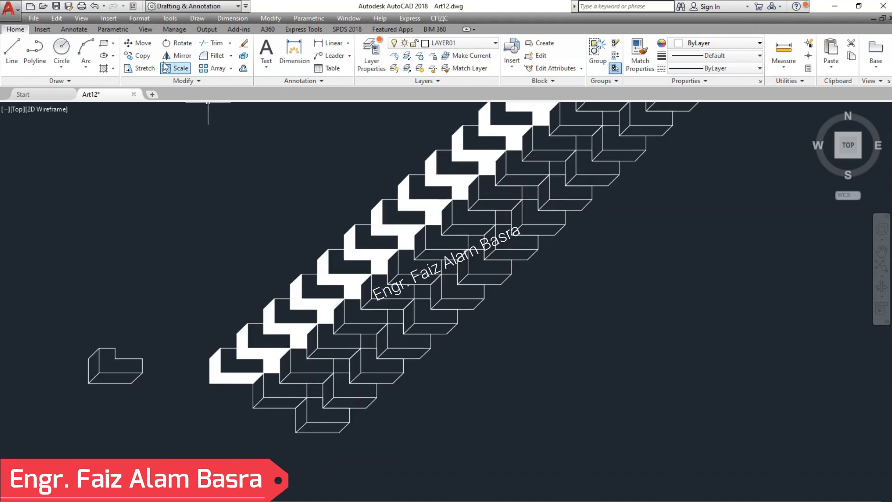
scroll(236, 408, "up", 2)
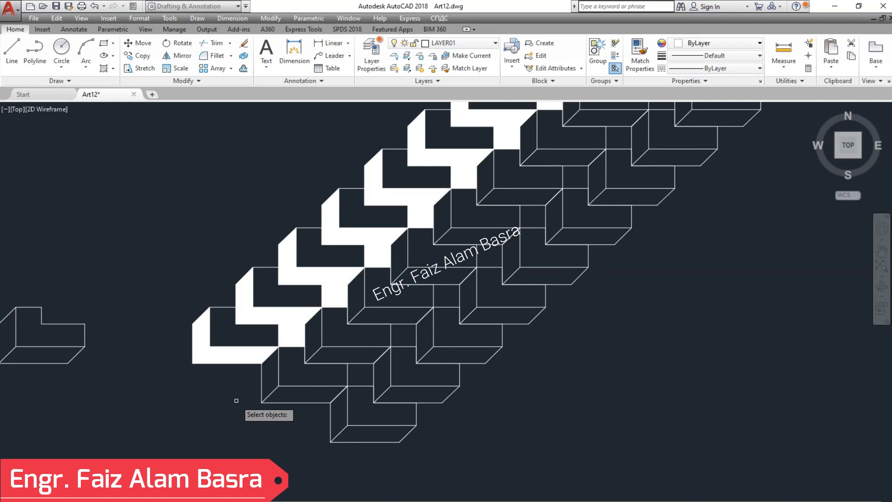
left_click(290, 337)
left_click(286, 316)
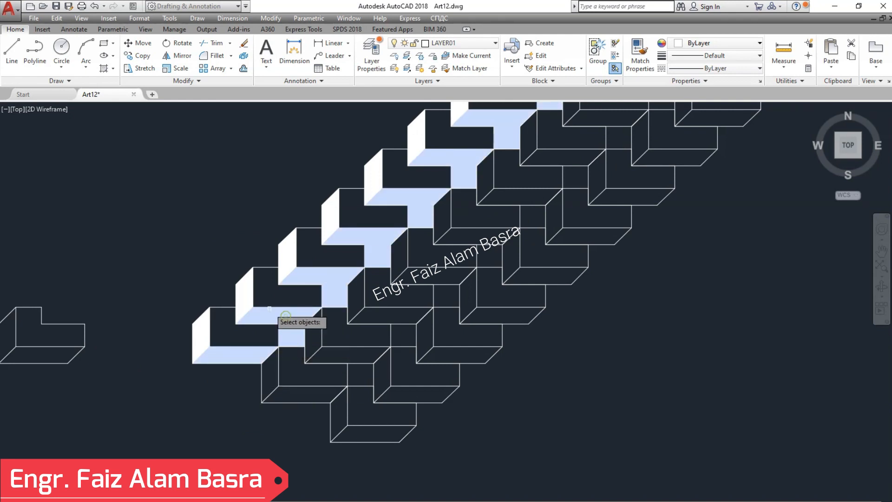
left_click(246, 294)
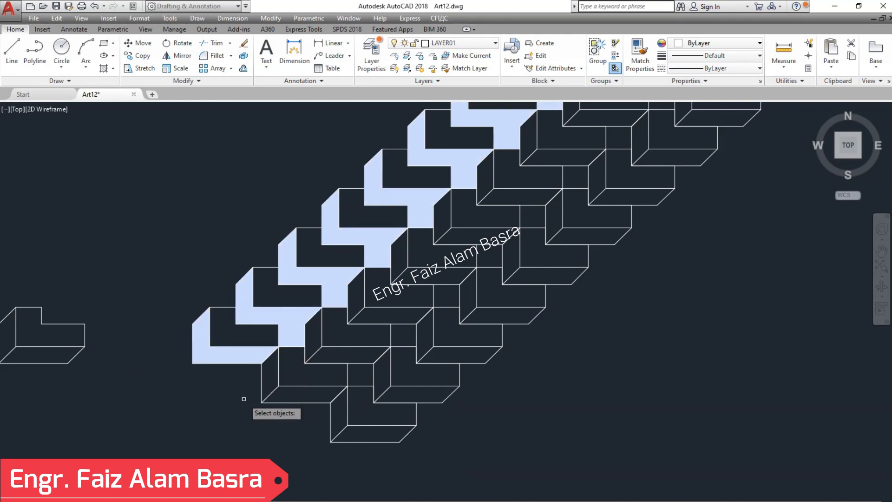
left_click(261, 363)
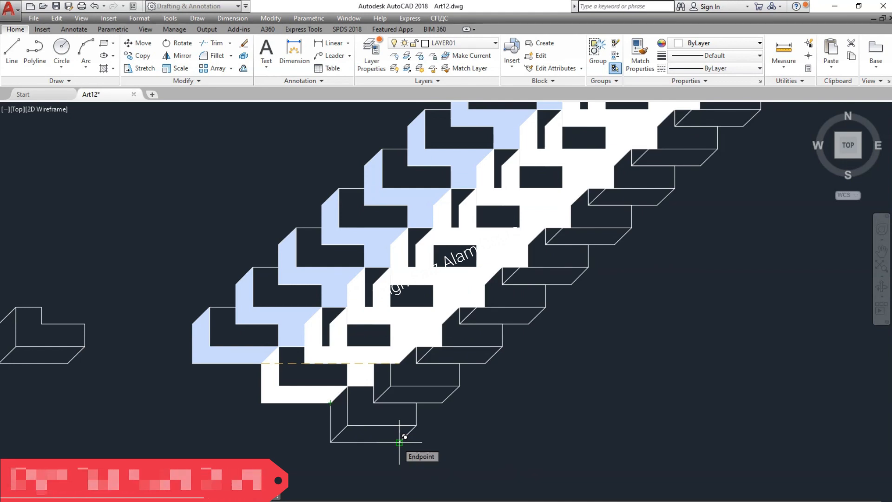
left_click(399, 442)
key("Escape")
scroll(85, 354, "up", 4)
scroll(85, 355, "down", 4)
scroll(139, 361, "down", 3)
scroll(139, 273, "up", 4)
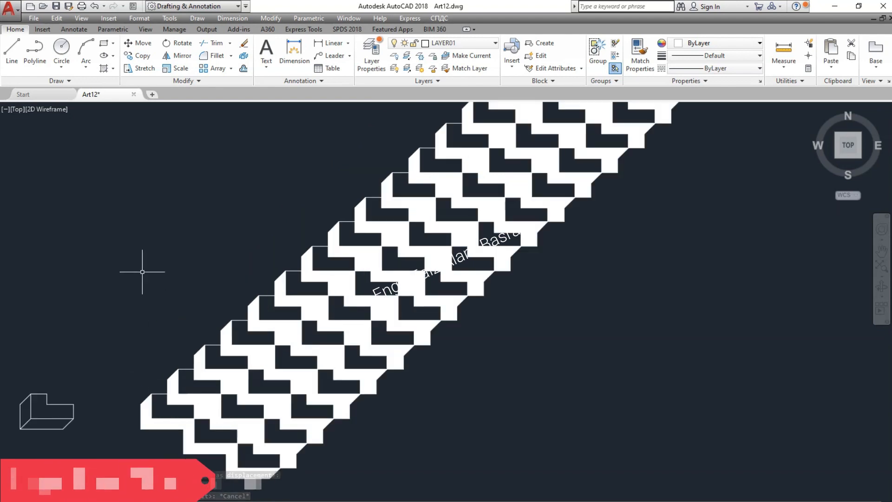
Step: Copy the whole three-row block strip, joining the copy to the strip's right edge at matching block corners
scroll(141, 293, "down", 3)
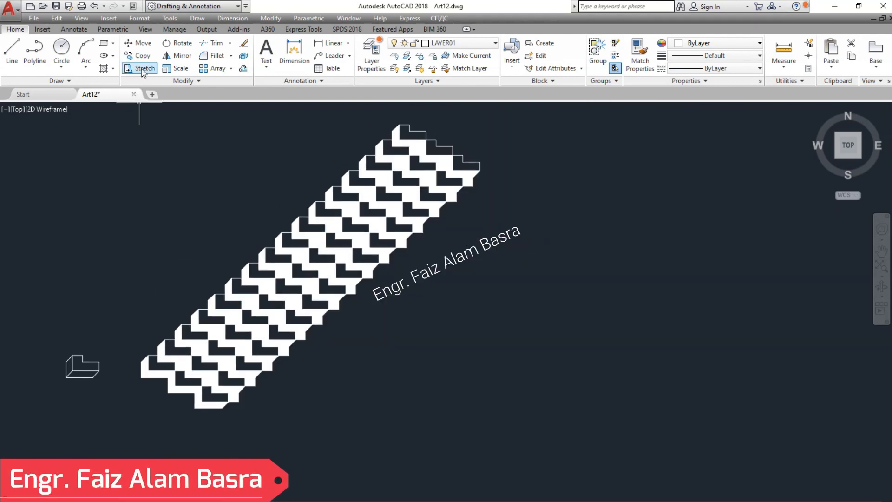
left_click(658, 478)
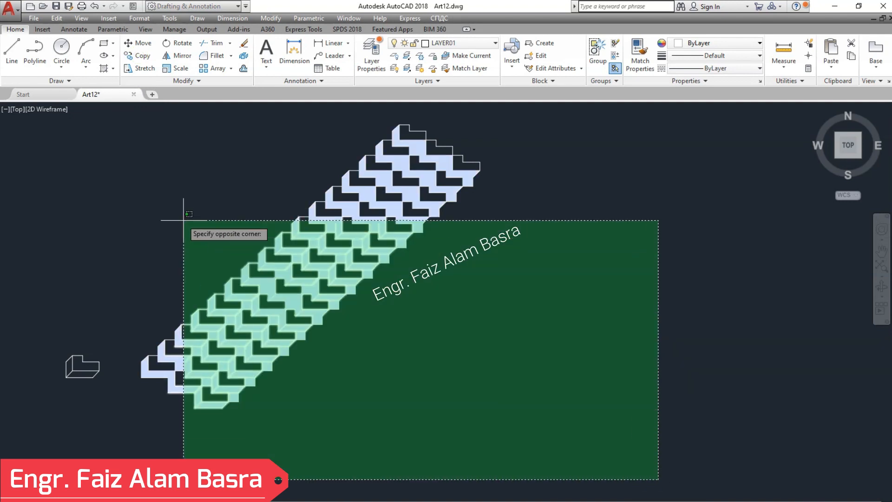
left_click(126, 119)
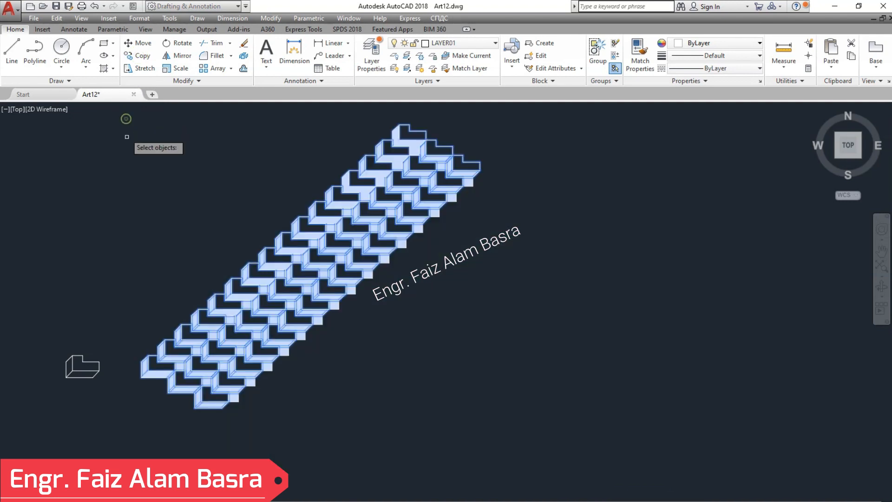
scroll(404, 135, "up", 2)
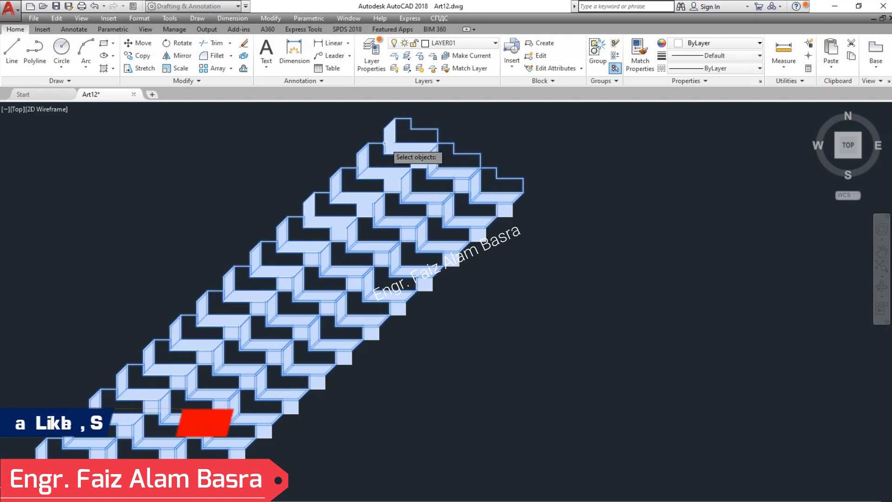
left_click(331, 178)
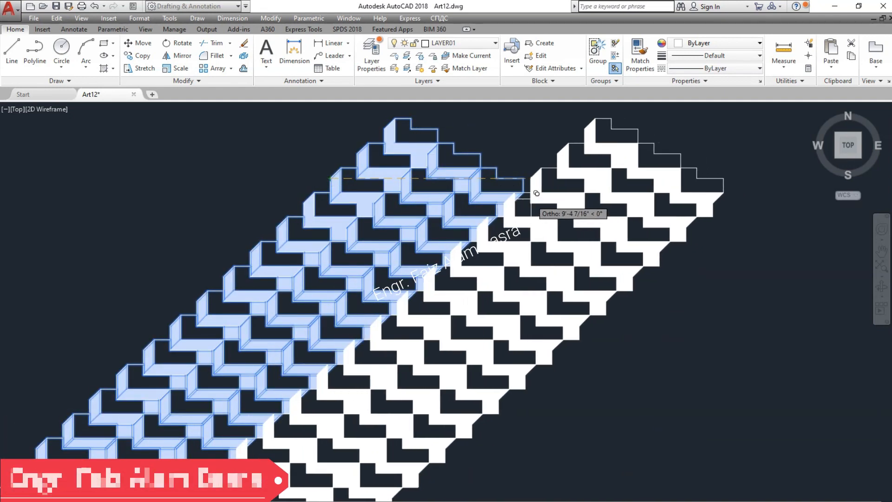
scroll(536, 192, "up", 4)
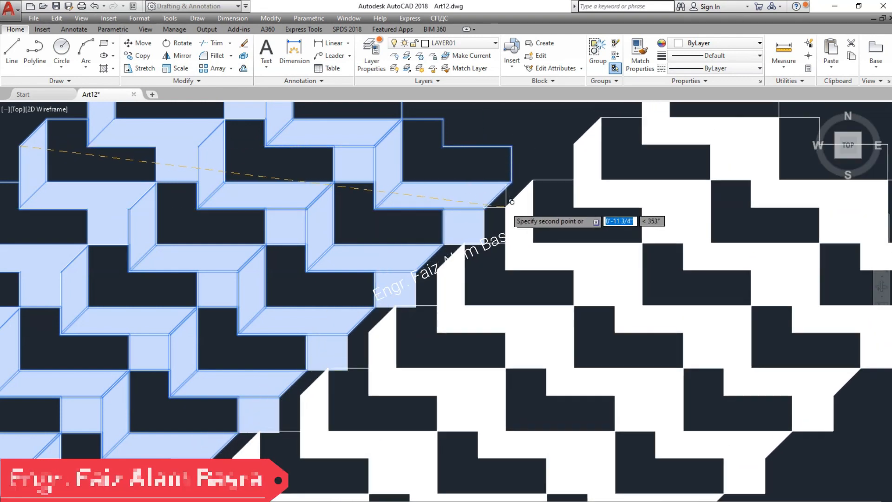
scroll(493, 209, "down", 5)
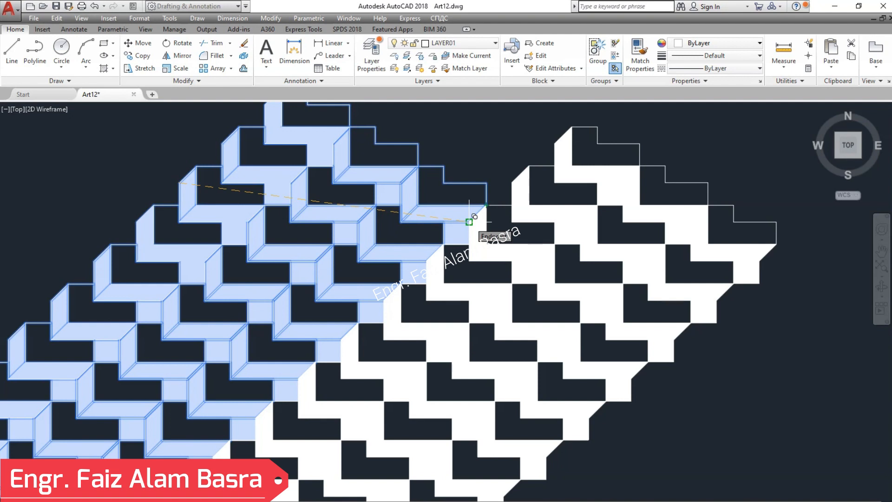
left_click(469, 221)
scroll(419, 178, "down", 4)
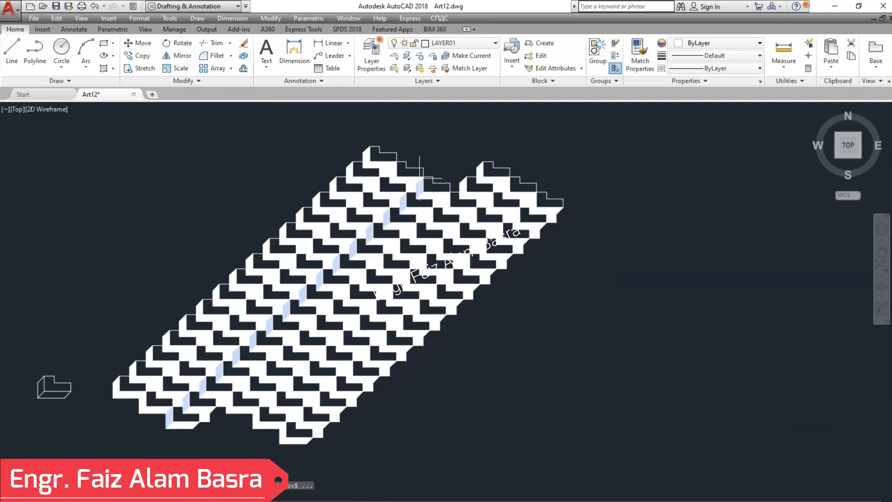
Step: Copy the doubled six-row block pattern and join the copy to its right edge at the matching block corner
scroll(299, 327, "up", 2)
scroll(277, 295, "down", 2)
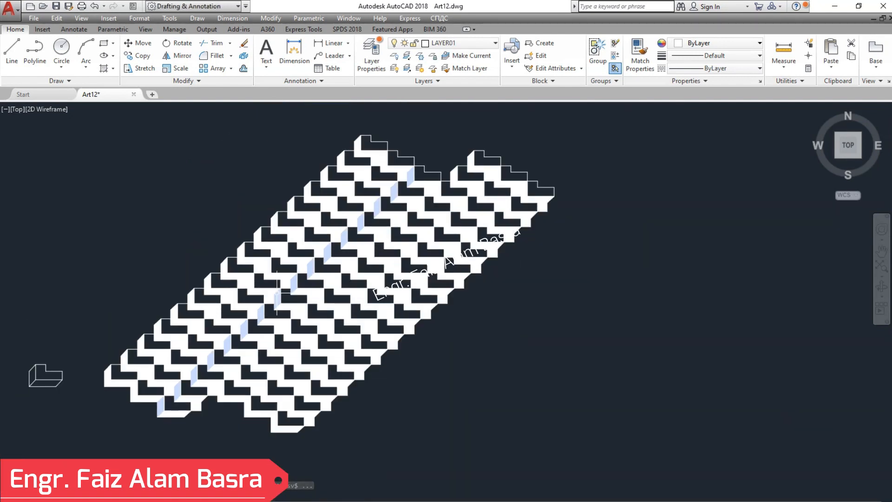
left_click(181, 68)
left_click(708, 483)
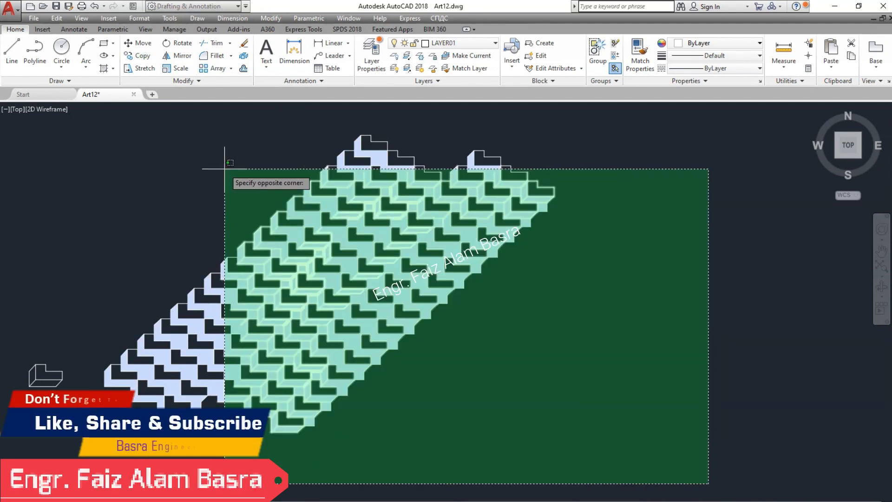
left_click(82, 103)
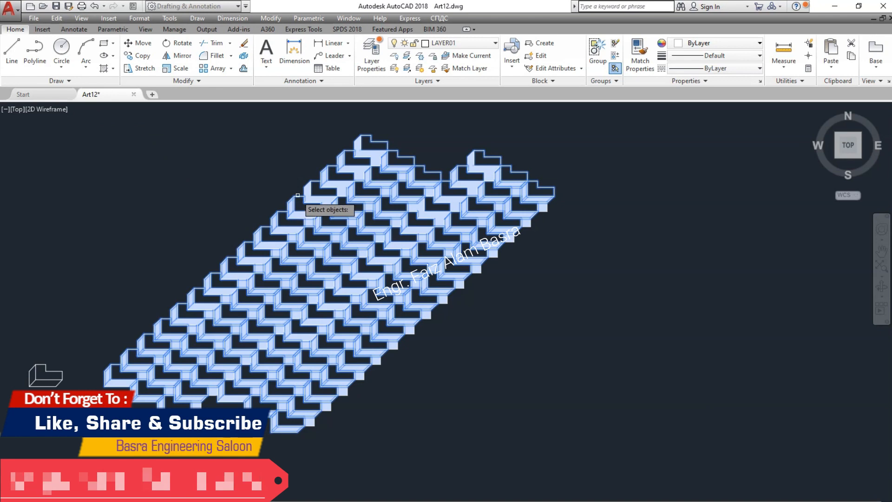
scroll(296, 198, "up", 2)
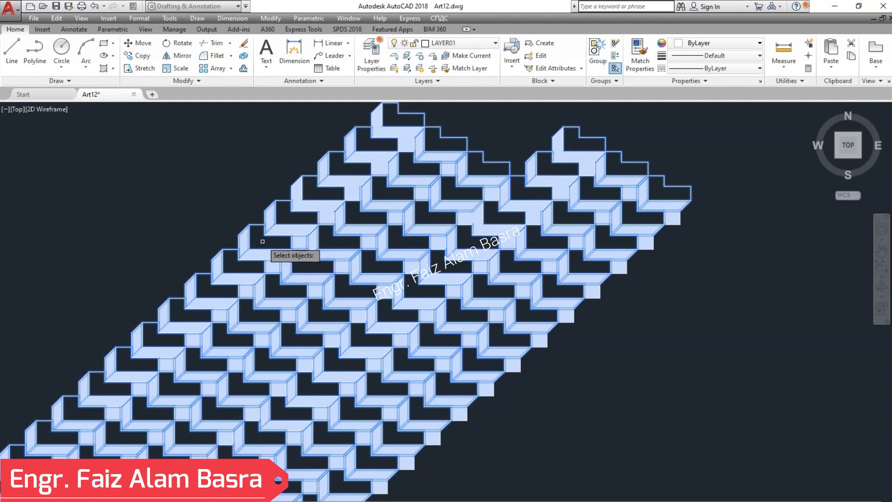
left_click(238, 235)
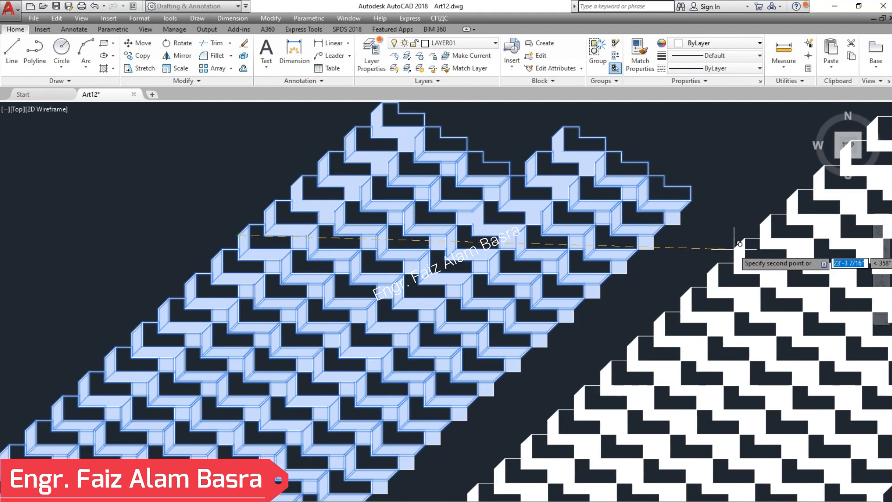
scroll(519, 171, "down", 4)
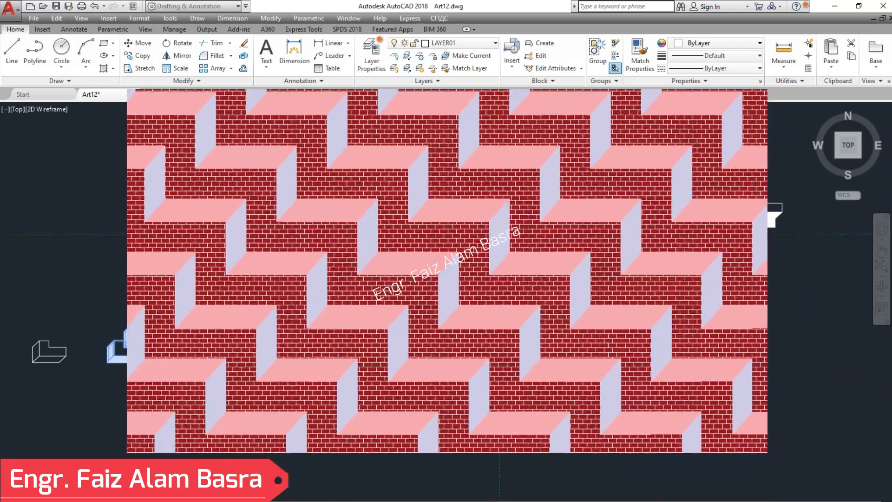
scroll(502, 220, "up", 5)
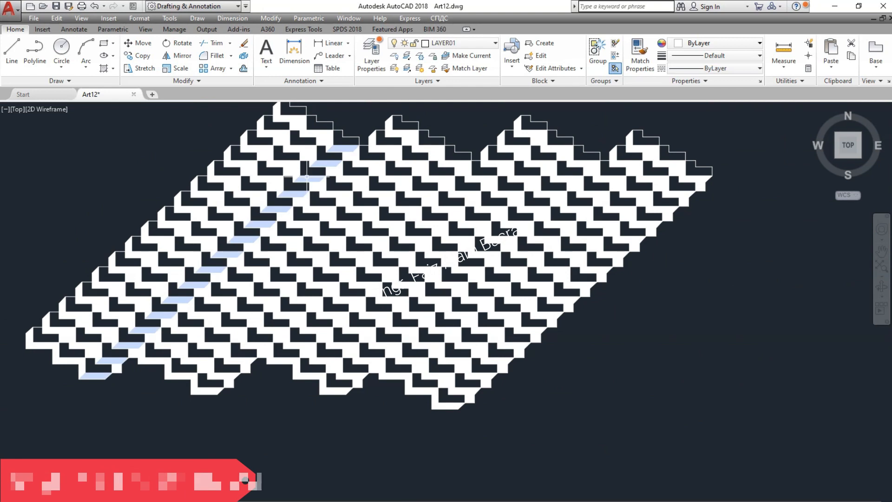
Step: Copy the entire twelve-row pattern from a left-edge block corner to the matching corner on its right edge
scroll(310, 177, "down", 4)
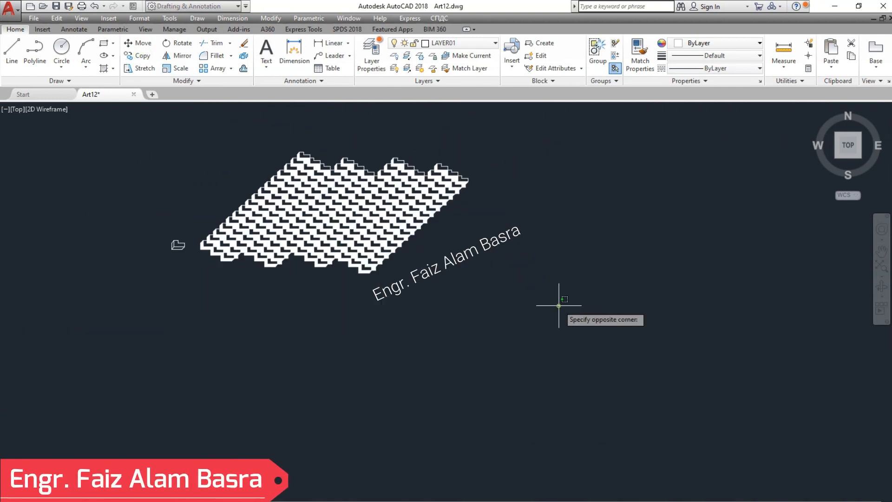
left_click(190, 132)
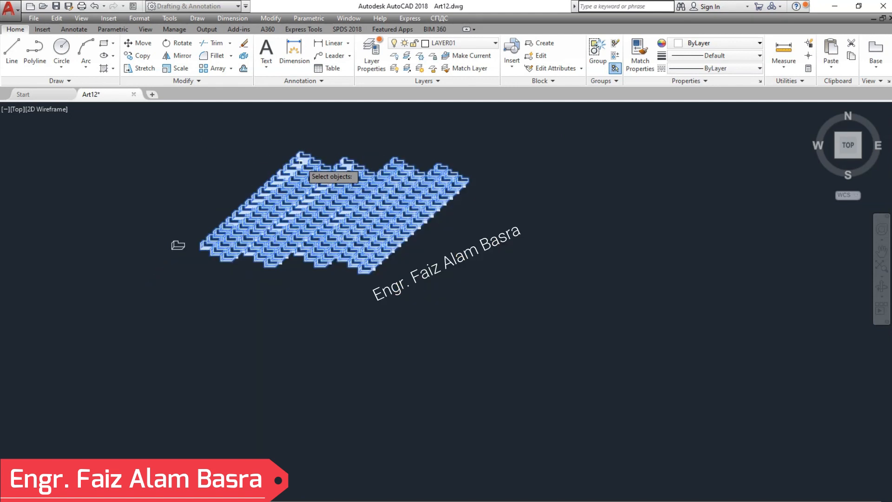
scroll(300, 162, "up", 4)
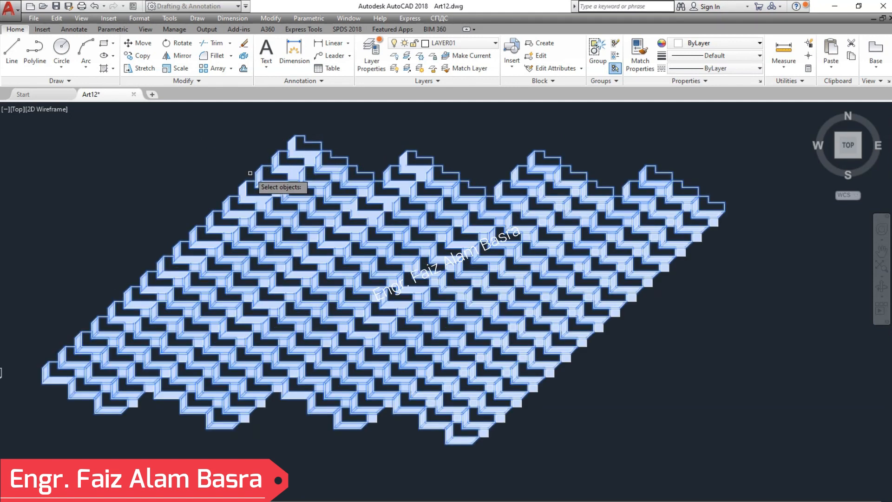
key("Return")
scroll(240, 170, "up", 7)
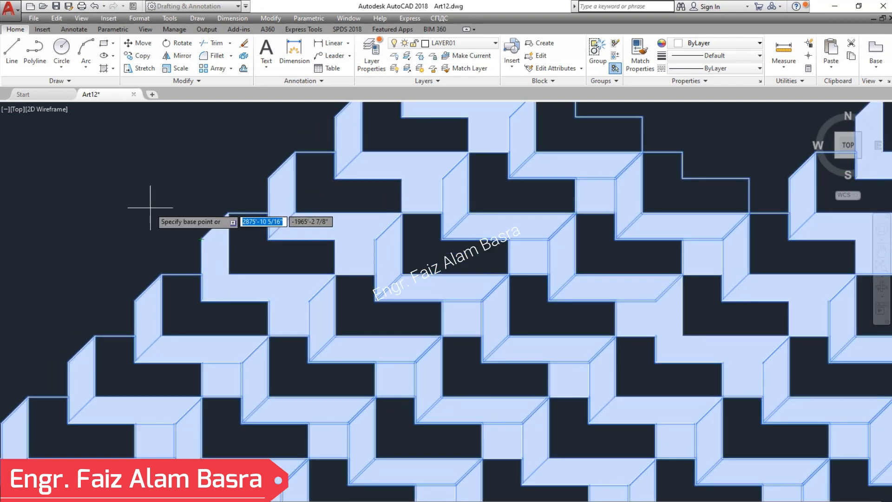
left_click(200, 240)
scroll(95, 199, "down", 8)
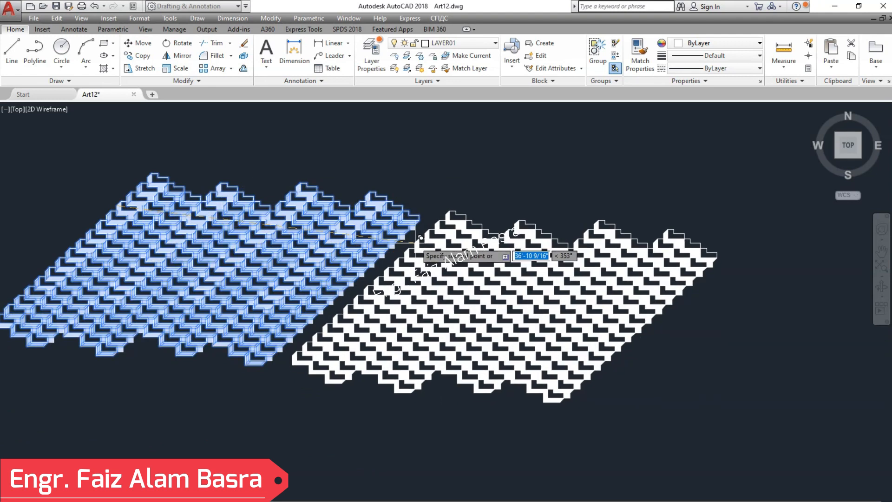
scroll(508, 242, "up", 4)
scroll(403, 216, "up", 5)
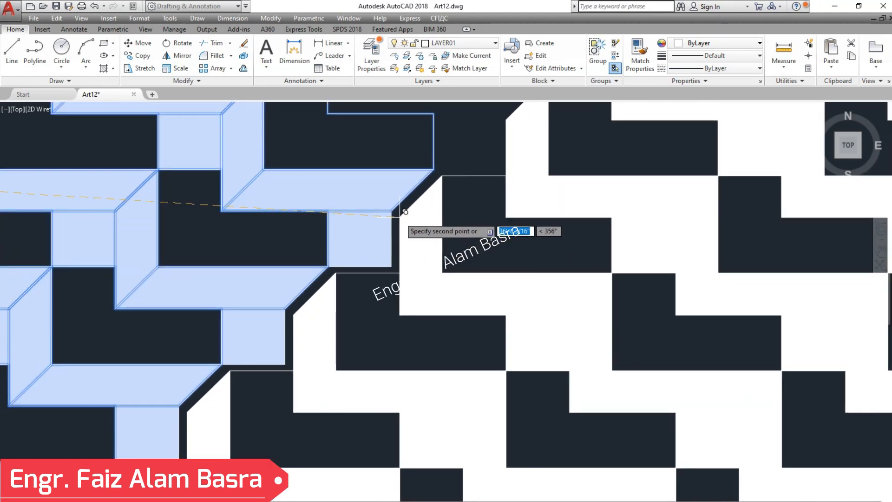
left_click(392, 206)
scroll(393, 205, "down", 8)
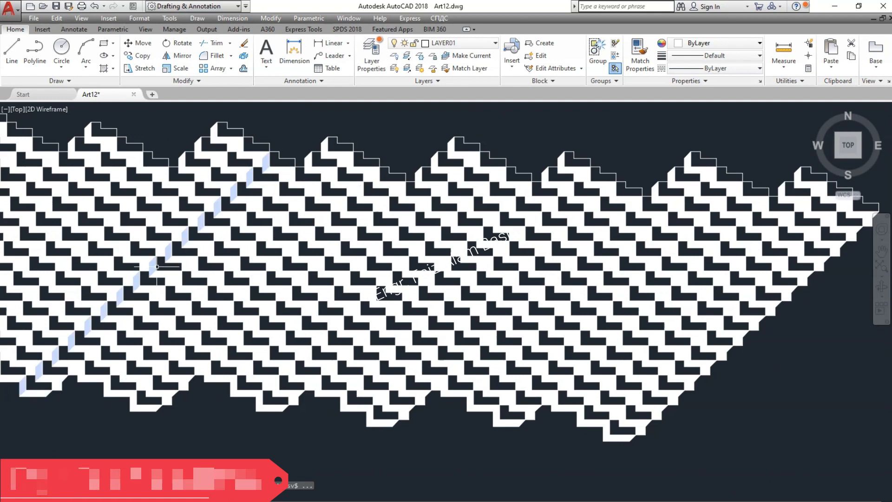
scroll(461, 282, "up", 6)
scroll(461, 282, "down", 6)
scroll(173, 246, "up", 6)
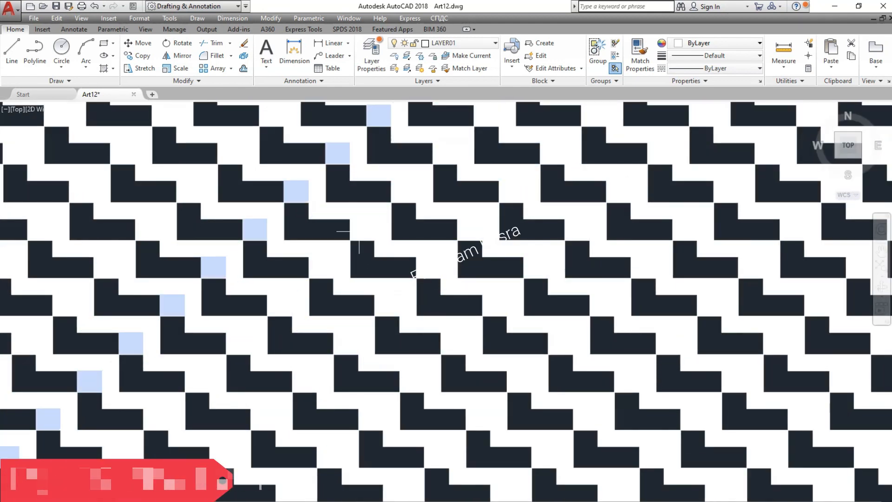
scroll(149, 246, "down", 5)
scroll(149, 246, "up", 5)
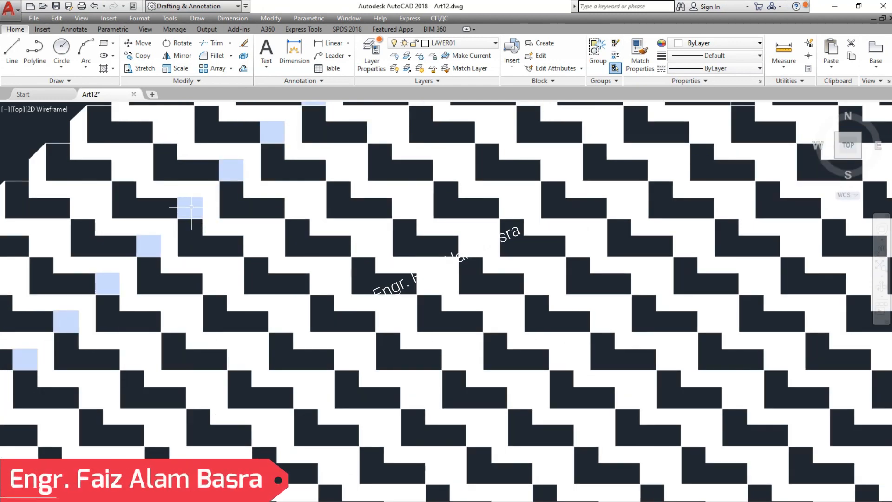
left_click(191, 208)
left_click(344, 57)
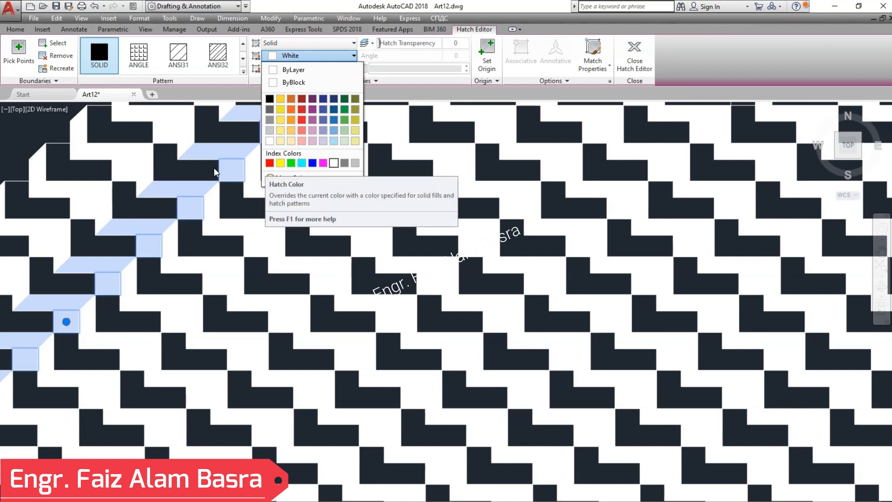
key("Escape")
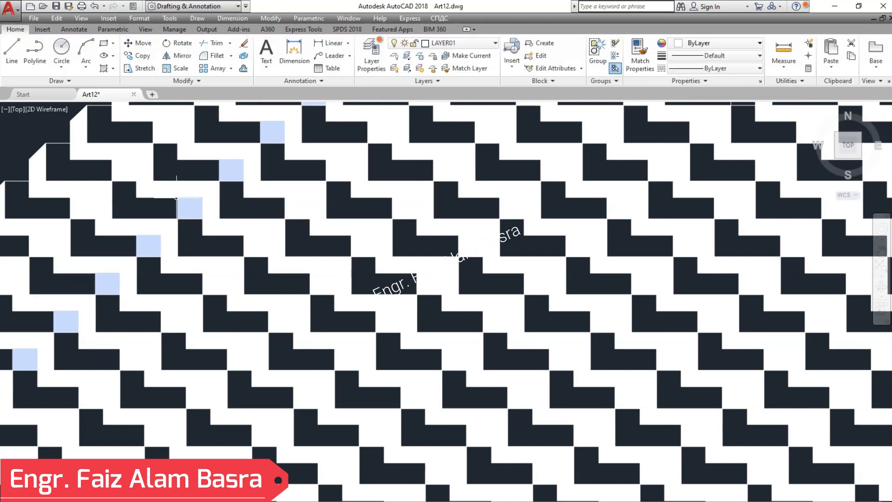
Step: Set the hatch color of one row's slanted faces to grey 147,149,152
left_click(143, 228)
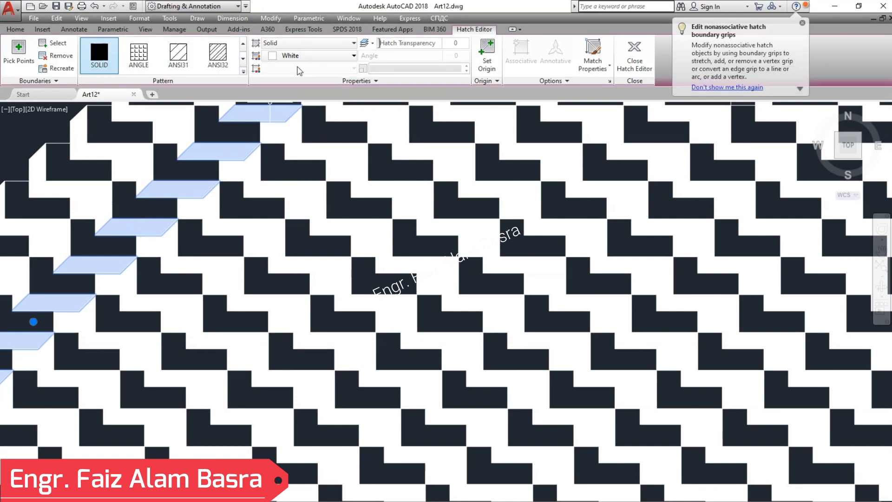
left_click(353, 56)
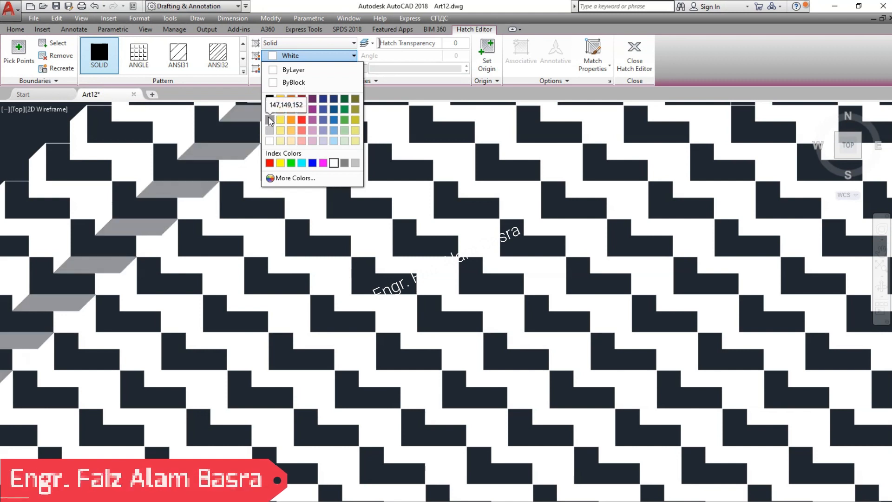
left_click(270, 119)
key("Return")
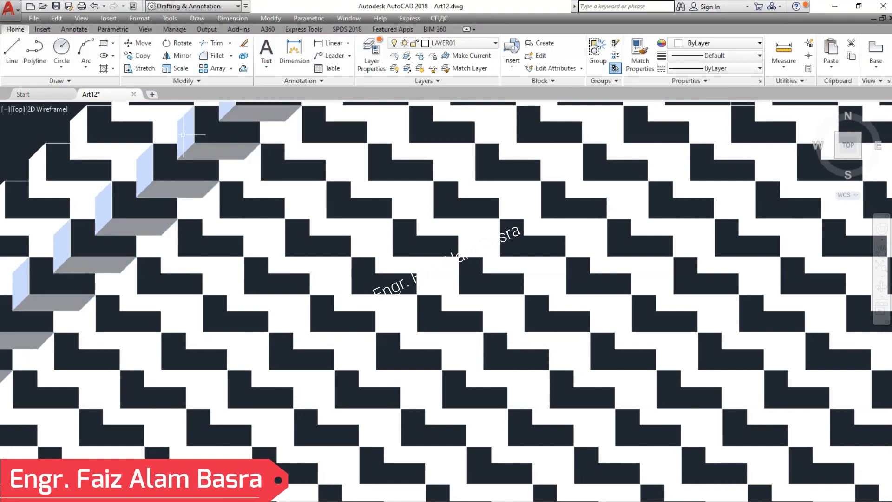
Step: Change the same row's side-face hatch color to the light grey one shade below the slanted faces' grey
left_click(185, 136)
left_click(341, 55)
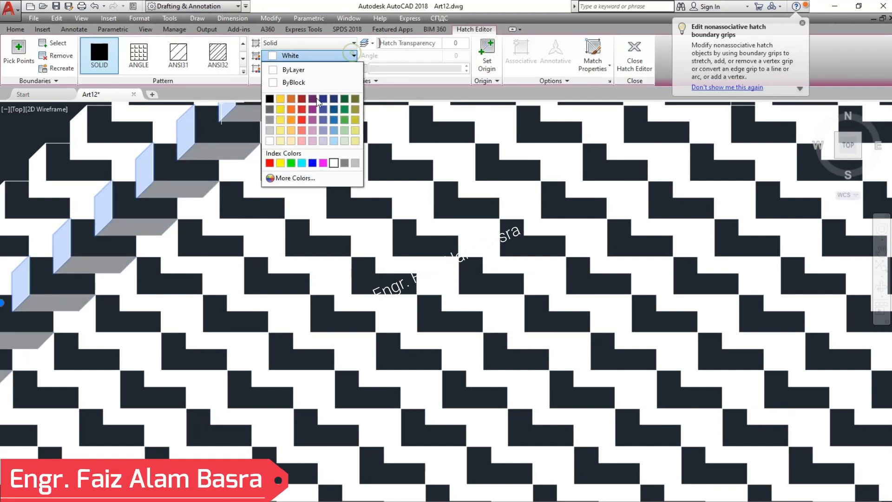
left_click(270, 130)
key("Return")
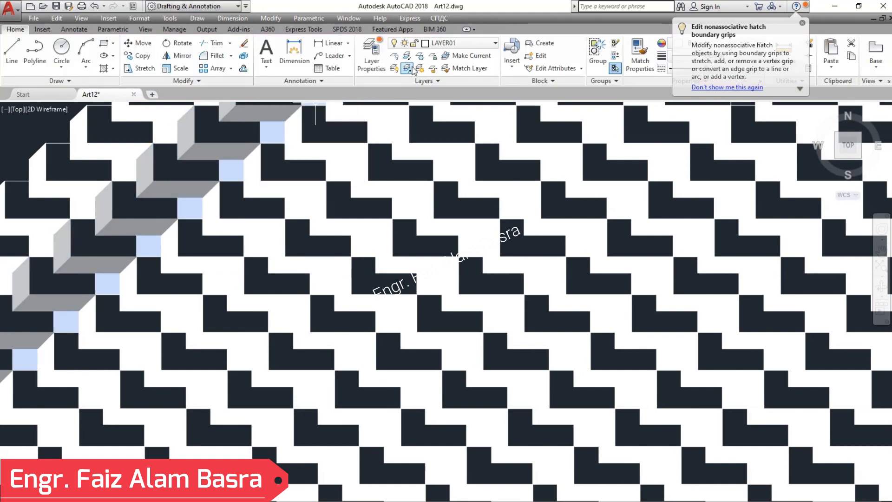
Step: Match the shaded row's slanted-face grey onto the slanted faces of the neighbouring rows toward the right with Match Properties
left_click(639, 55)
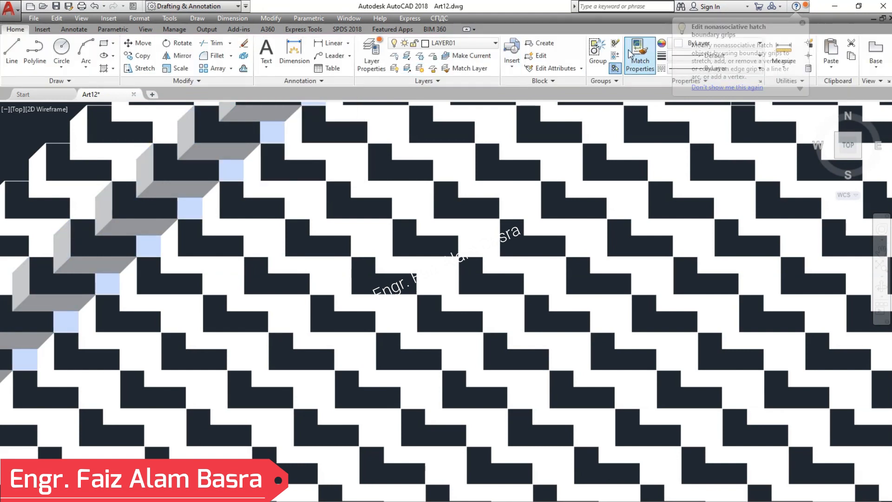
left_click(170, 187)
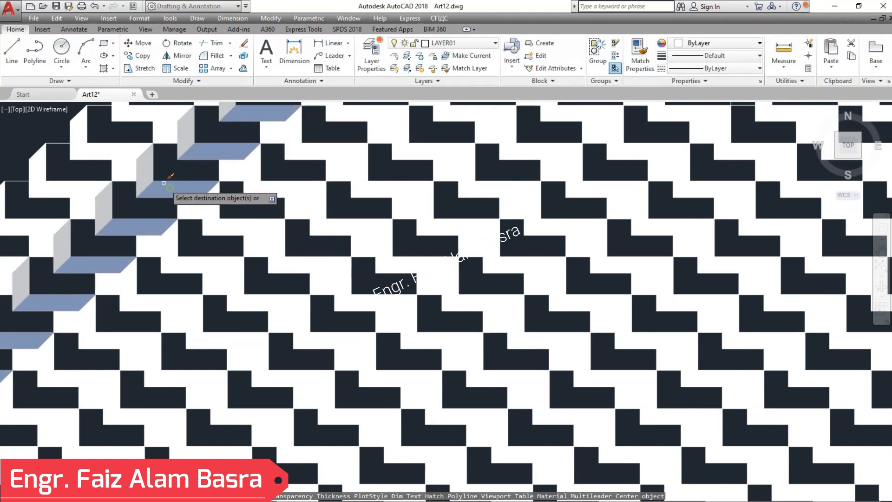
left_click(238, 229)
left_click(353, 225)
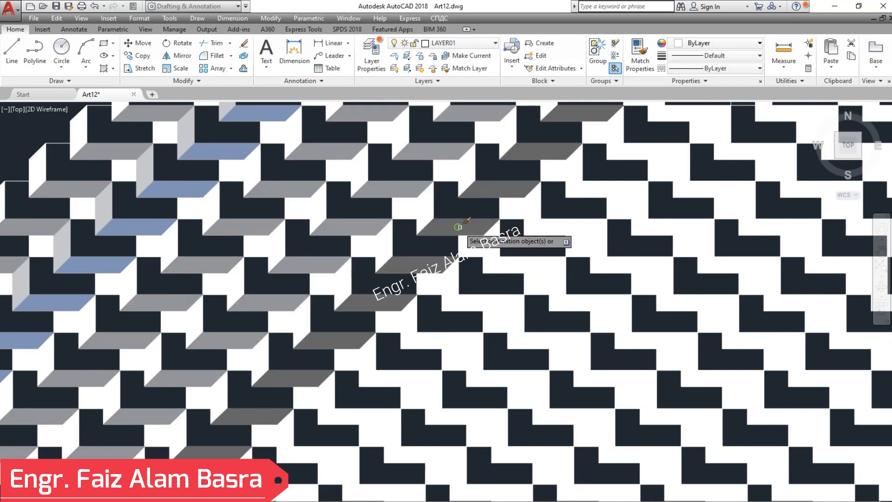
left_click(458, 227)
left_click(576, 224)
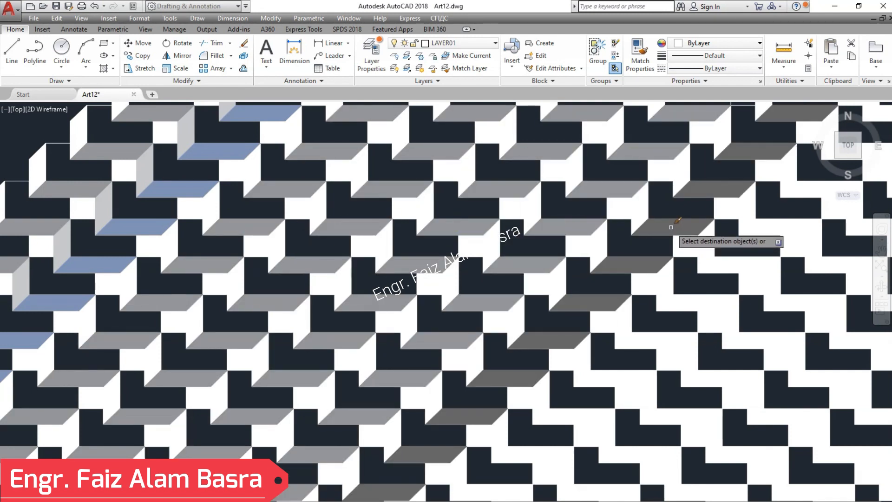
left_click(670, 227)
left_click(771, 229)
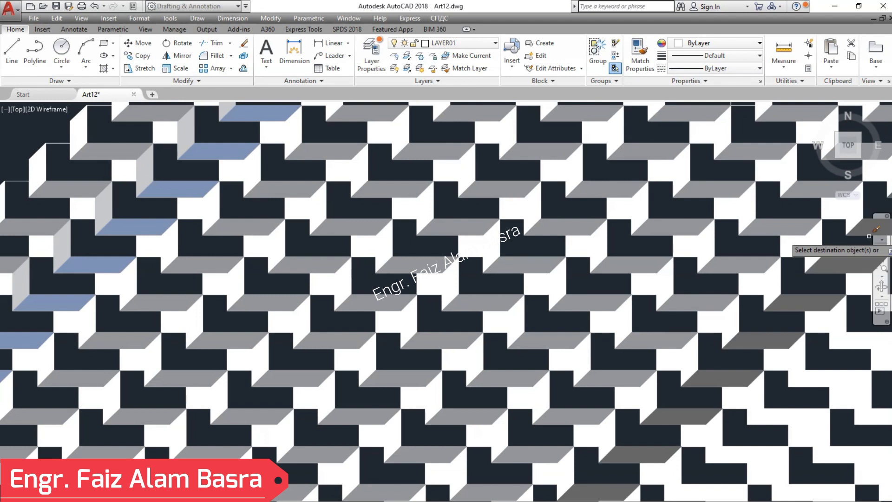
left_click(833, 266)
Step: Match the light grey of the shaded row's side faces onto the side faces of the rows to its right
left_click(639, 55)
left_click(128, 170)
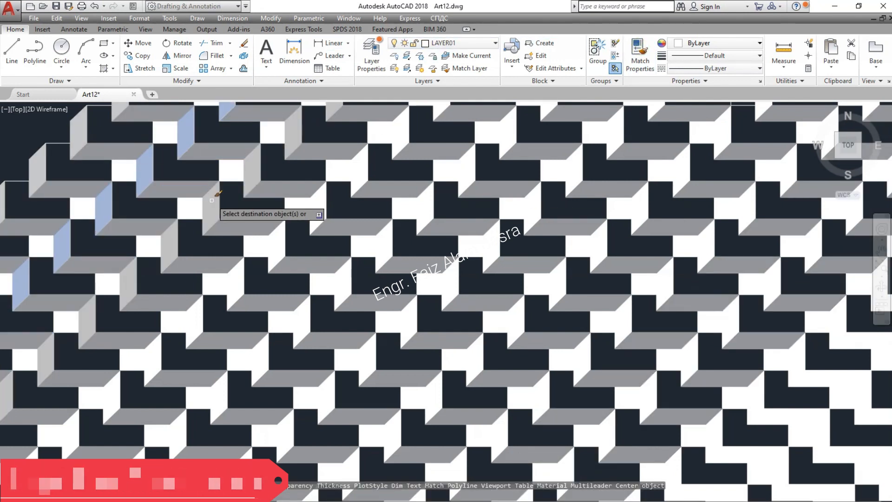
left_click(277, 245)
left_click(339, 287)
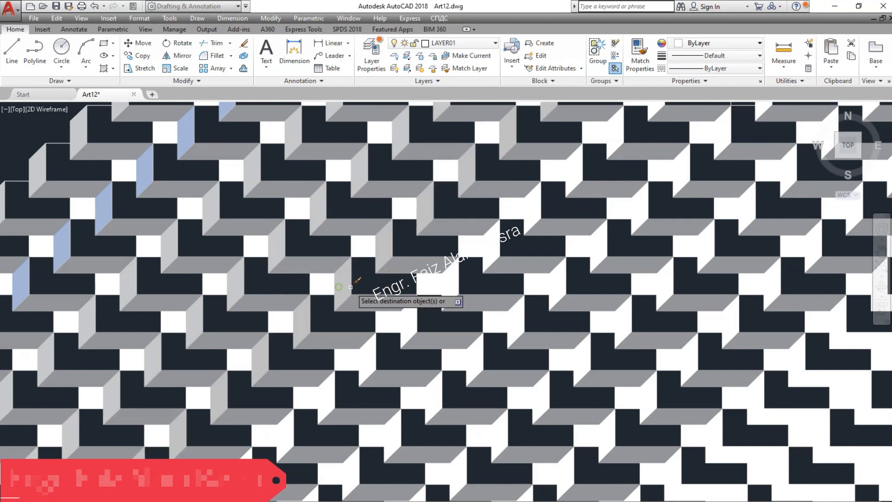
left_click(416, 323)
left_click(486, 357)
left_click(539, 386)
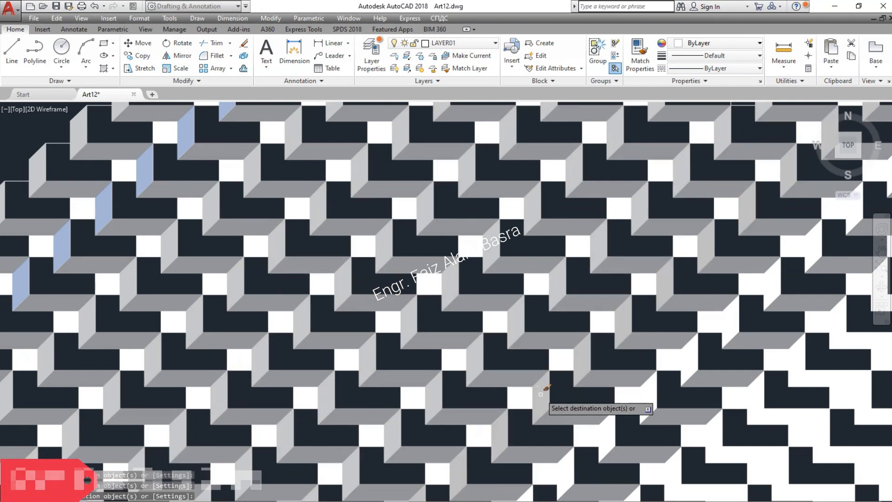
left_click(648, 399)
left_click(716, 428)
left_click(754, 390)
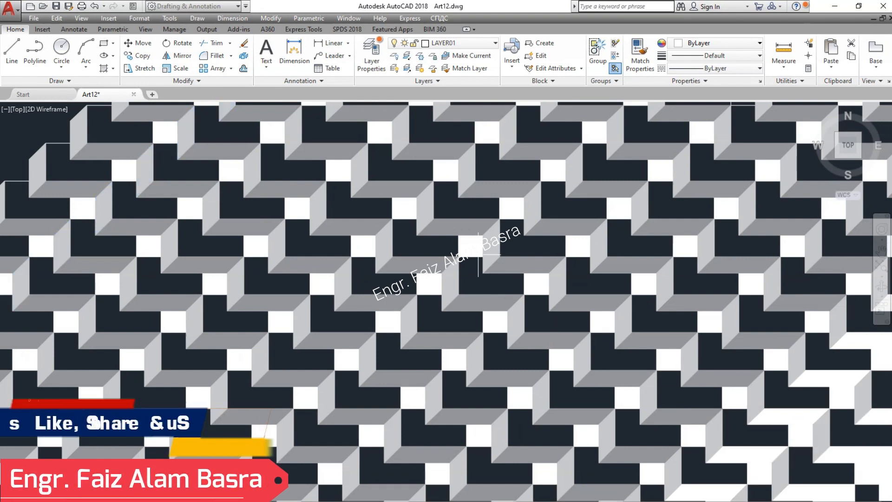
Step: Extend the slanted-face grey to the next unshaded rows along the pattern by matching properties from a shaded row
left_click(640, 49)
left_click(600, 191)
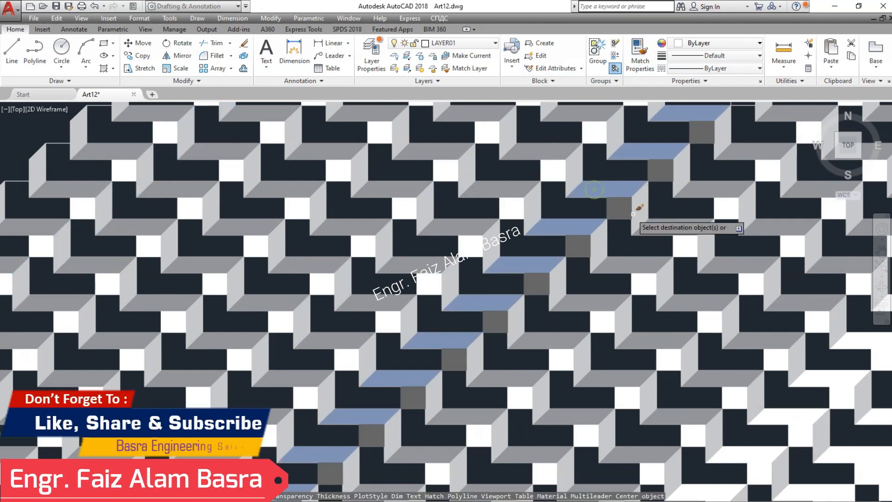
scroll(218, 228, "down", 4)
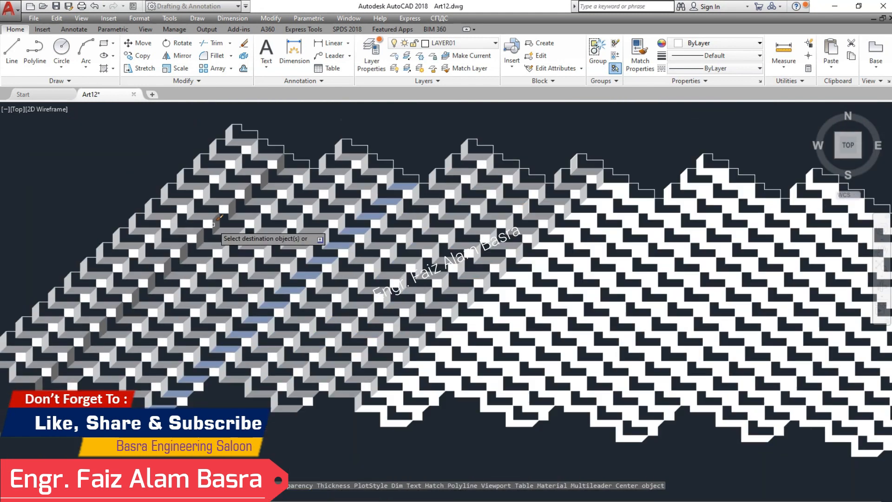
scroll(541, 373, "up", 2)
left_click(453, 263)
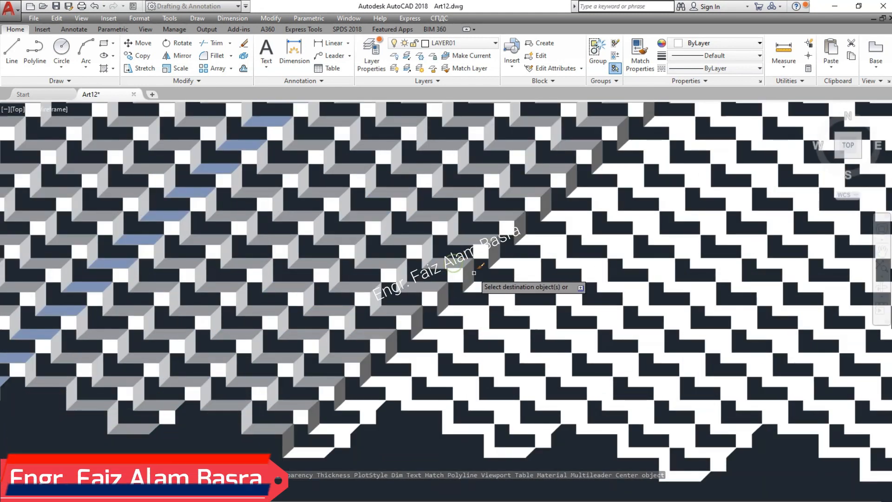
left_click(490, 285)
left_click(535, 309)
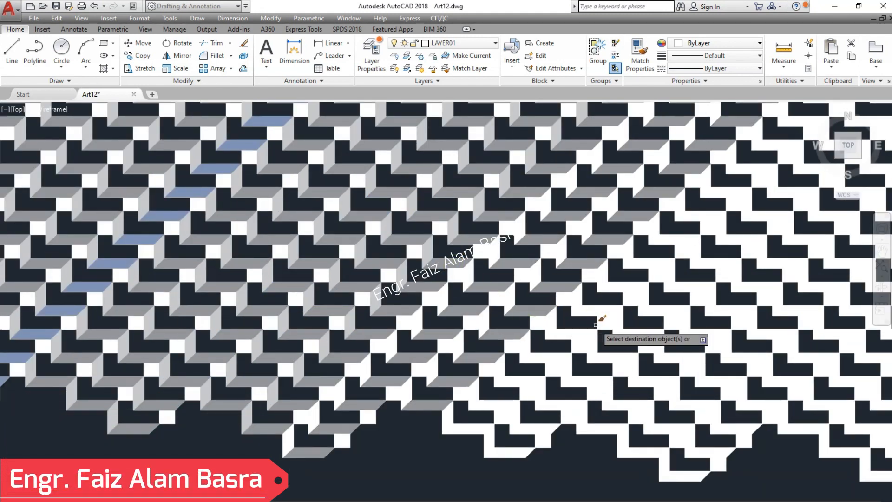
left_click(598, 311)
left_click(669, 305)
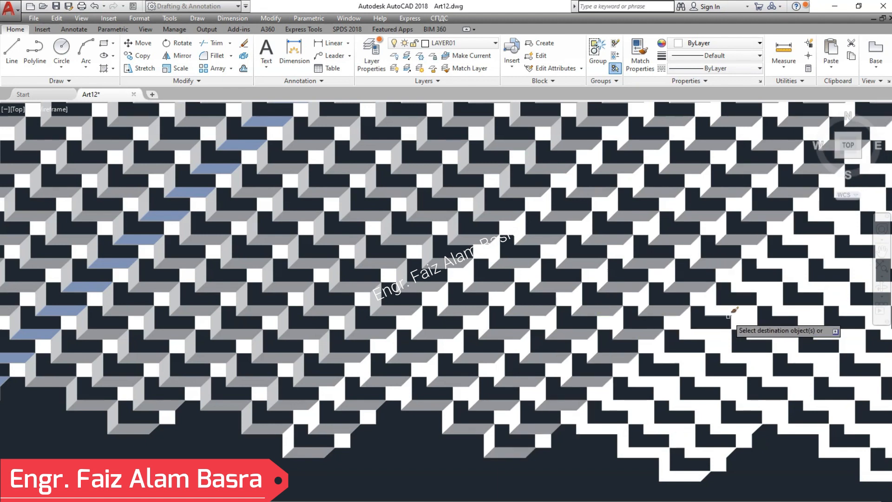
Step: Match the light grey side-face hatch onto the remaining side faces of the newly shaded rows
scroll(537, 367, "down", 2)
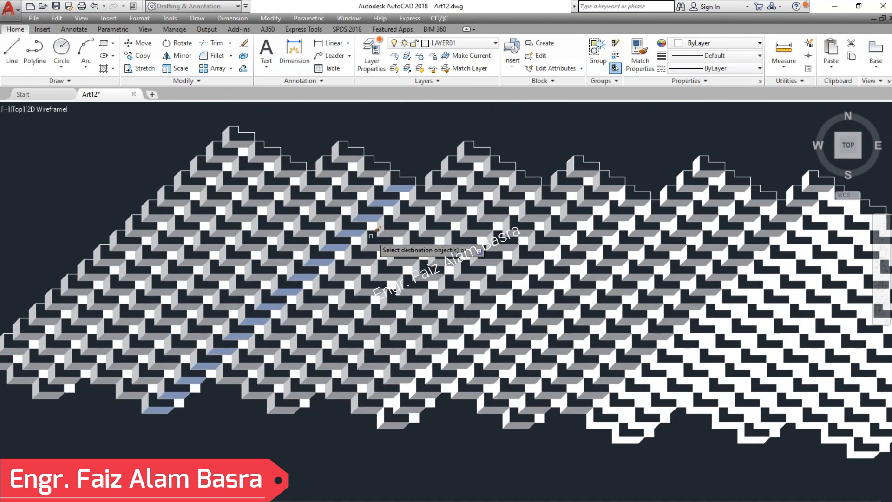
scroll(371, 239, "up", 5)
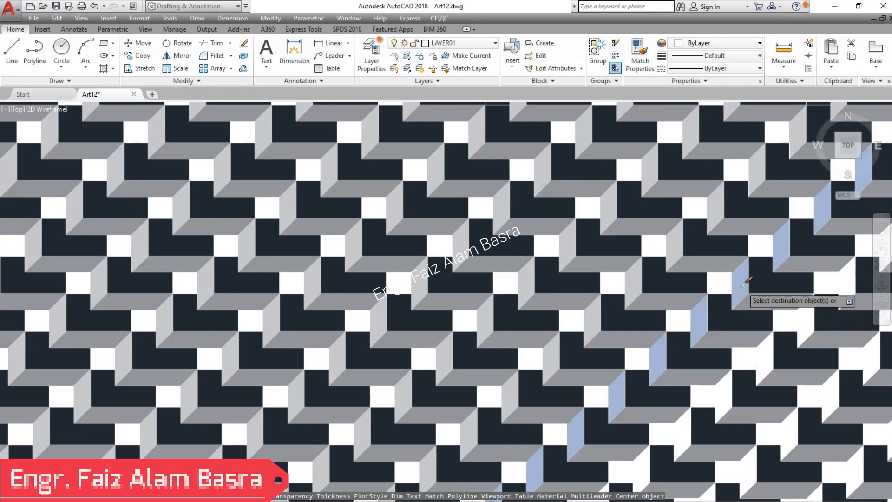
left_click(817, 323)
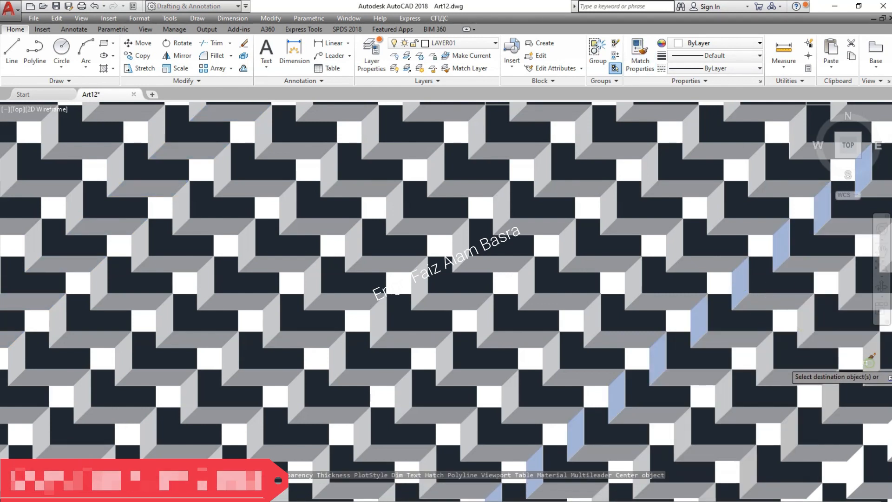
scroll(31, 161, "up", 2)
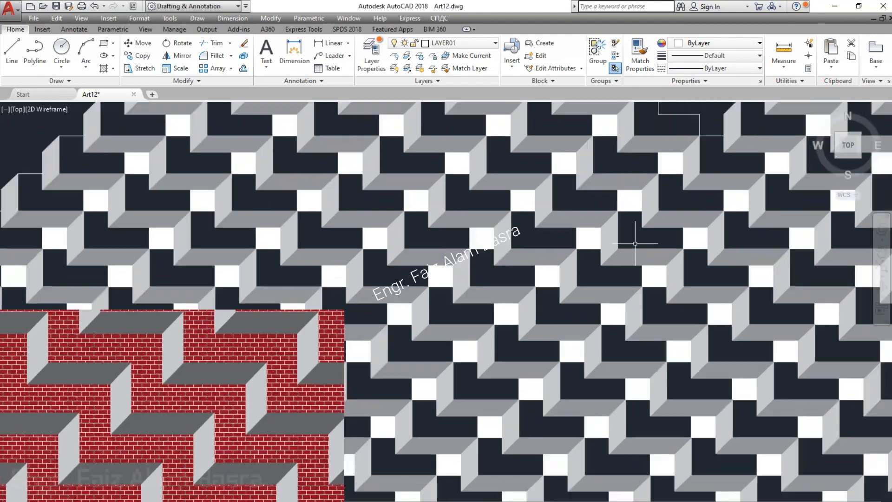
Step: Try the hatch color 0,0,0 on one row of small white square faces and undo it
scroll(200, 353, "up", 4)
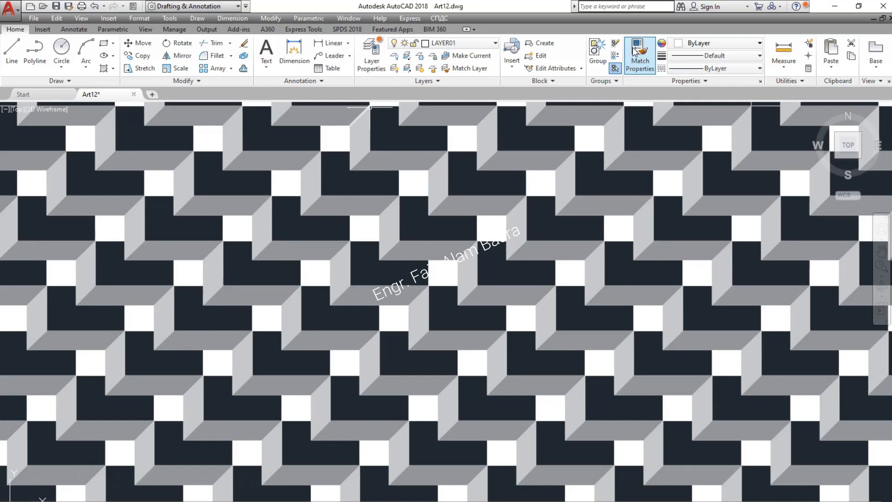
left_click(639, 55)
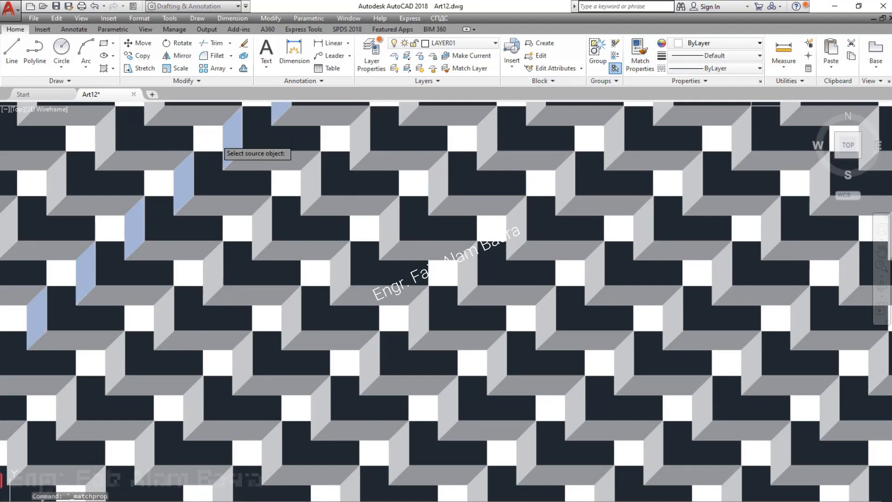
key("Escape")
left_click(202, 145)
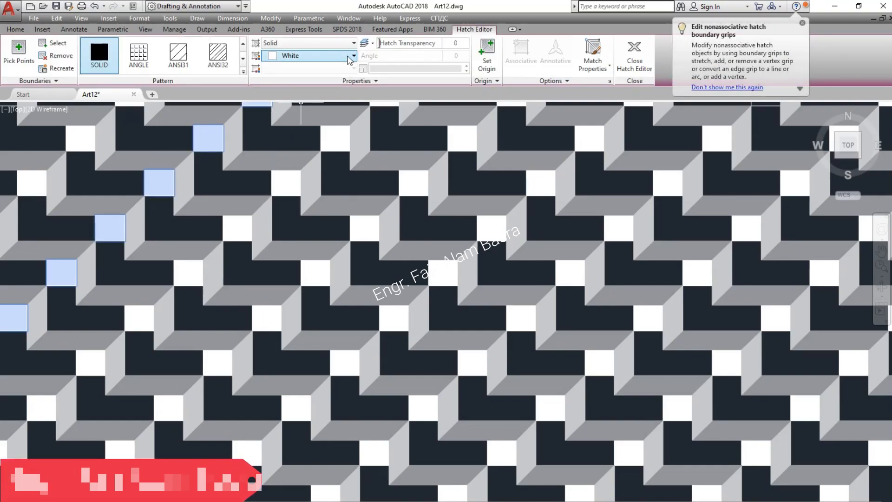
left_click(354, 55)
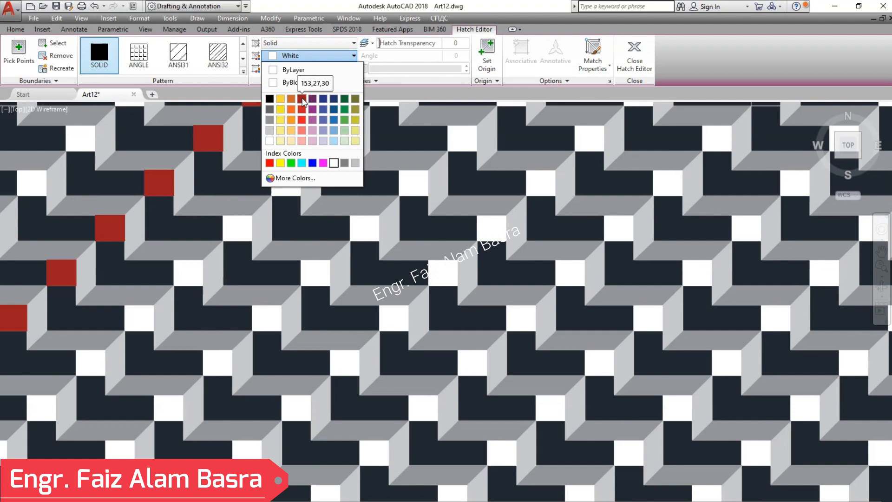
left_click(270, 99)
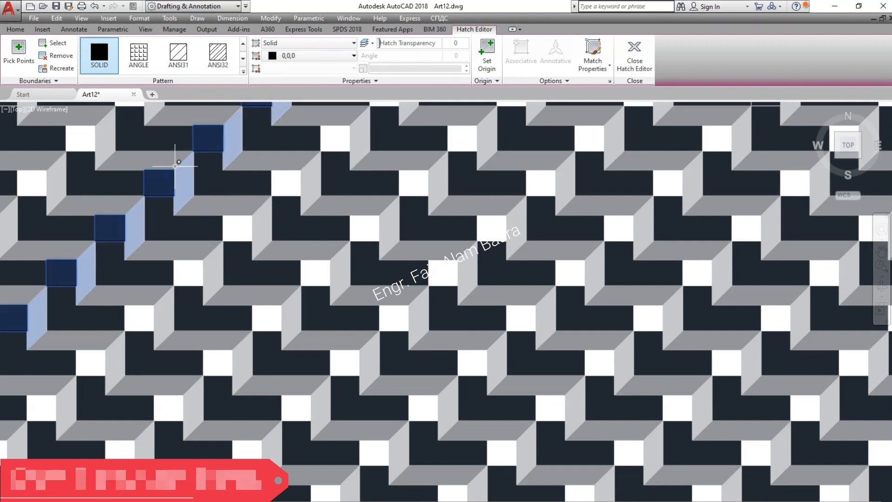
key("Escape")
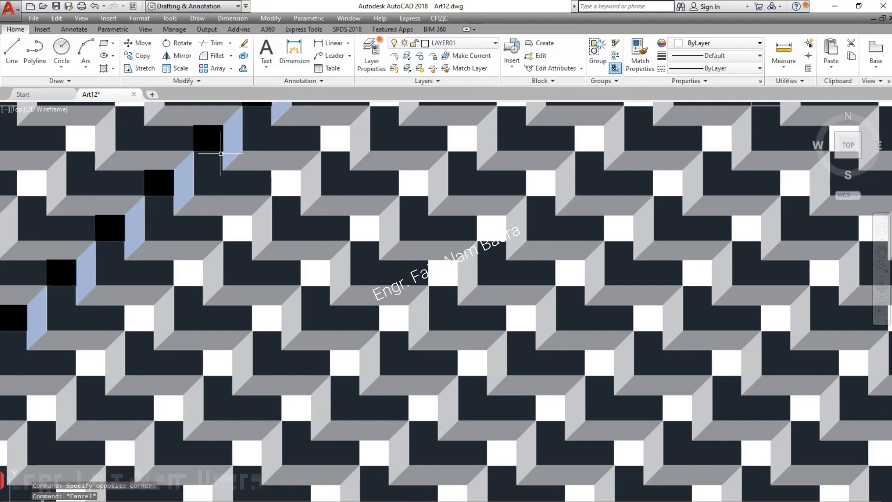
key("ctrl+z")
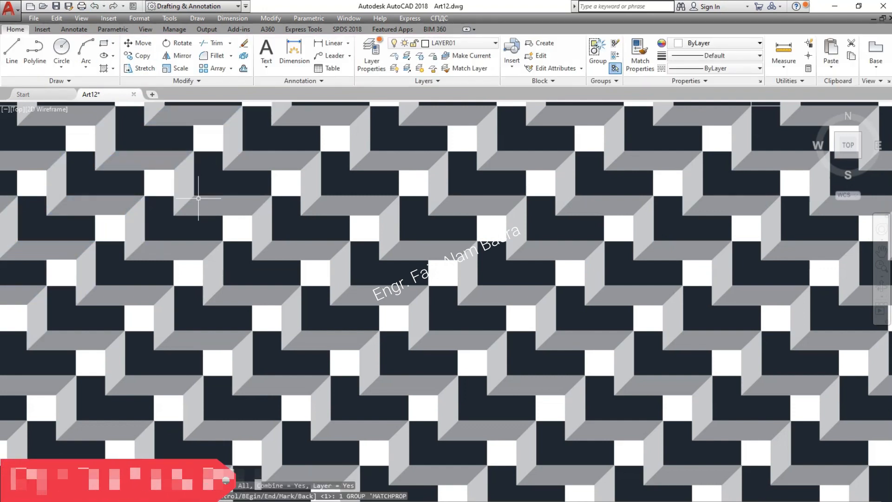
Step: Copy the entire block pattern and place the copy in the empty space below the original
scroll(198, 199, "down", 8)
left_click(142, 58)
left_click(503, 364)
left_click(79, 140)
key("Return")
left_click(113, 319)
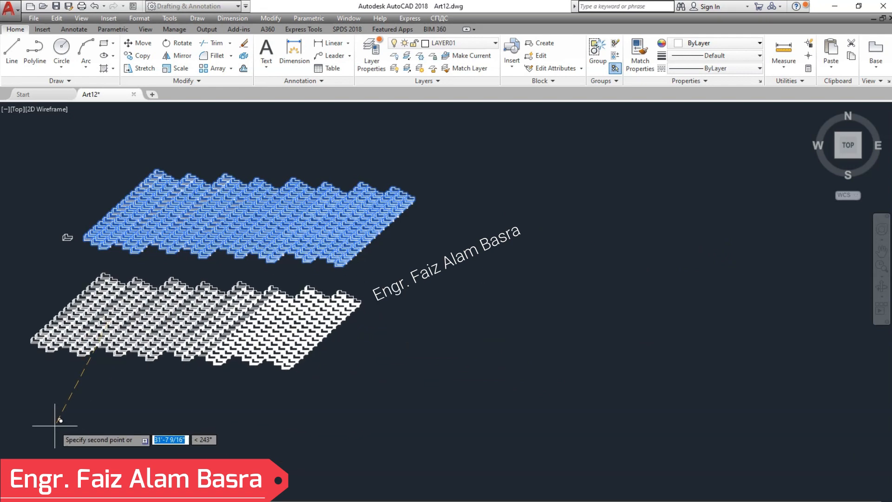
left_click(47, 426)
key("Escape")
Step: Set the hatch color of one row's slanted faces in the copied pattern to dark red 153,27,30
scroll(73, 327, "up", 2)
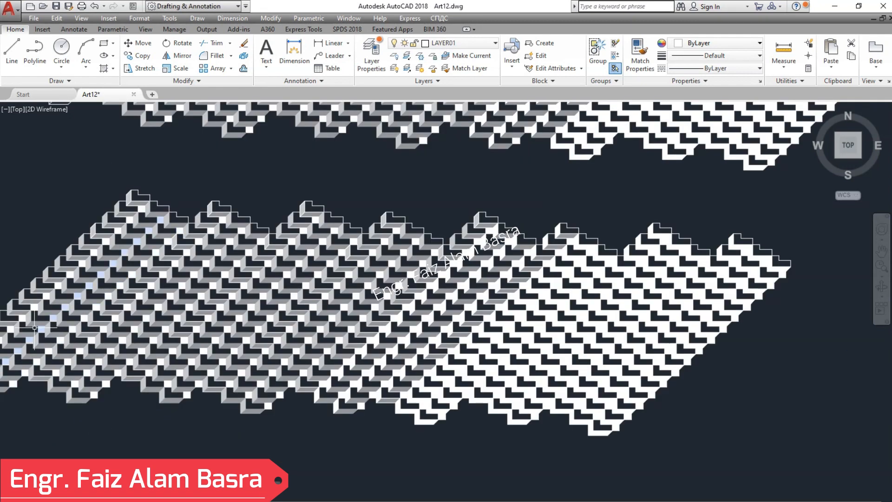
scroll(34, 327, "up", 2)
scroll(226, 270, "up", 2)
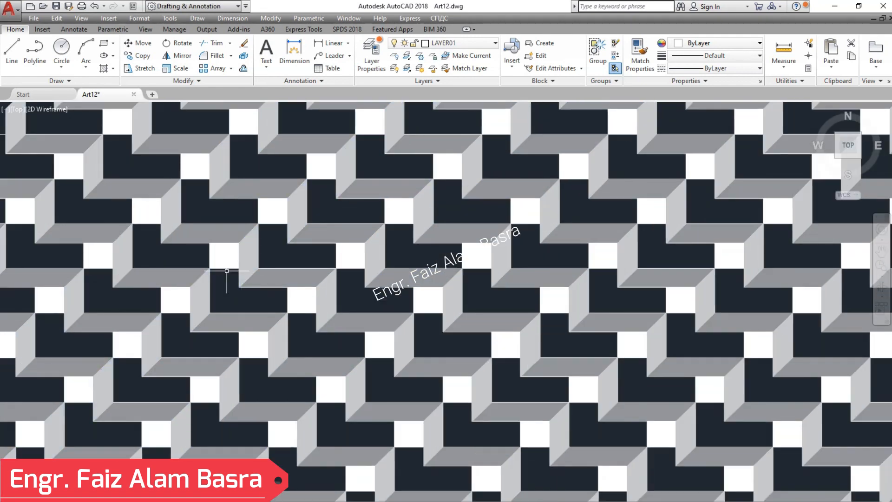
left_click(145, 190)
left_click(335, 55)
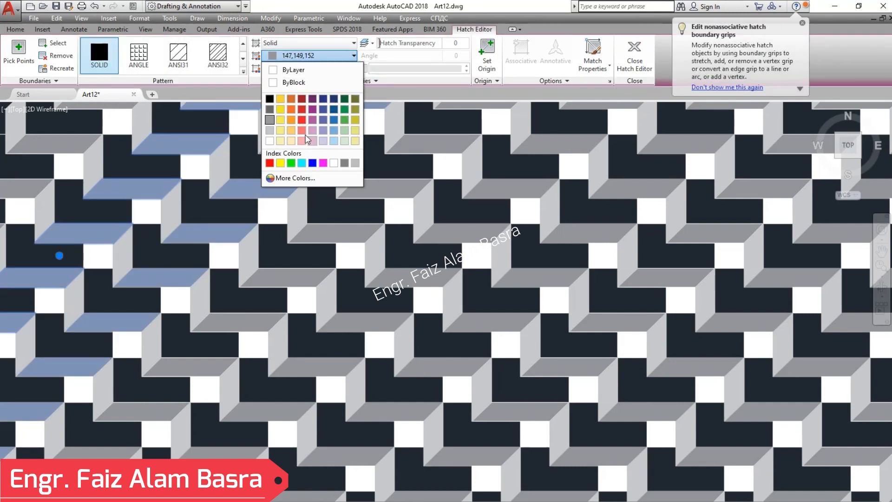
left_click(302, 101)
key("Escape")
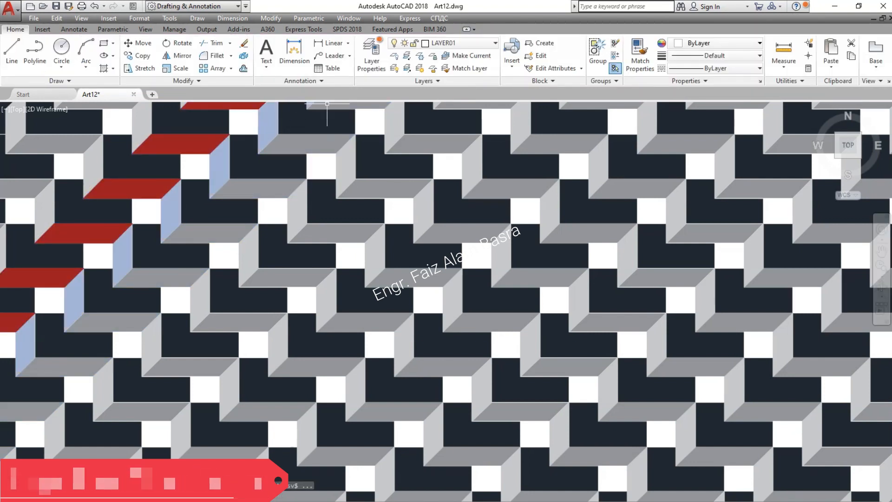
Step: Match the dark red hatch onto the slanted faces of the other rows in the copied pattern
left_click(640, 53)
left_click(150, 186)
left_click(213, 235)
left_click(287, 274)
left_click(370, 324)
left_click(438, 368)
left_click(519, 413)
left_click(595, 455)
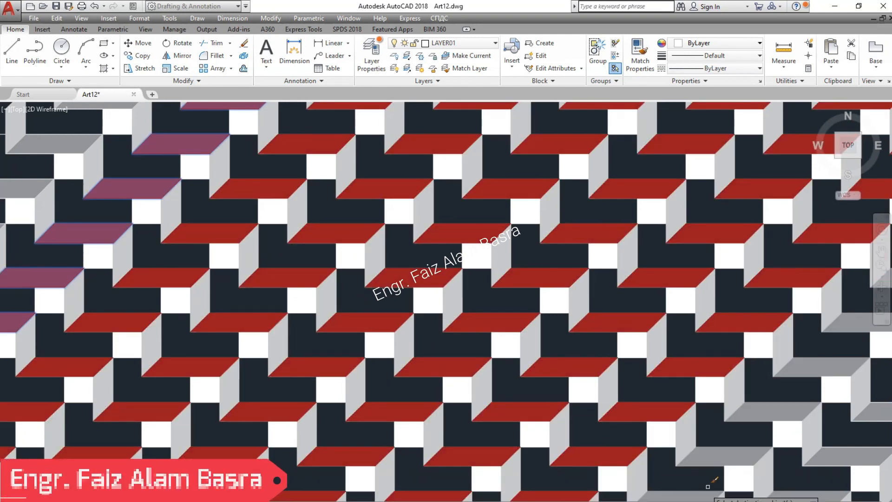
left_click(729, 457)
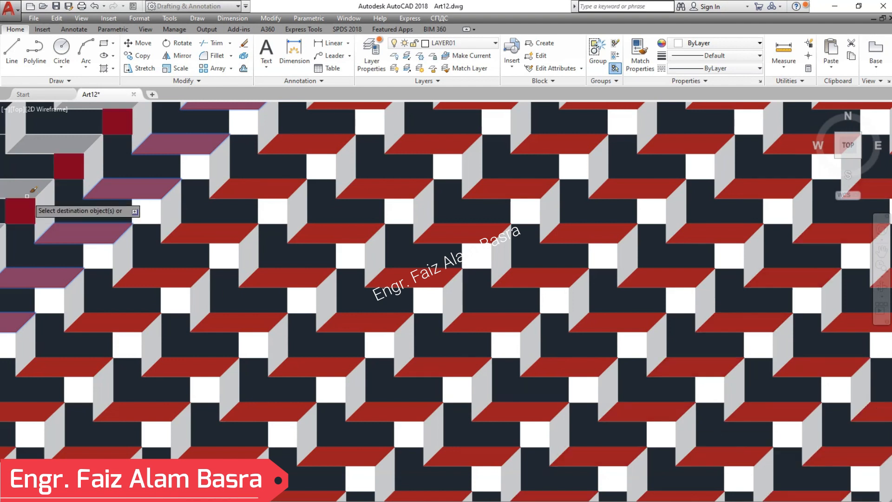
left_click(6, 196)
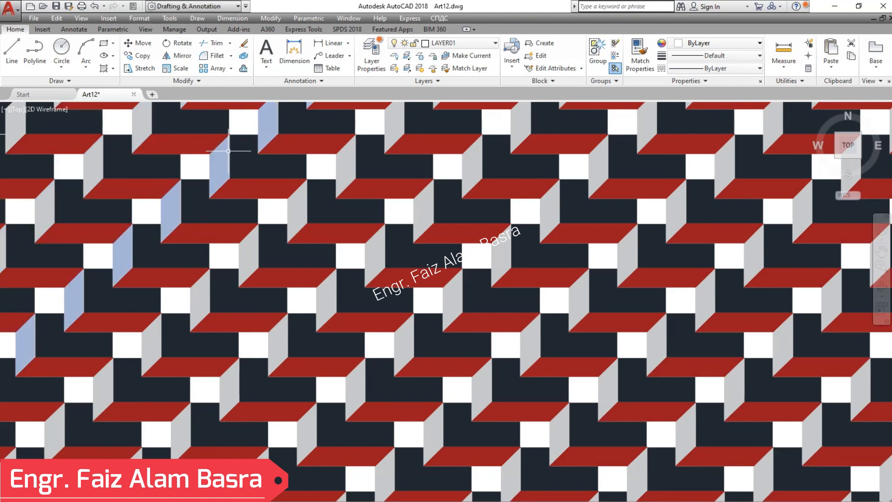
Step: Try the hatch color 209,156,199 on one row of grey side faces in the red copied pattern
left_click(93, 159)
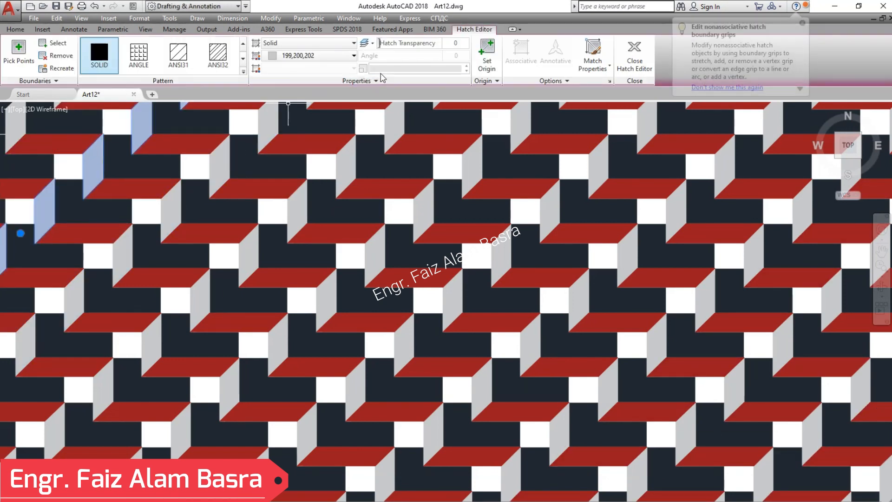
left_click(353, 56)
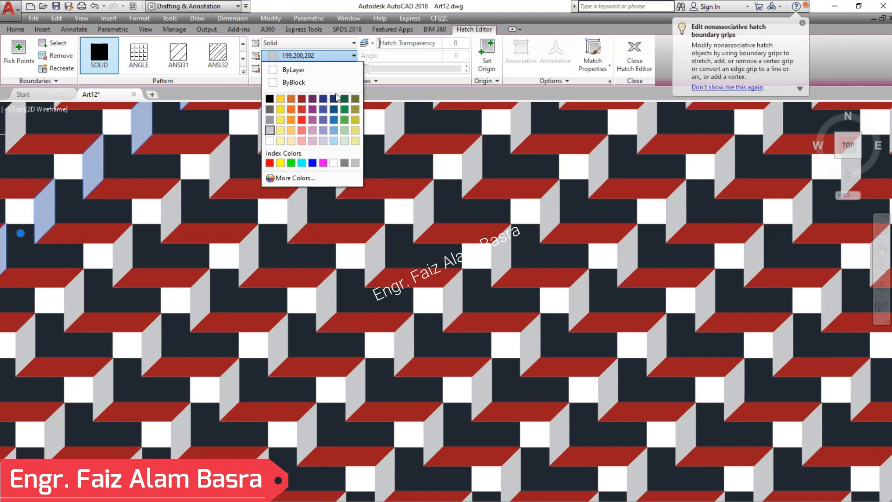
left_click(311, 131)
key("Escape")
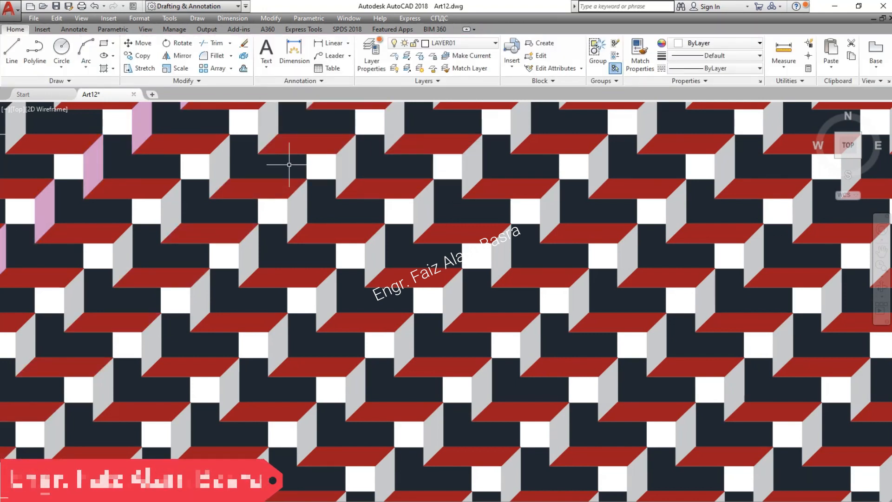
scroll(289, 165, "down", 2)
scroll(223, 155, "up", 2)
Step: Try 221,179,212 as the hatch color for that row of side faces, settling on light pink 247,171,174
left_click(131, 155)
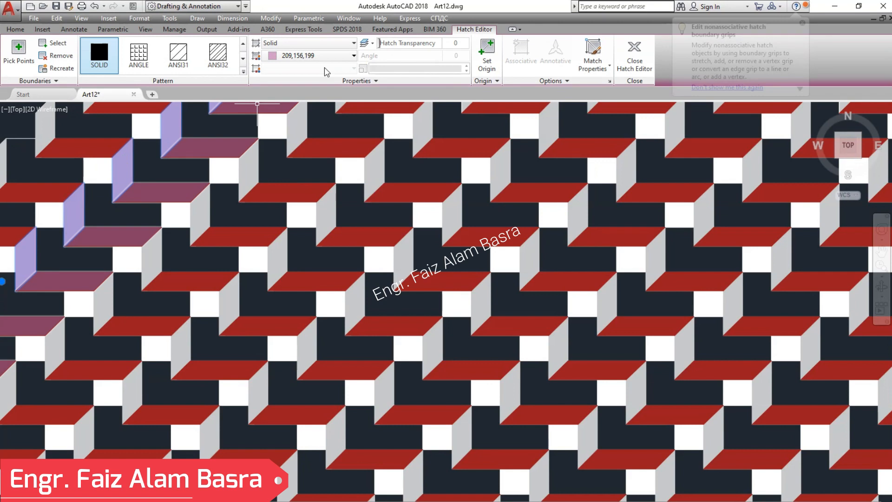
left_click(354, 56)
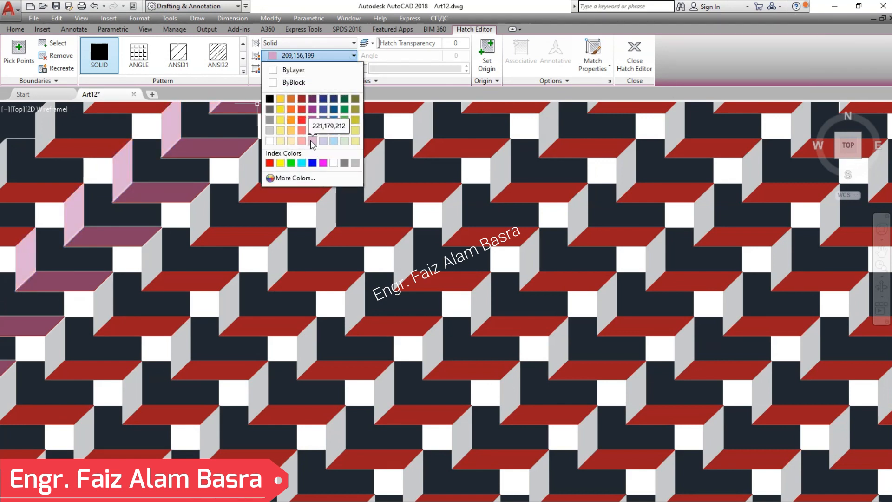
left_click(311, 141)
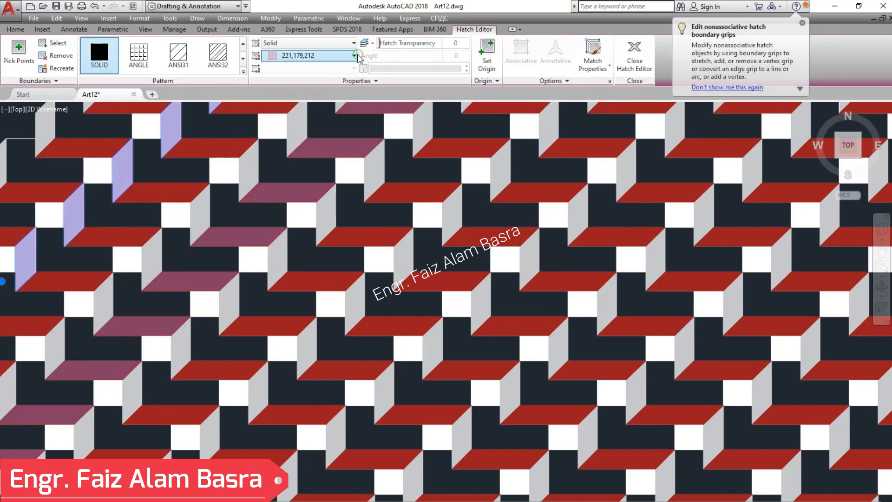
left_click(356, 56)
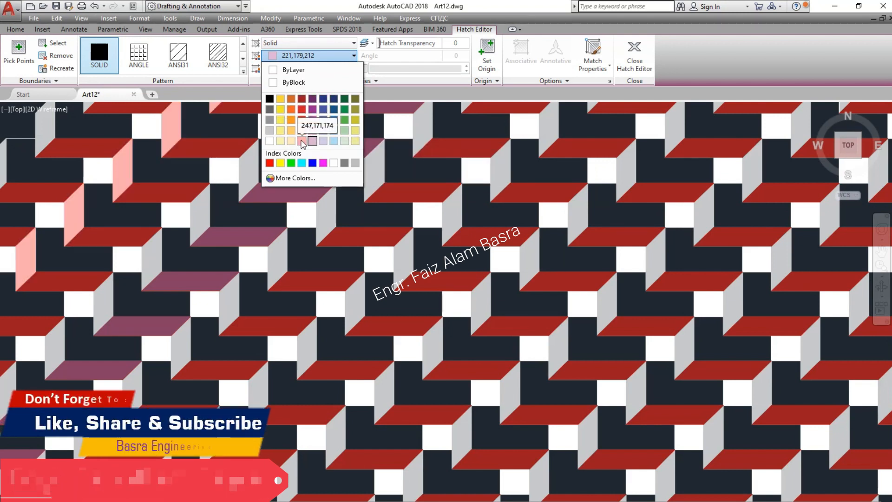
key("Escape")
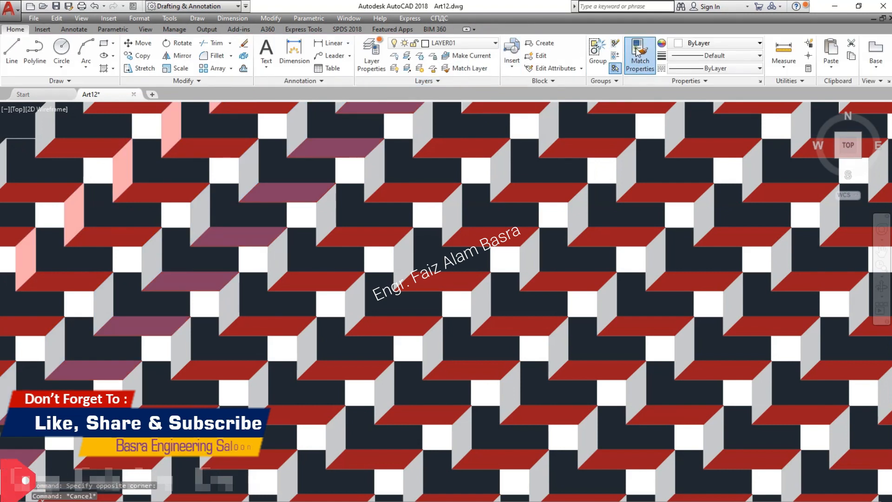
Step: Match the light pink hatch onto the grey side faces of the other red rows in the copied pattern
left_click(636, 52)
left_click(130, 175)
left_click(197, 215)
left_click(280, 261)
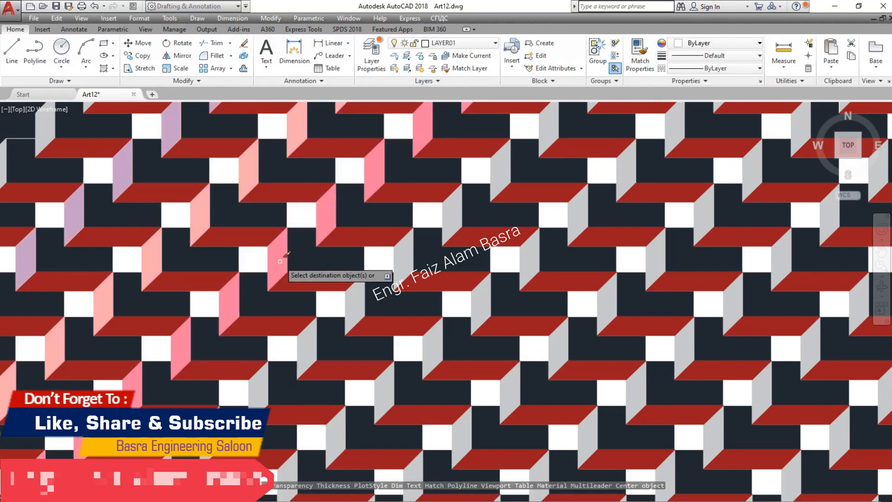
left_click(365, 299)
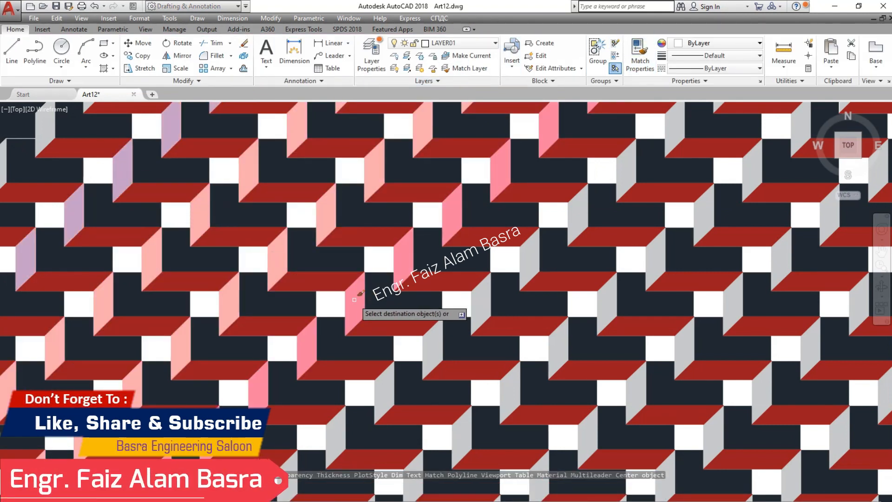
left_click(551, 344)
left_click(678, 350)
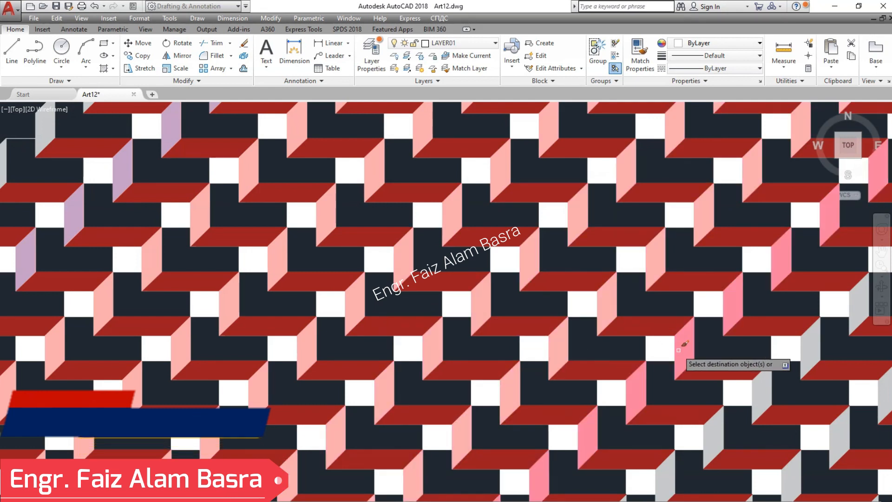
left_click(807, 339)
left_click(844, 427)
key("Escape")
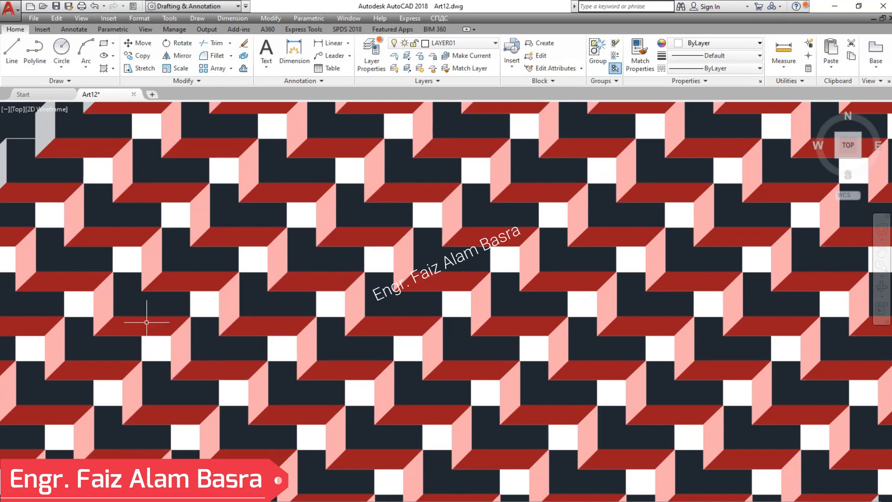
Step: Move the red part of the copied pattern and its adjacent grey rows leftward, away from the remaining white part
left_click(881, 251)
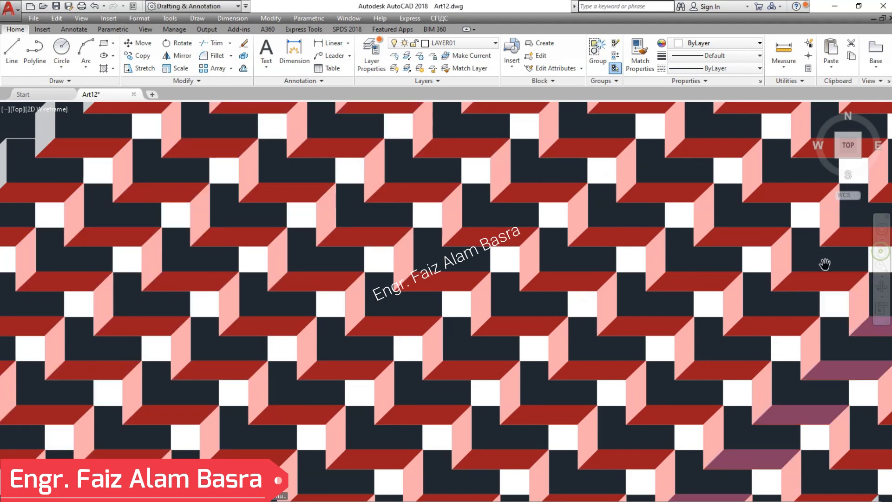
mouse_move(824, 260)
left_mouse_down()
mouse_move(752, 266)
mouse_move(740, 240)
left_mouse_up()
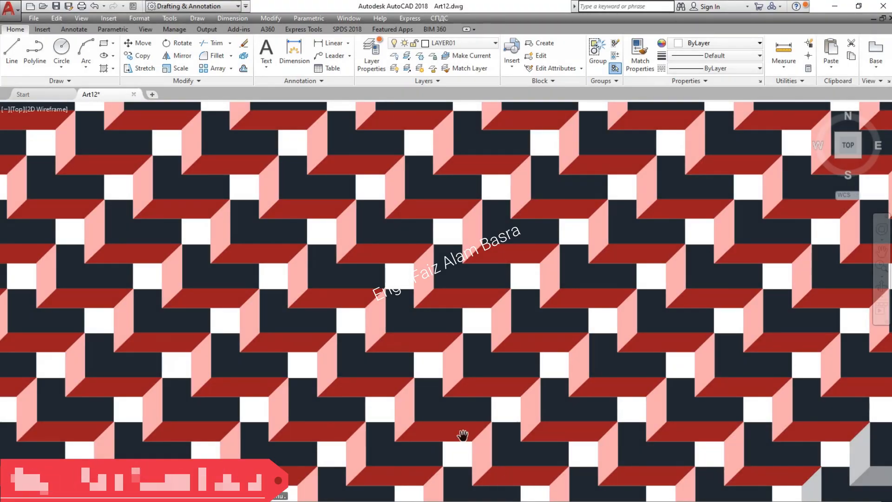
scroll(310, 302, "down", 5)
scroll(438, 344, "down", 2)
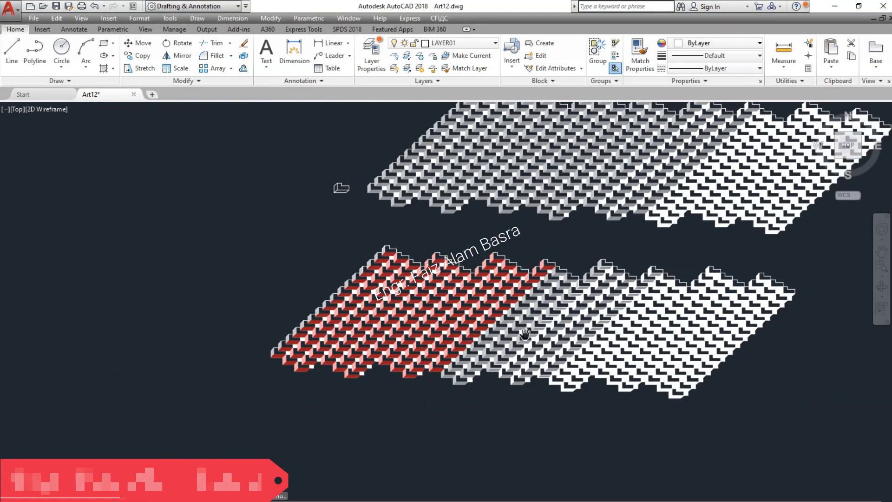
left_click_drag(547, 330, 443, 320)
left_click_drag(510, 307, 537, 307)
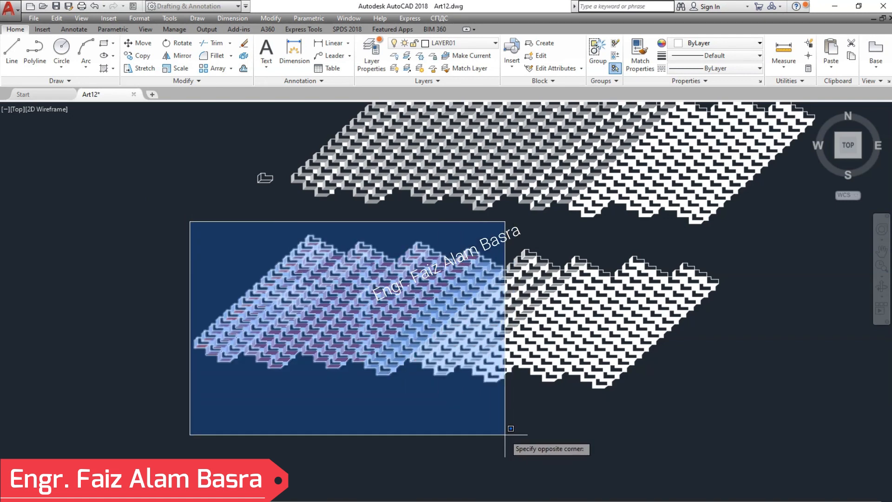
left_click(511, 428)
type("m")
key("Return")
left_click(478, 424)
scroll(513, 418, "down", 2)
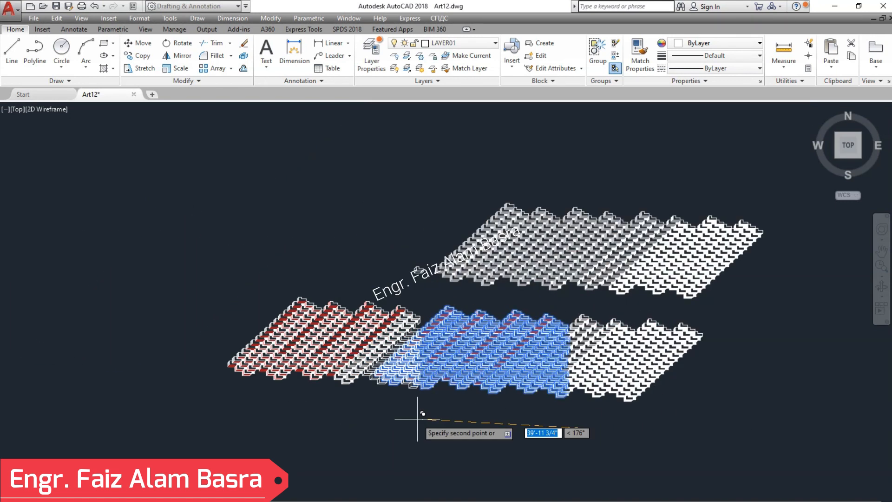
left_click(350, 418)
Step: Fill the empty L-shaped front faces of the leftmost row in the red pattern with a solid white hatch
scroll(114, 205, "up", 8)
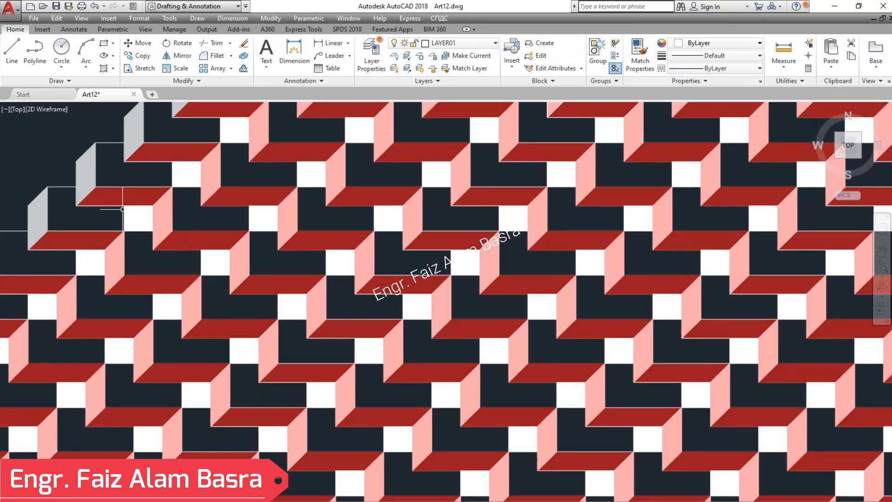
scroll(114, 205, "down", 3)
scroll(53, 383, "up", 4)
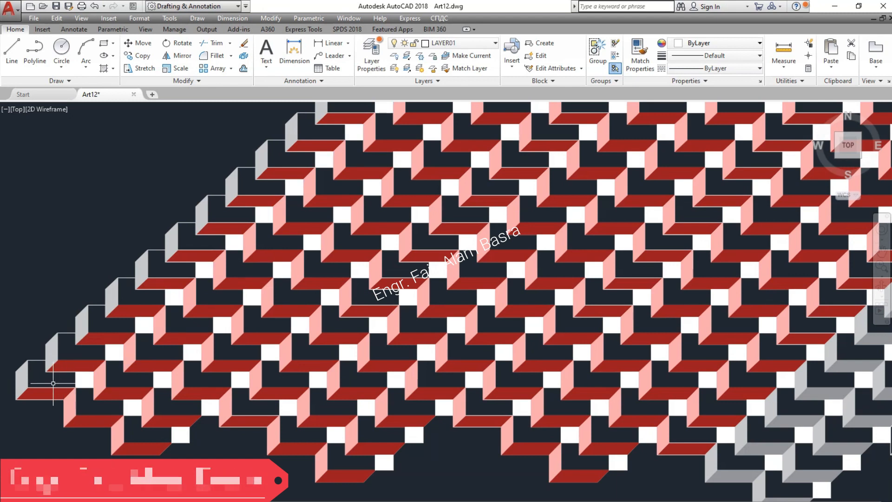
scroll(53, 383, "up", 2)
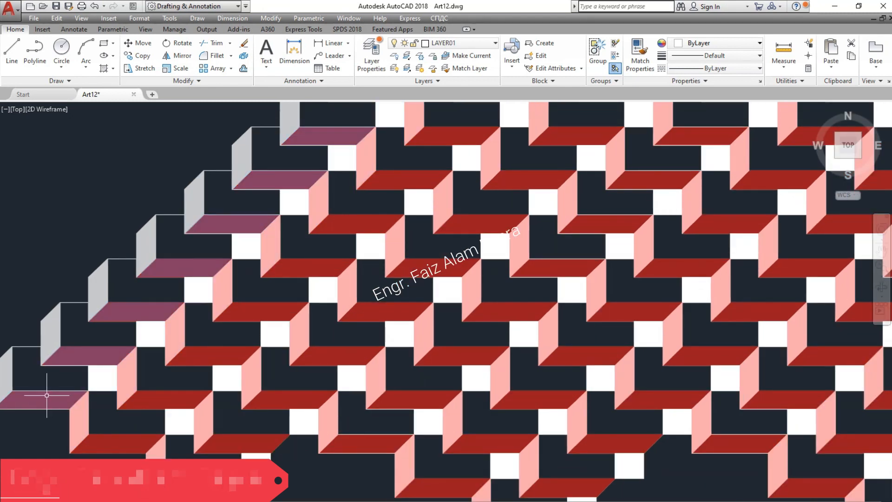
scroll(43, 391, "down", 2)
left_click(103, 68)
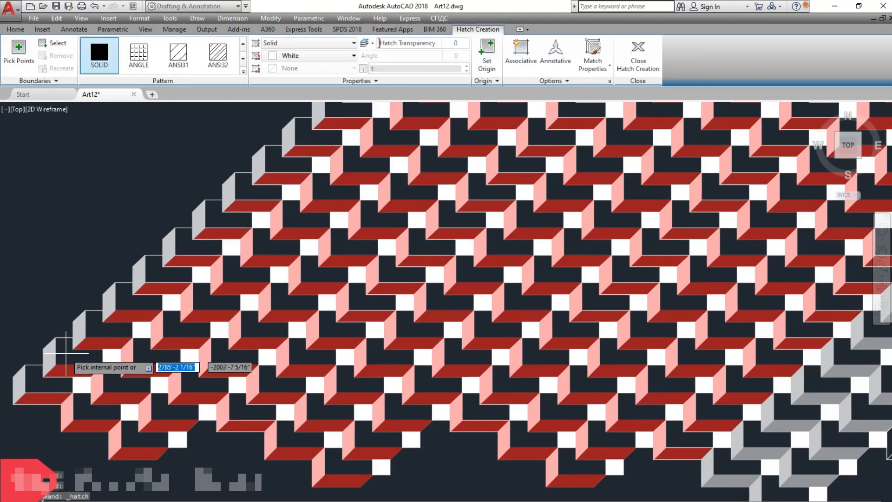
left_click(49, 379)
left_click(90, 343)
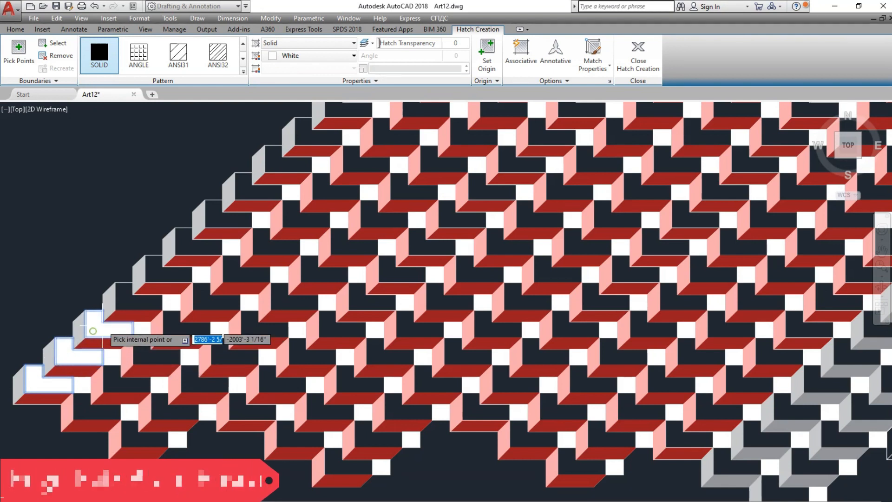
left_click(120, 317)
left_click(148, 289)
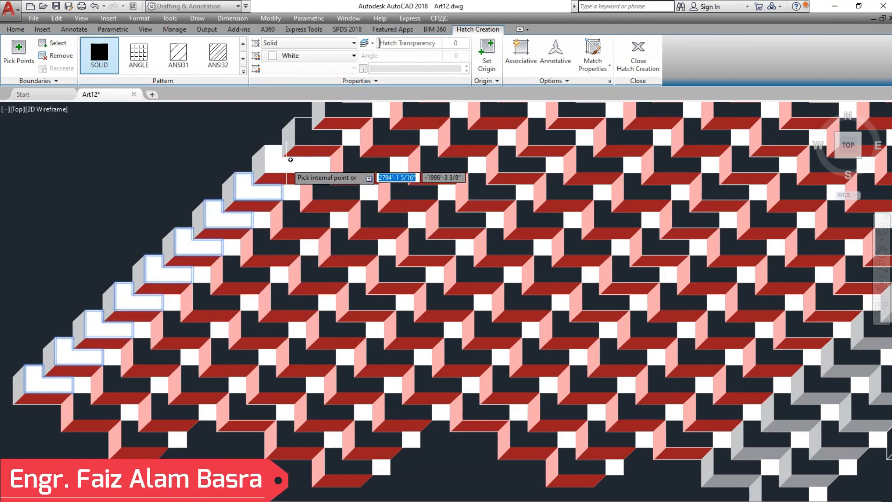
left_click(281, 157)
scroll(293, 168, "down", 3)
scroll(280, 202, "up", 5)
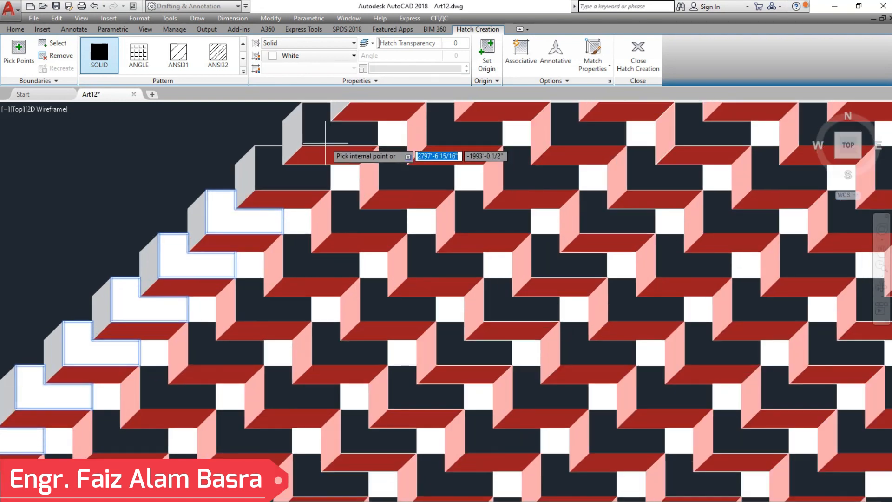
scroll(318, 137, "down", 5)
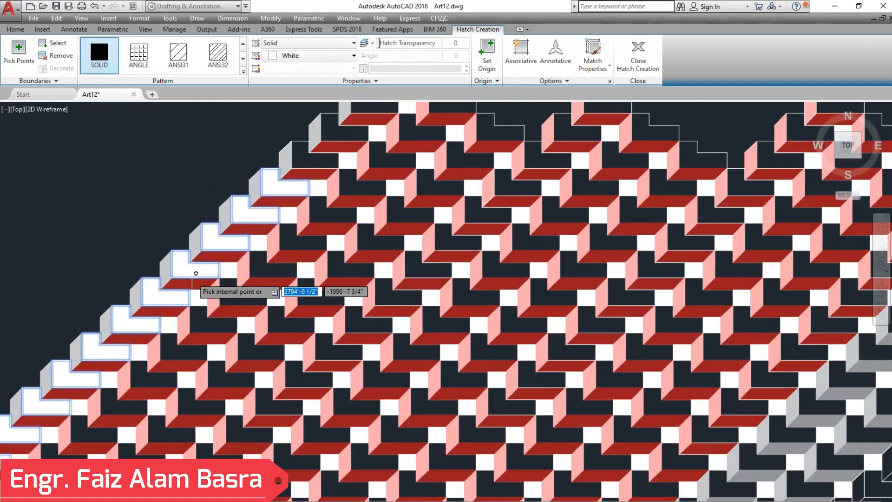
scroll(267, 216, "up", 4)
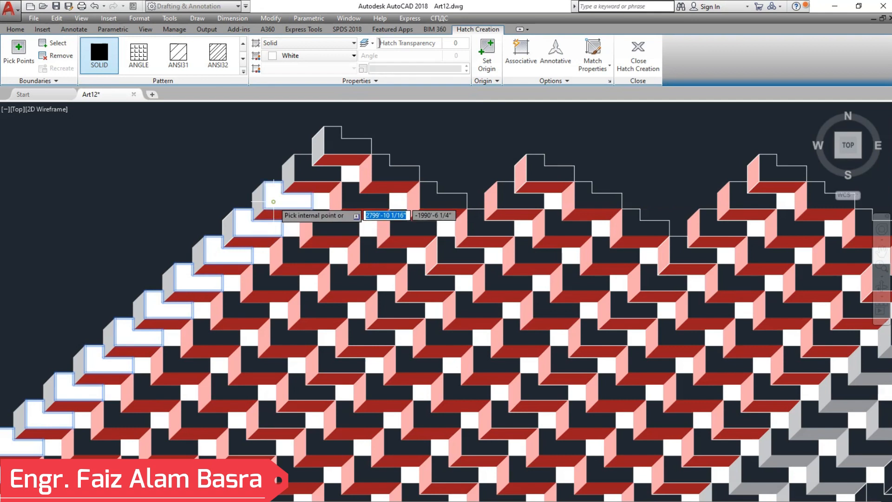
left_click(325, 169)
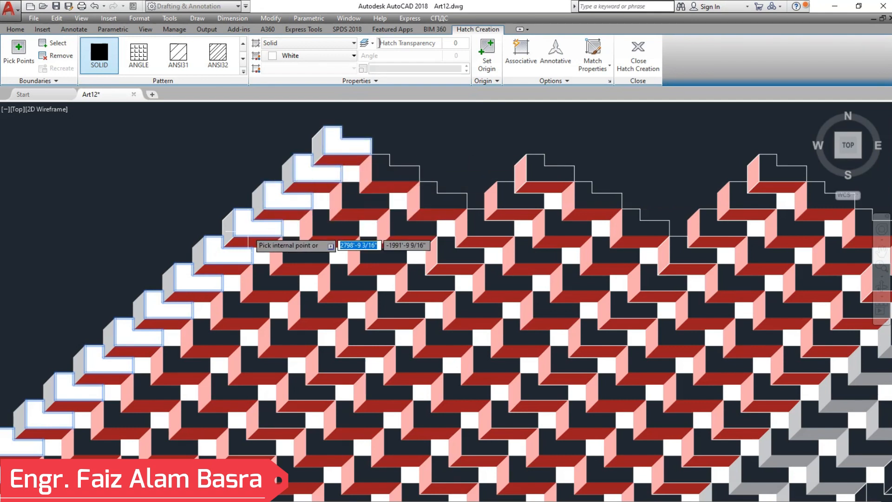
key("Return")
Step: Match the light pink hatch onto the remaining grey side faces of the leftmost row
left_click(294, 251)
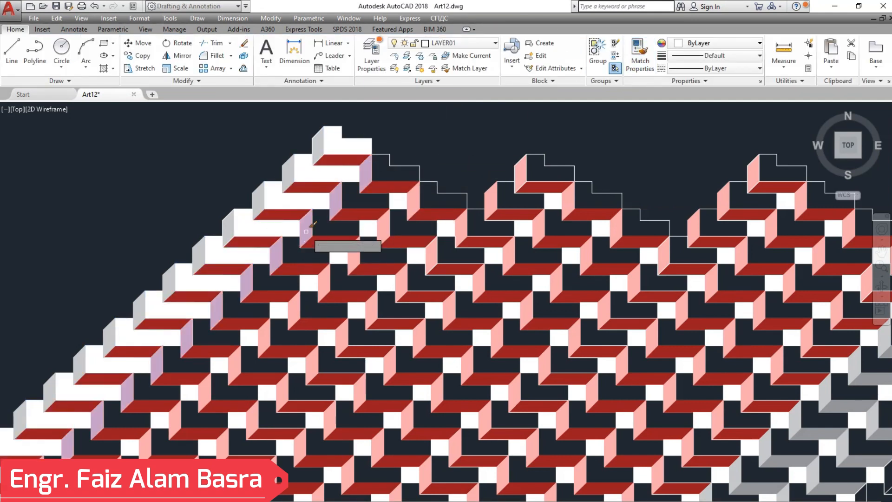
left_click(256, 195)
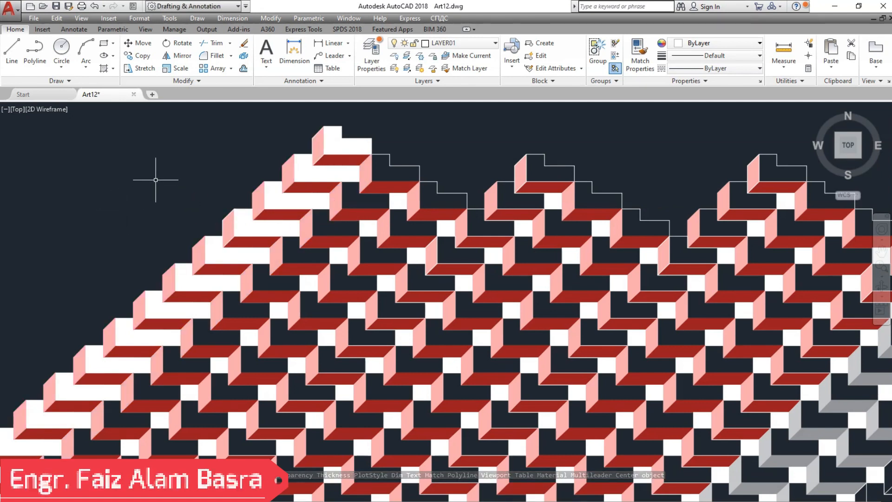
Step: Copy the leftmost row's white L-shaped front-face hatch into the empty front faces of the neighbouring red rows, one row after another
left_click(179, 67)
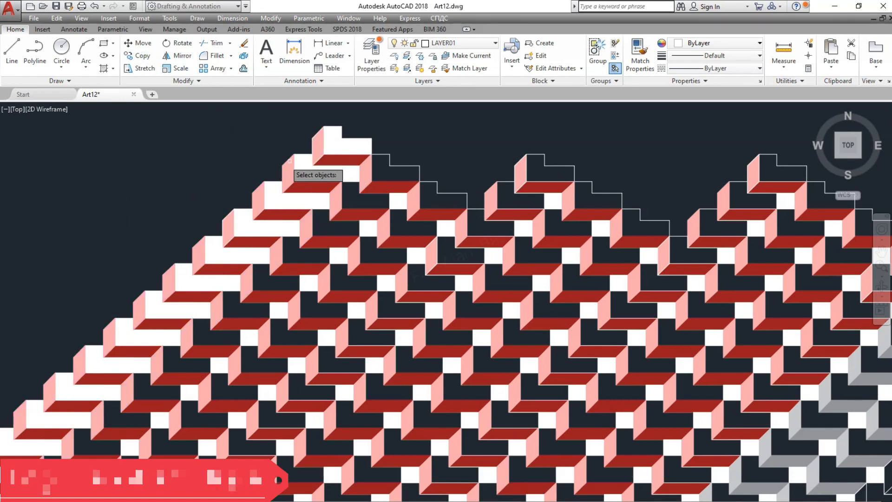
left_click(324, 172)
key("Return")
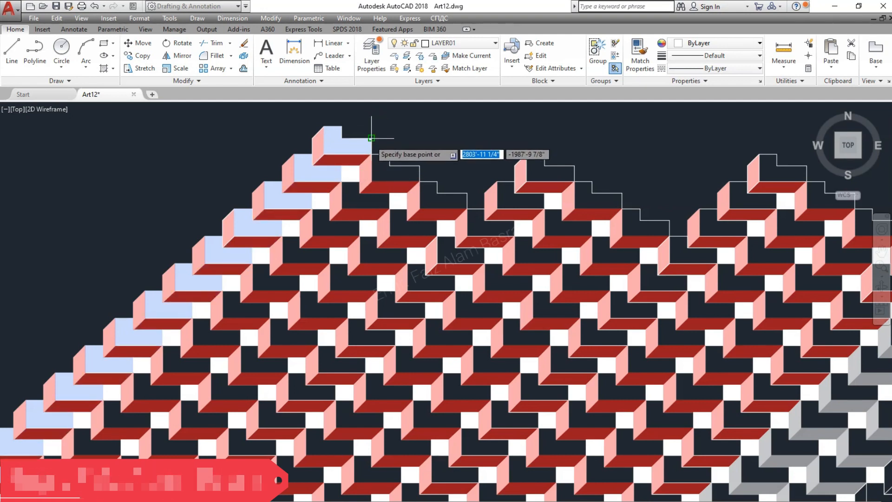
left_click(370, 140)
left_click(420, 166)
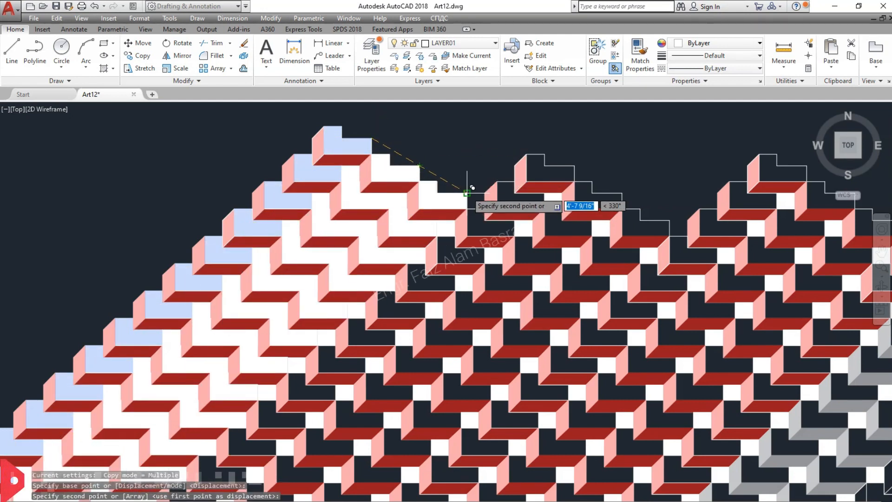
left_click(513, 221)
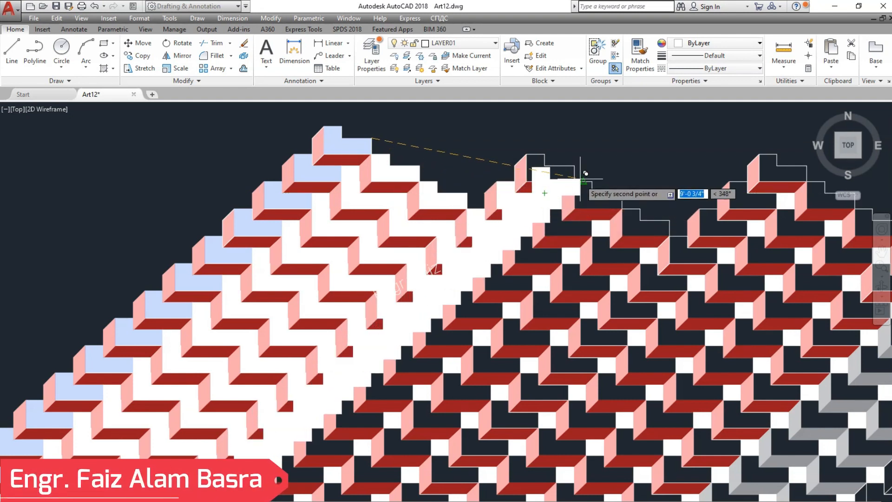
scroll(172, 236, "down", 2)
scroll(465, 221, "up", 3)
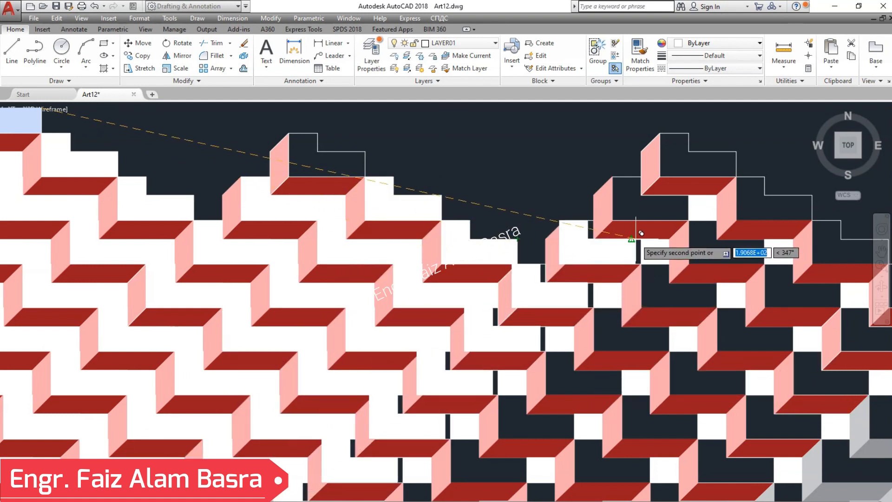
left_click(736, 151)
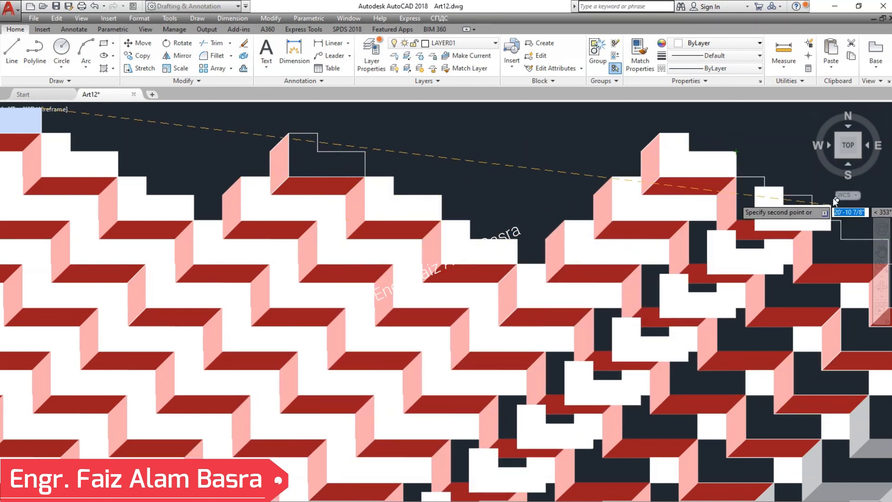
Step: Place further copies of the white front-face hatch in the last red rows and the first grey row
scroll(51, 210, "down", 2)
scroll(590, 189, "up", 2)
scroll(616, 188, "up", 2)
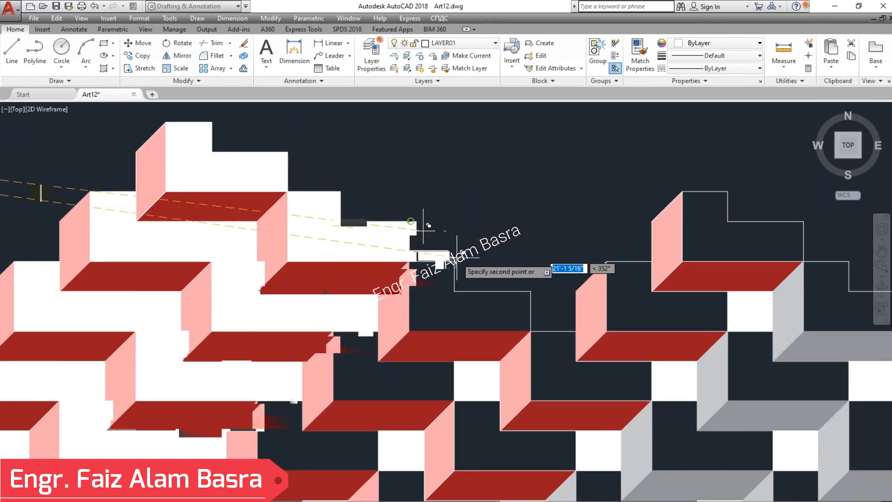
left_click(530, 292)
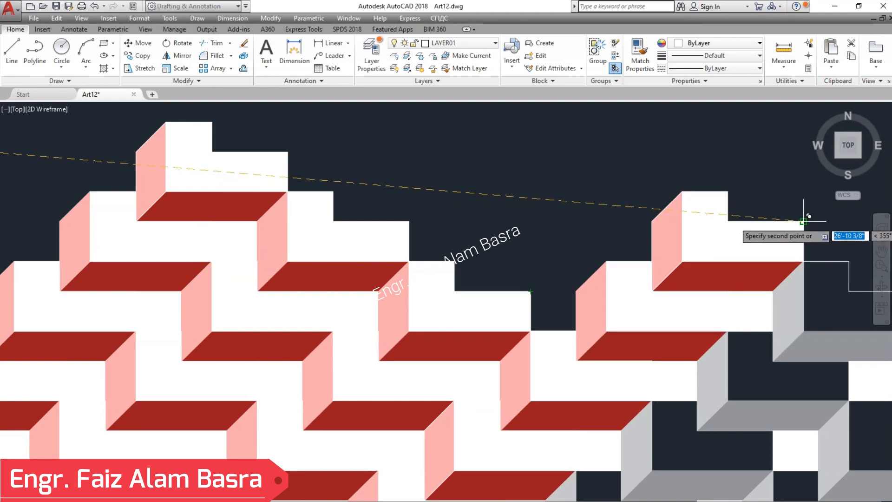
scroll(297, 197, "down", 3)
scroll(599, 241, "up", 3)
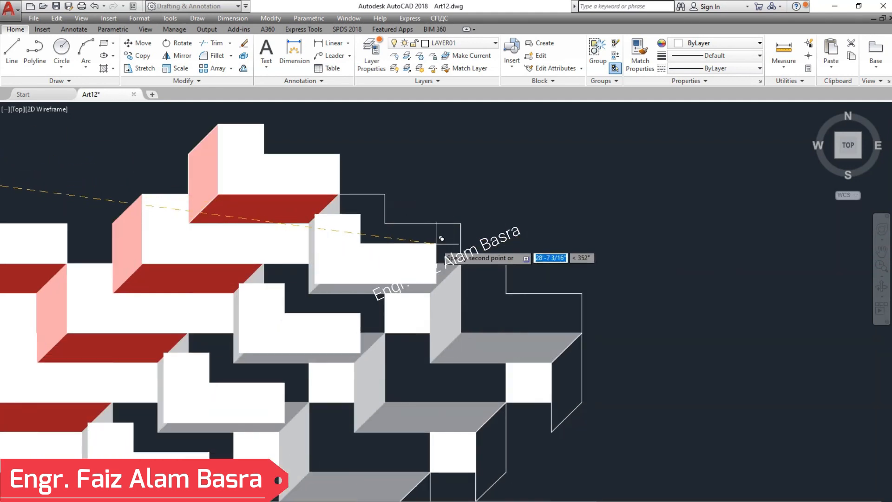
left_click(460, 224)
key("Escape")
scroll(647, 233, "down", 4)
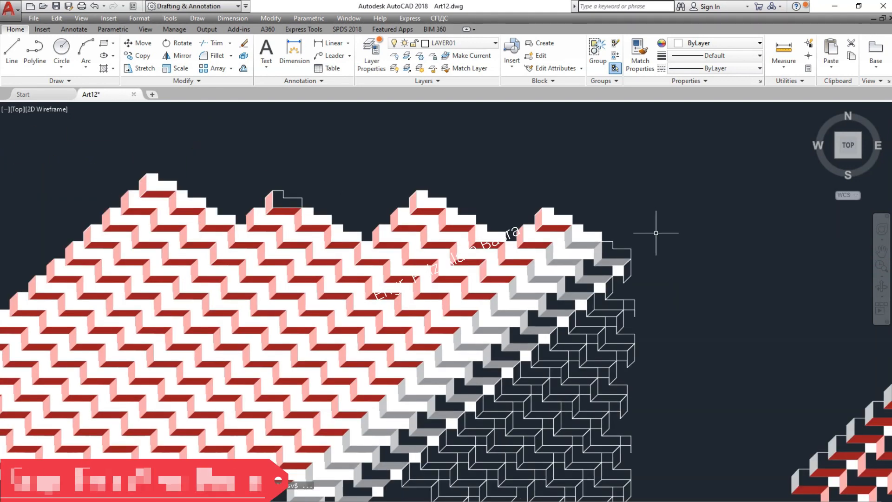
Step: Change one diagonal row of small white square hatches in the red pattern to black
scroll(36, 346, "down", 2)
scroll(37, 343, "up", 6)
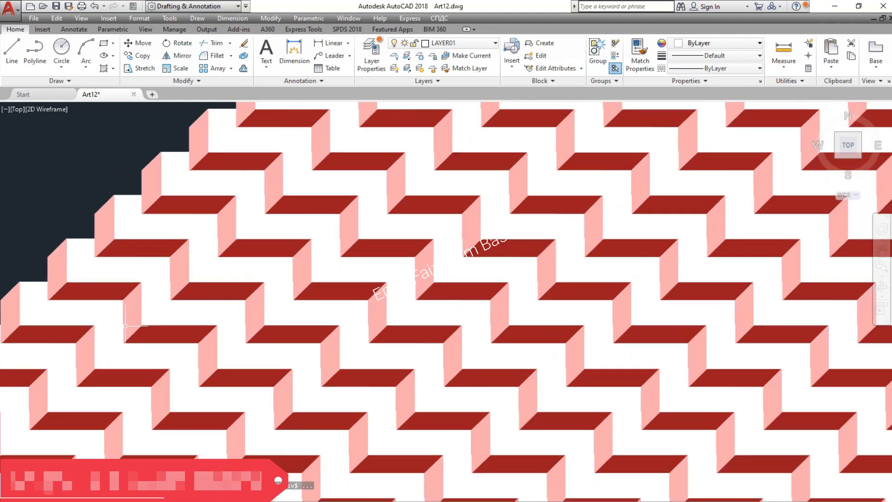
scroll(49, 346, "down", 3)
scroll(361, 361, "up", 3)
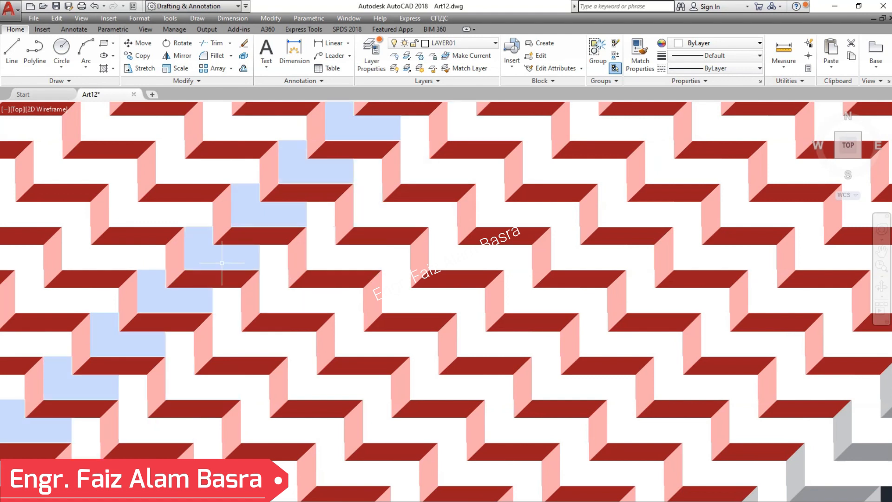
left_click(330, 225)
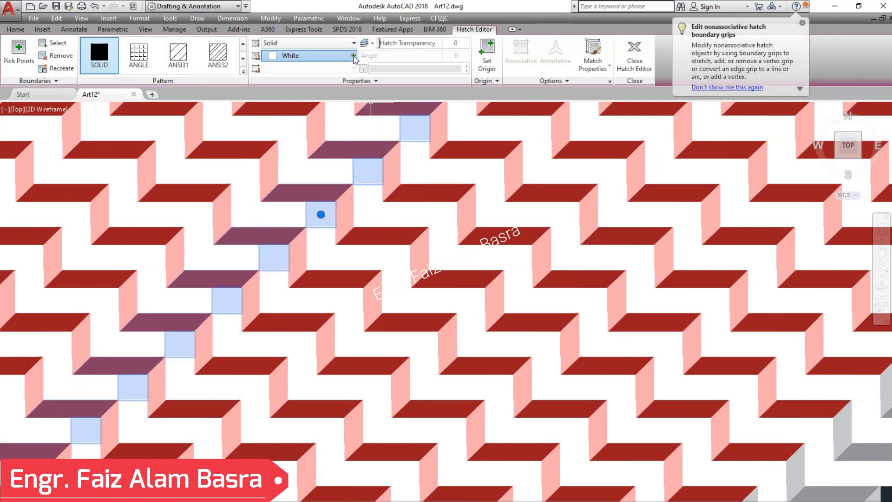
left_click(315, 55)
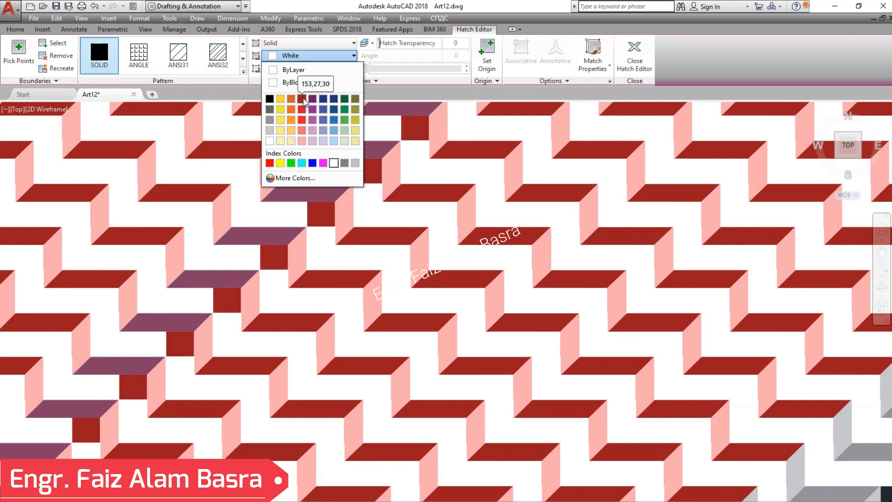
left_click(269, 99)
left_click(636, 53)
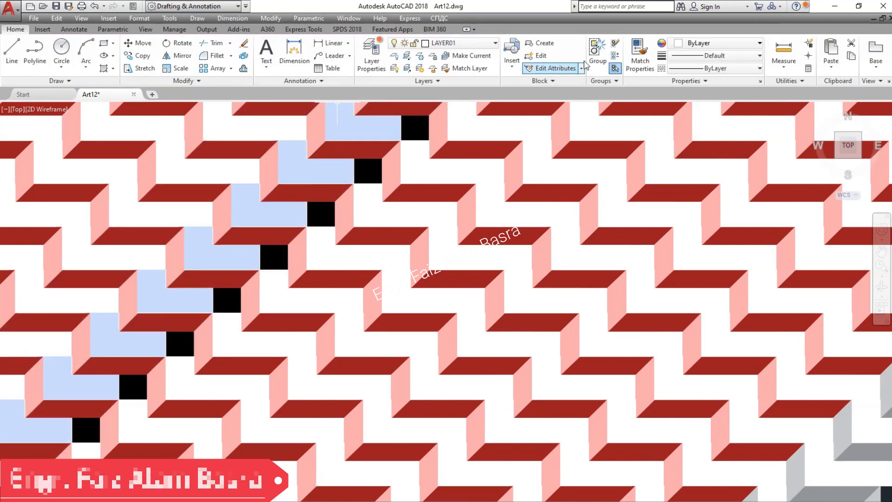
Step: Match the black square hatch onto the small white squares of the other rows in the red pattern
left_click(644, 42)
left_click(321, 212)
left_click(246, 174)
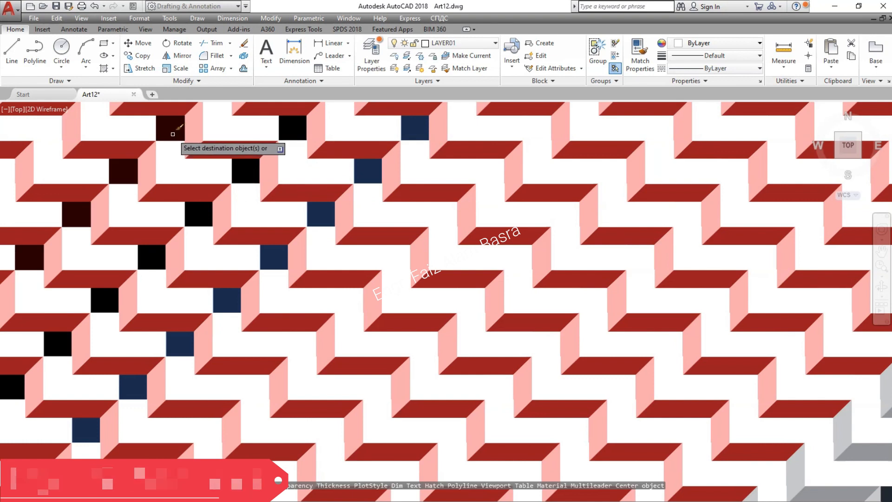
left_click(173, 134)
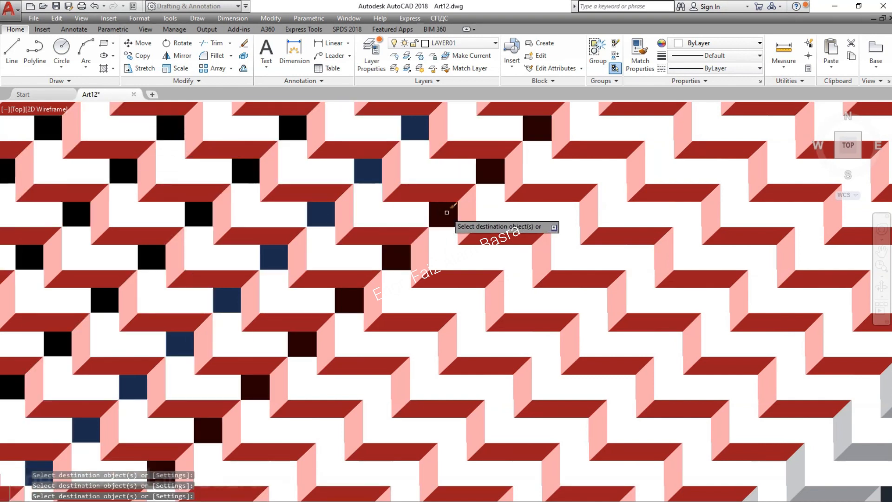
left_click(446, 212)
left_click(567, 215)
left_click(687, 208)
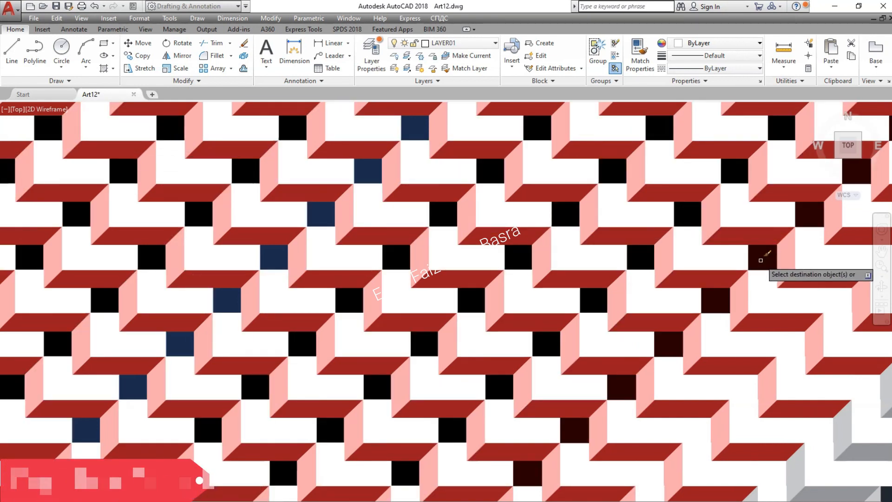
left_click(761, 260)
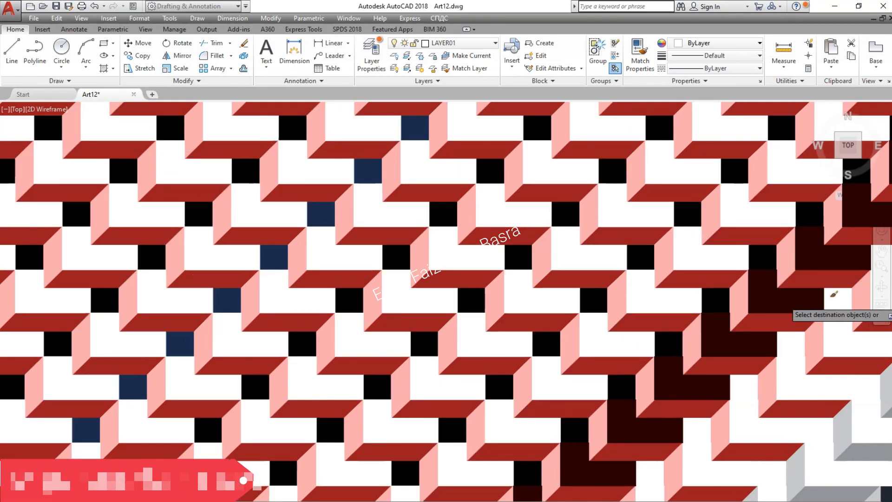
left_click(869, 384)
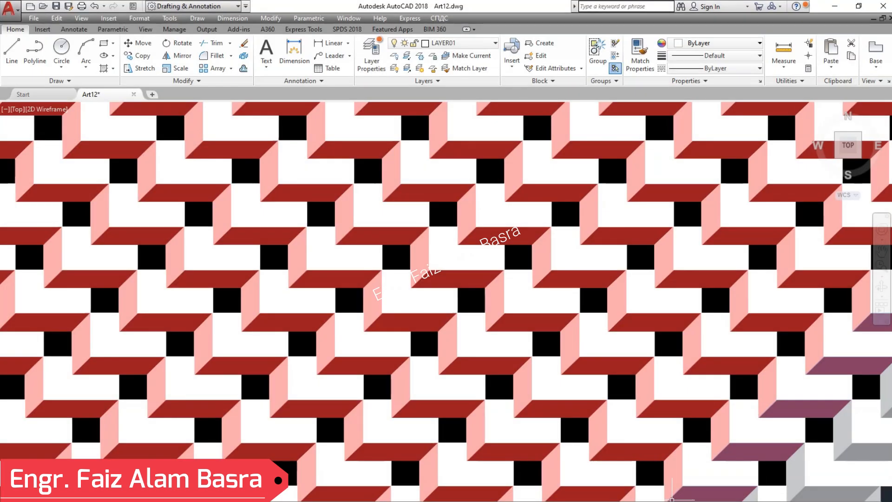
scroll(270, 347, "down", 6)
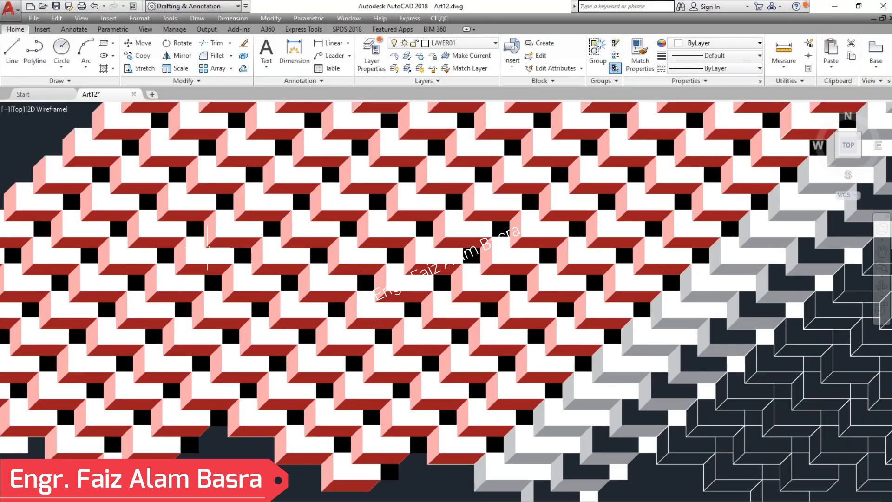
Step: Copy the whole pattern with black squares about 20'-3" upward, just above the original
scroll(416, 295, "down", 2)
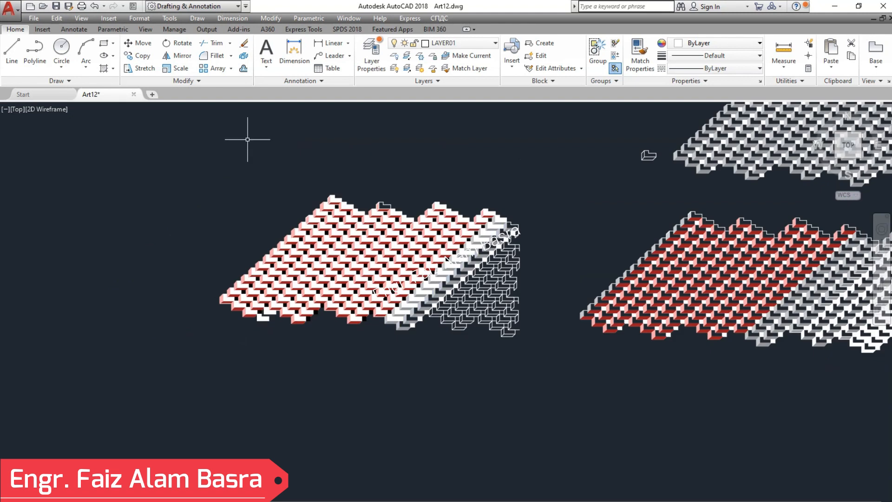
left_click(163, 148)
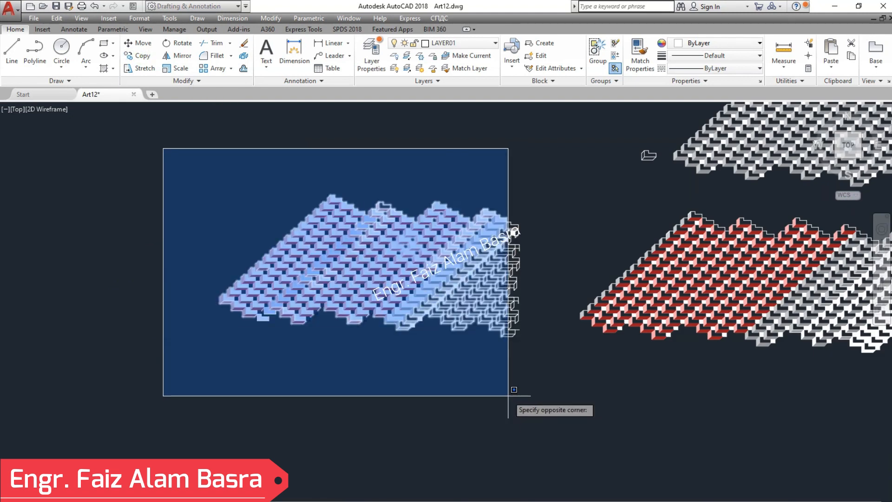
left_click(523, 394)
key("Return")
left_click(539, 399)
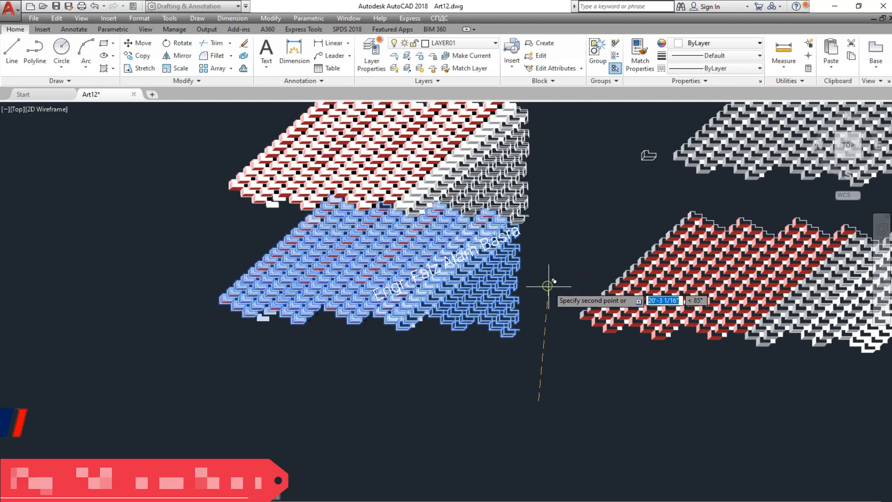
left_click(547, 287)
Step: Recolor one row of dark red slanted faces in the new copy with a muted reddish-brown index color
scroll(468, 388, "down", 2)
scroll(397, 237, "up", 10)
scroll(285, 225, "down", 2)
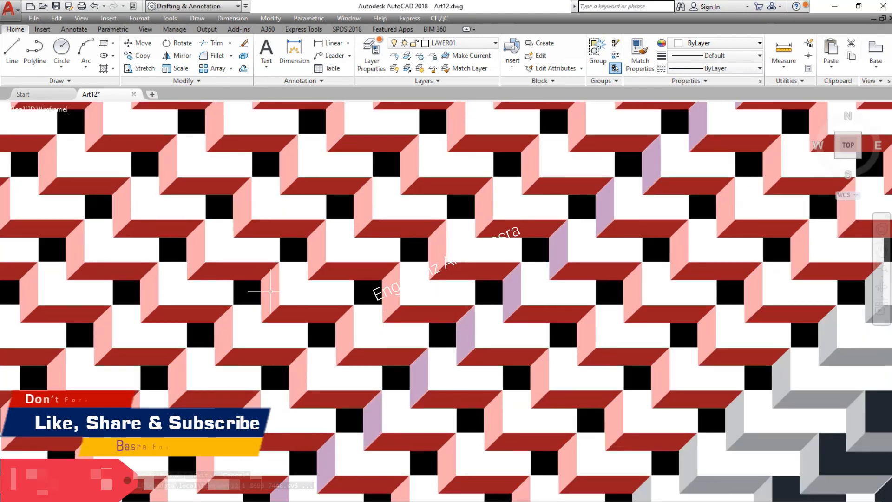
scroll(87, 227, "up", 3)
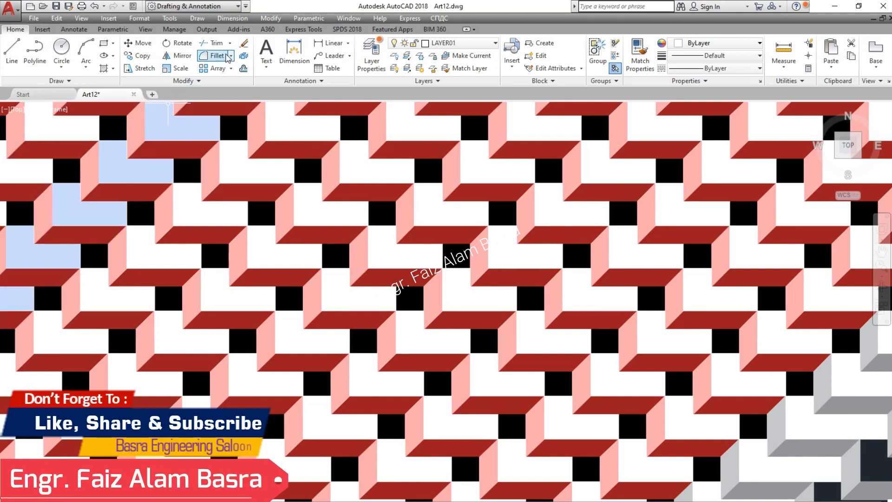
left_click(249, 193)
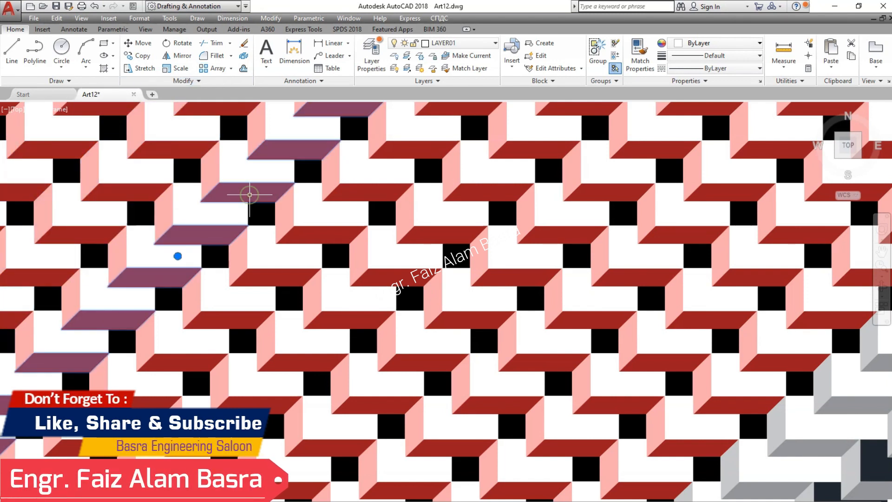
left_click(351, 56)
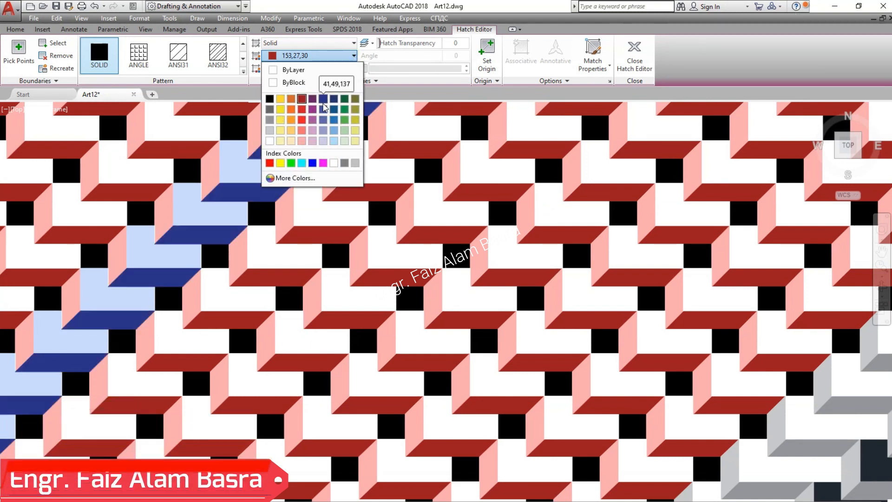
left_click(299, 178)
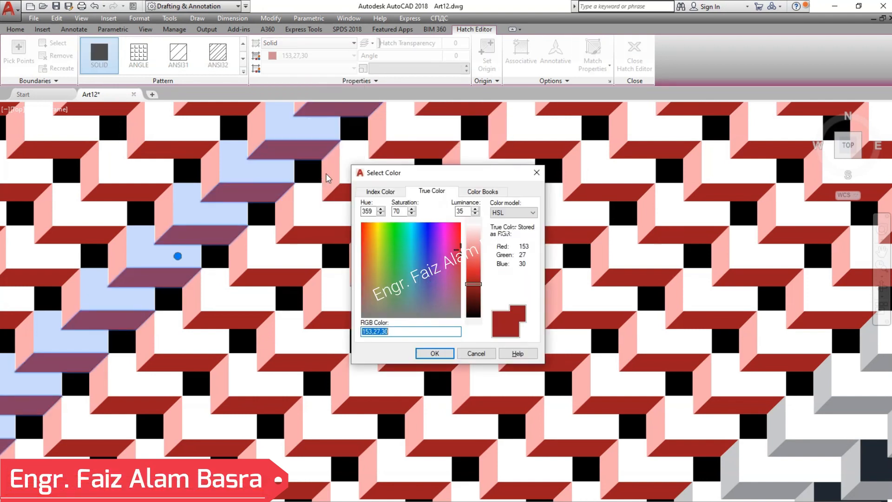
left_click(380, 192)
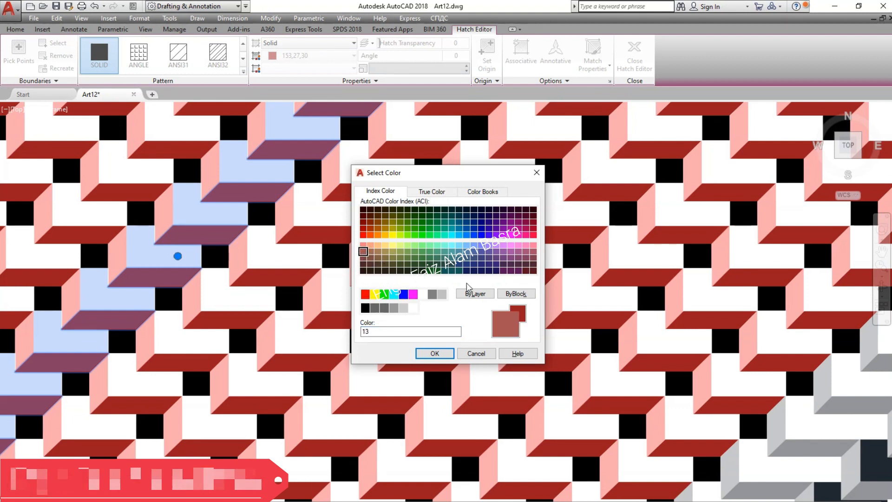
left_click(371, 257)
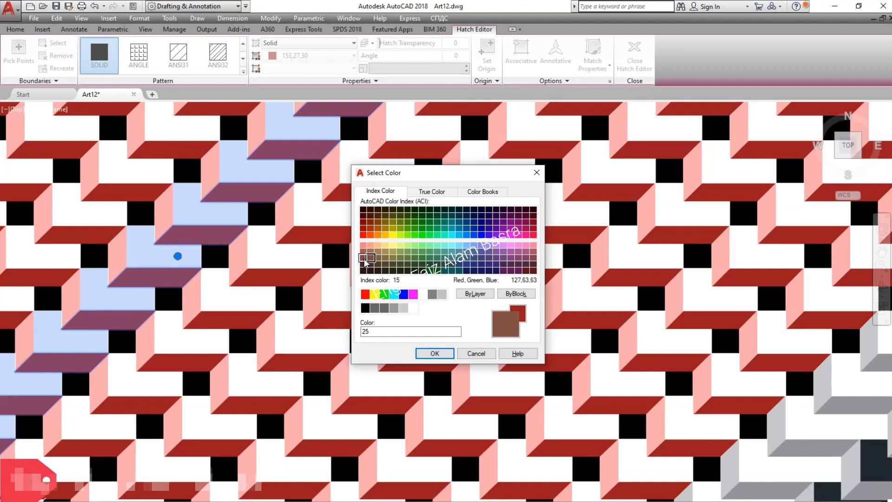
left_click(434, 353)
key("Return")
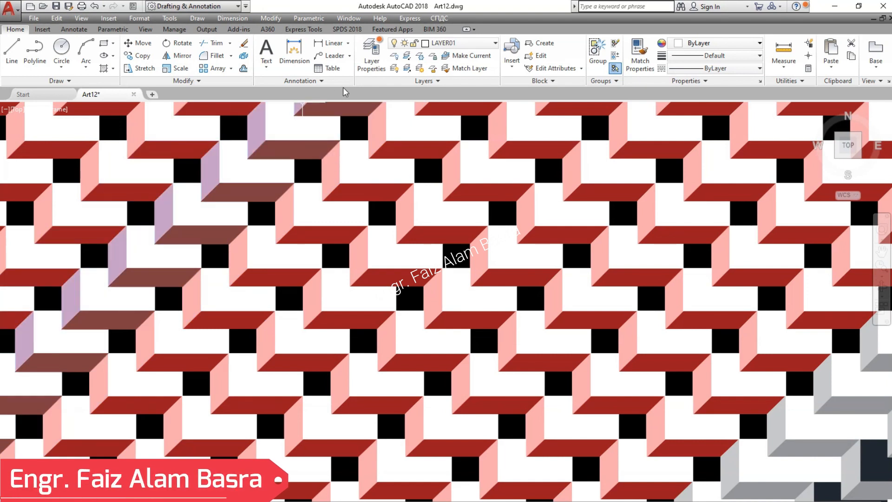
Step: Match the reddish-brown slanted-face hatch onto the remaining dark red slanted faces of the upper pattern copy
left_click(638, 47)
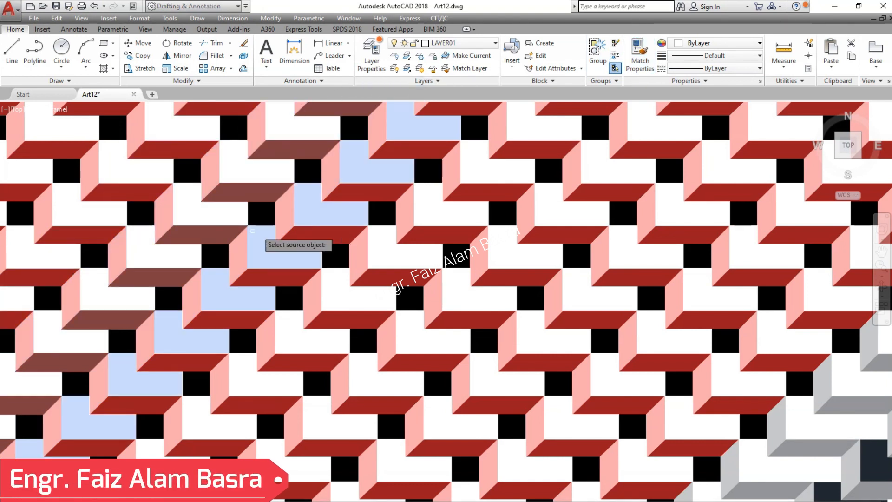
left_click(205, 235)
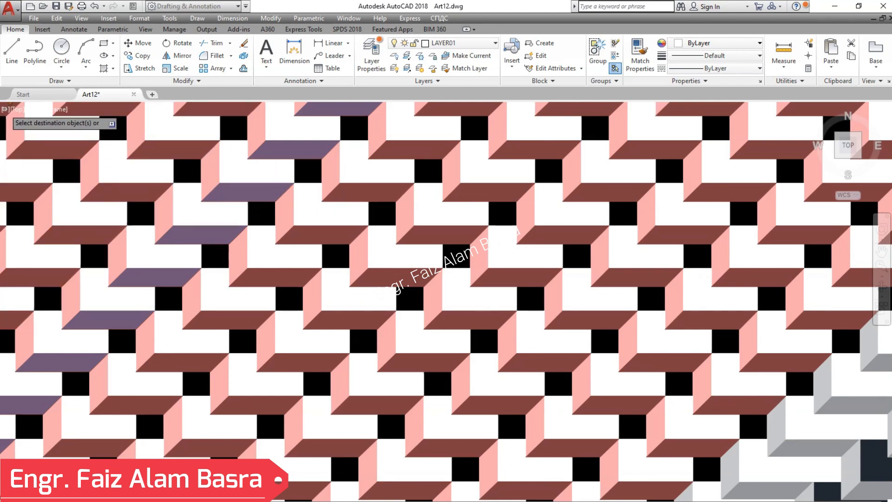
scroll(23, 148, "down", 3)
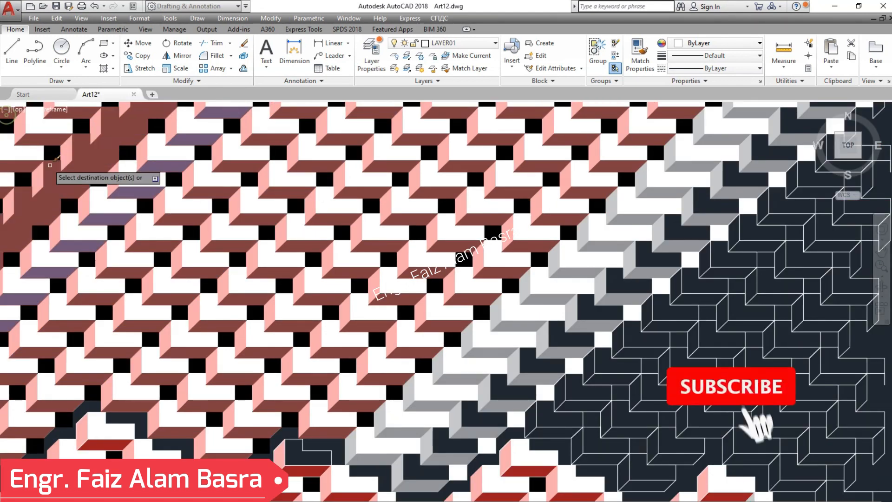
scroll(115, 232, "down", 2)
scroll(139, 223, "up", 4)
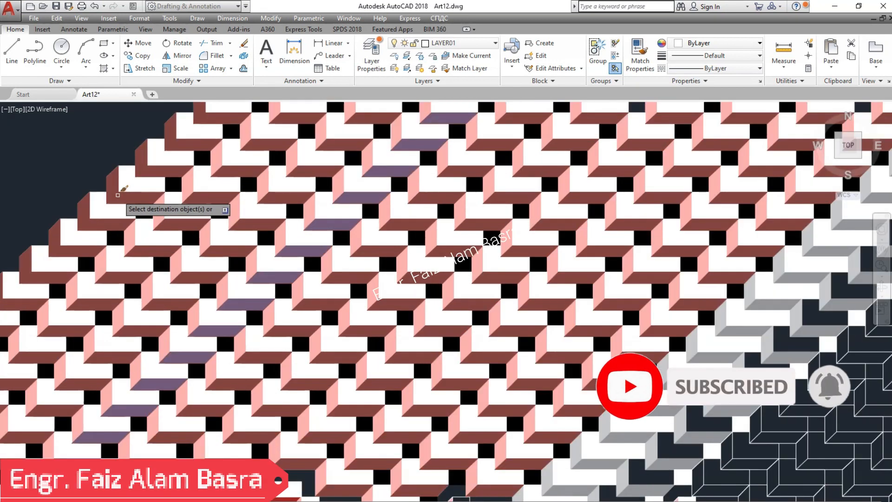
scroll(280, 196, "up", 2)
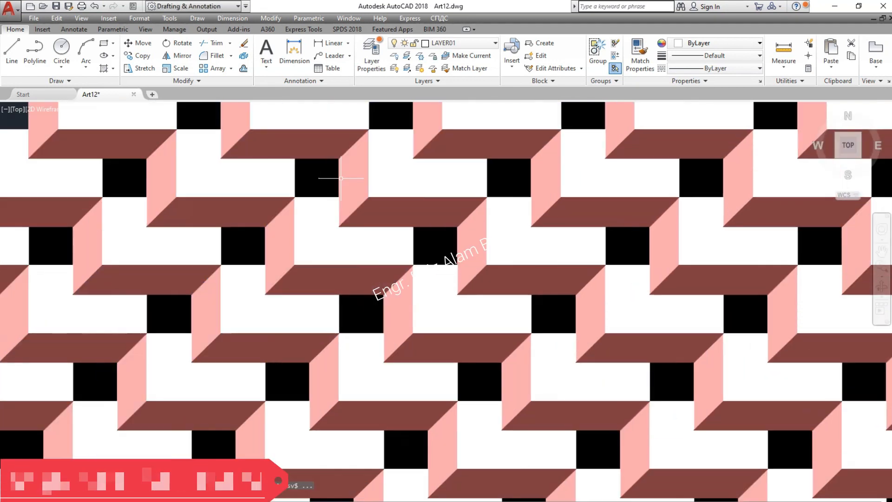
Step: Recolor one diagonal row of pink side faces in the reddish-brown copy with index color 247
left_click(348, 176)
left_click(354, 56)
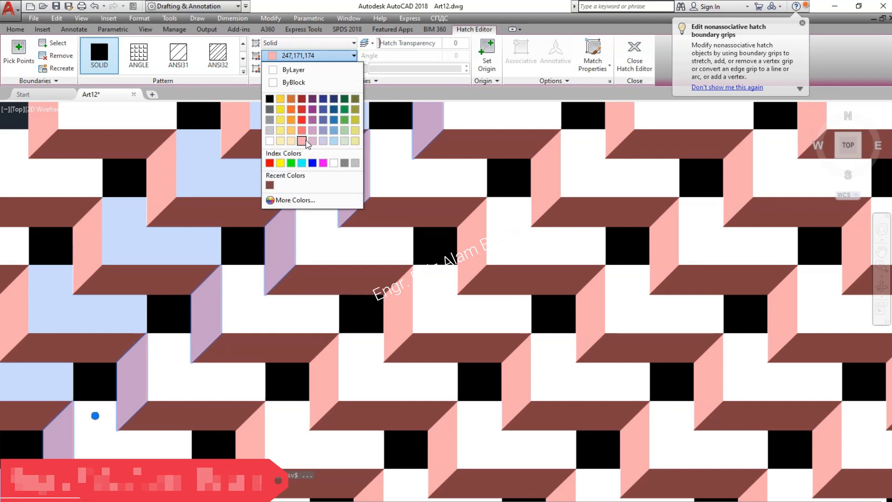
left_click(284, 200)
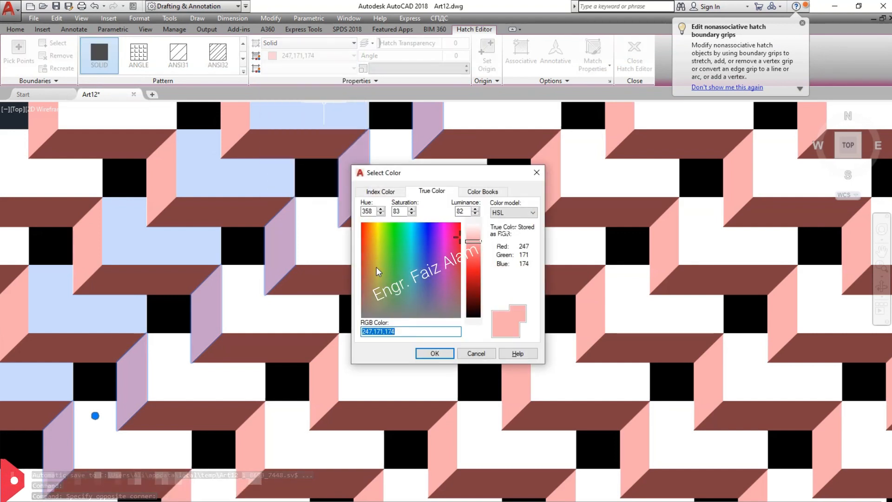
left_click(380, 191)
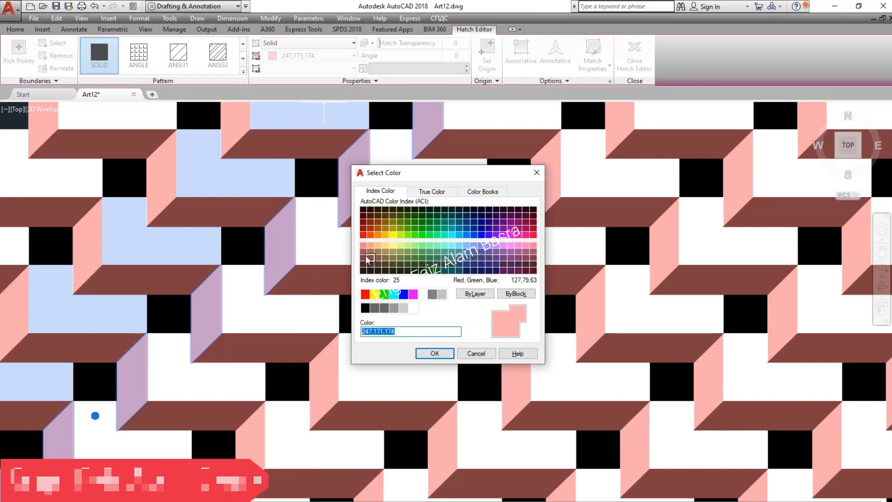
left_click(364, 252)
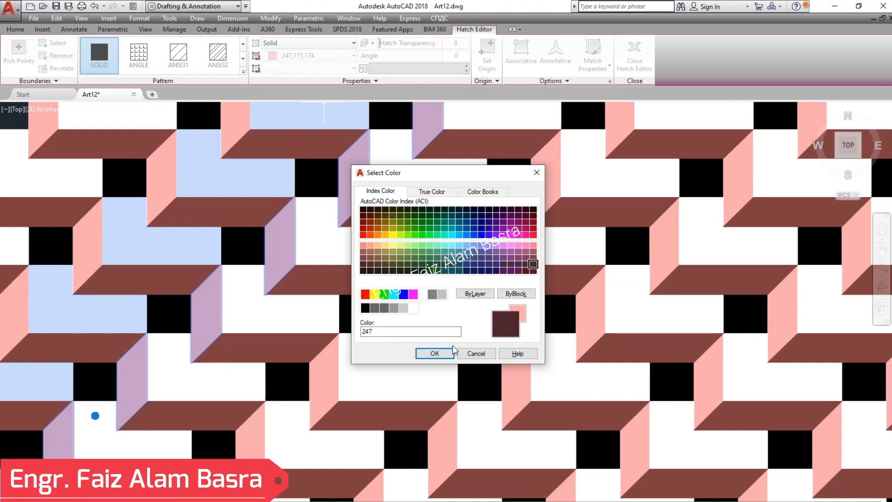
left_click(435, 353)
key("Escape")
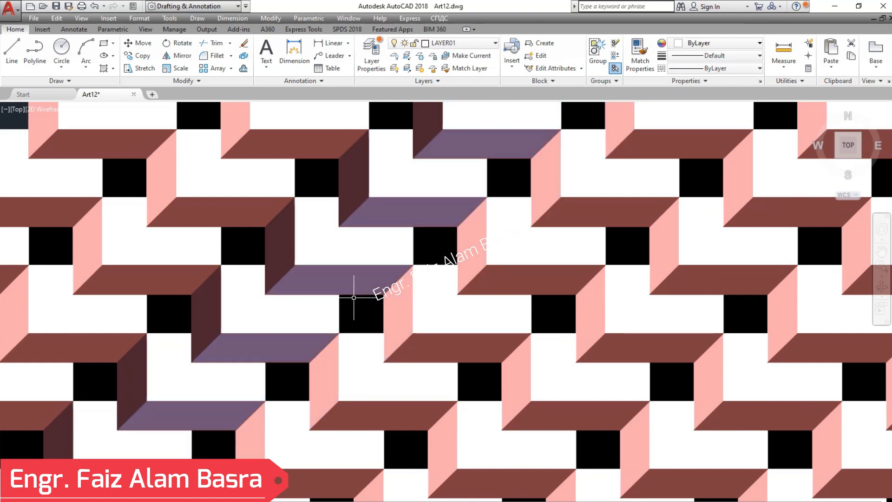
Step: Try index color 241 on the same row of side faces and settle on dark red index color 246
left_click(285, 233)
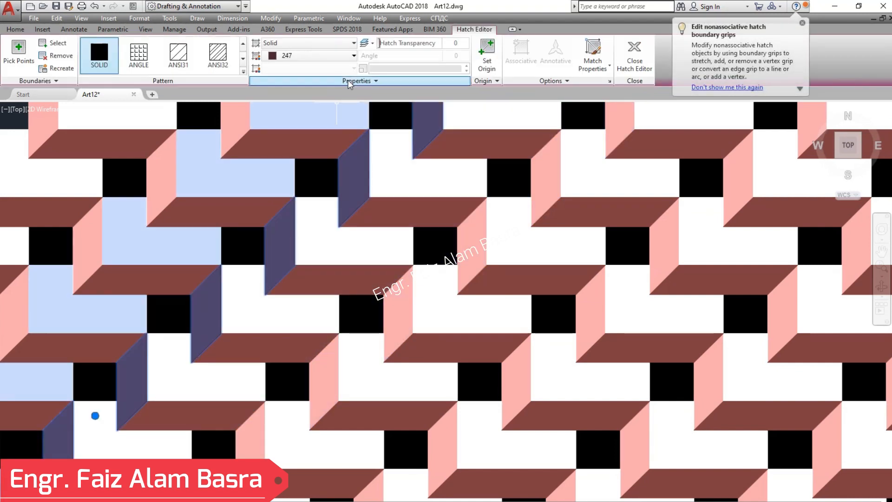
left_click(354, 55)
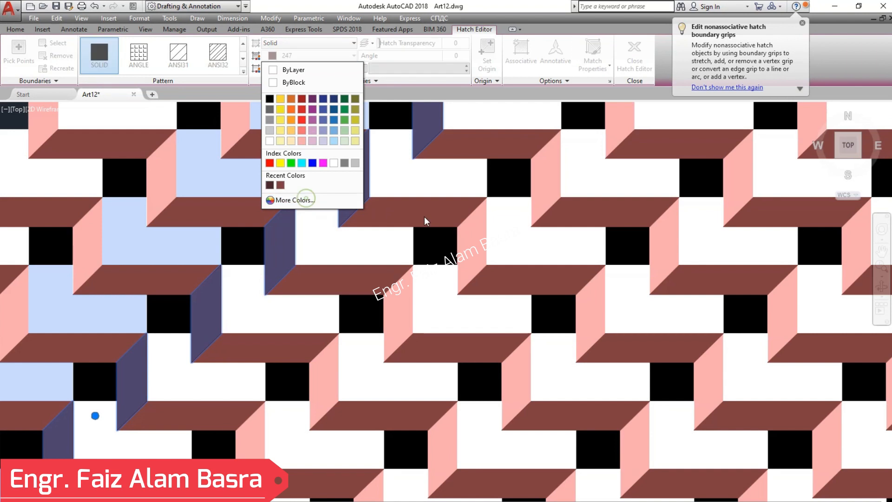
left_click(302, 200)
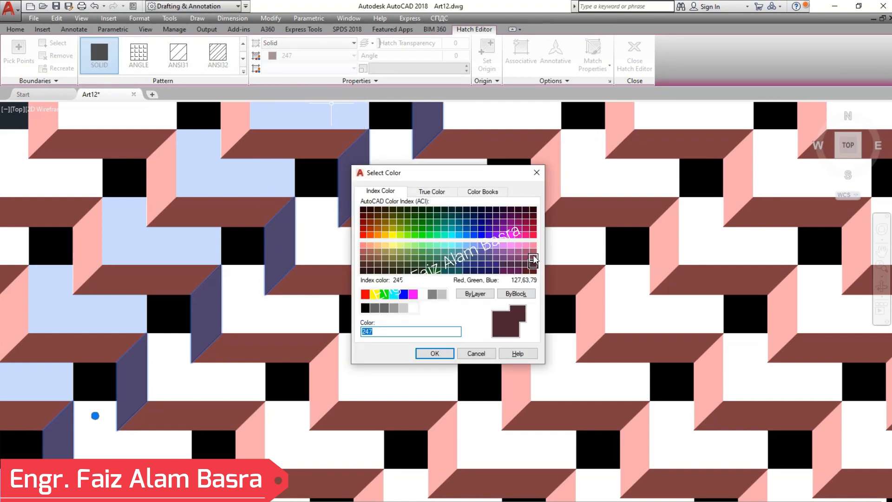
left_click(435, 353)
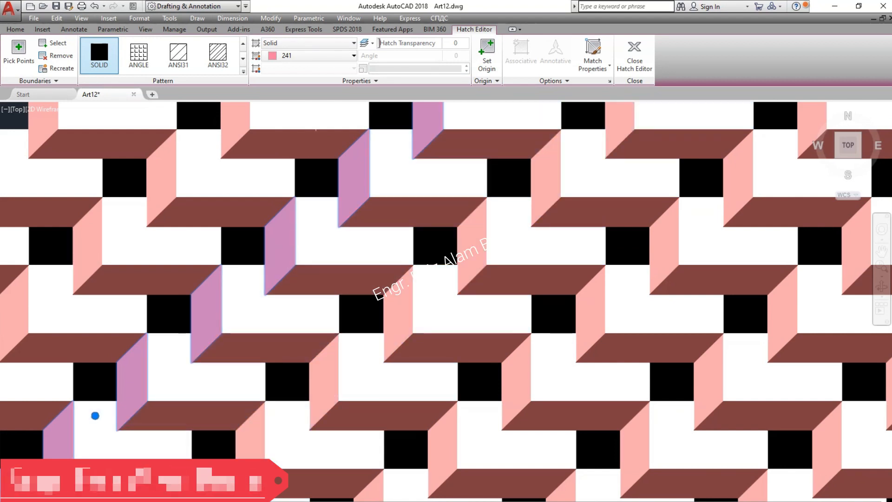
left_click(353, 55)
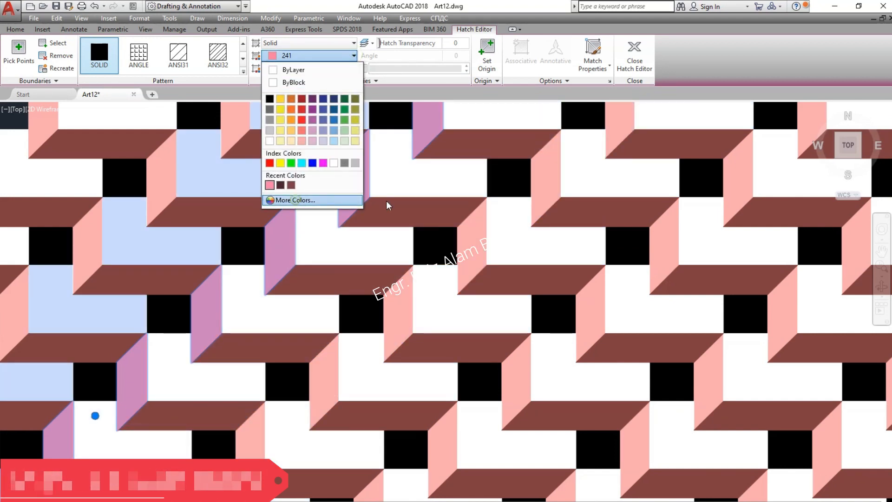
left_click(298, 200)
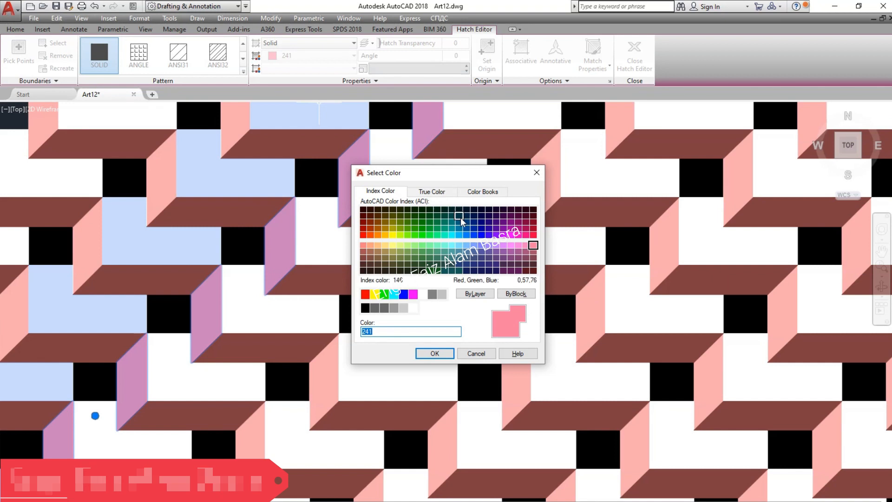
left_click(534, 219)
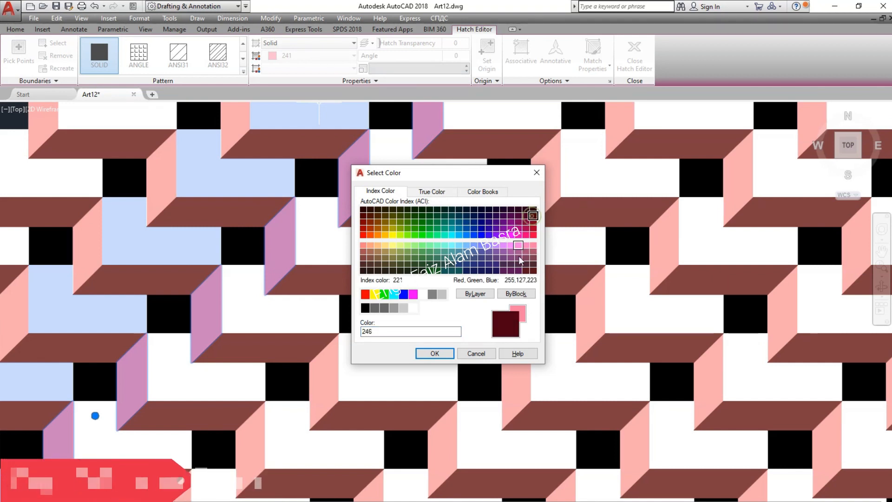
left_click(434, 353)
key("Escape")
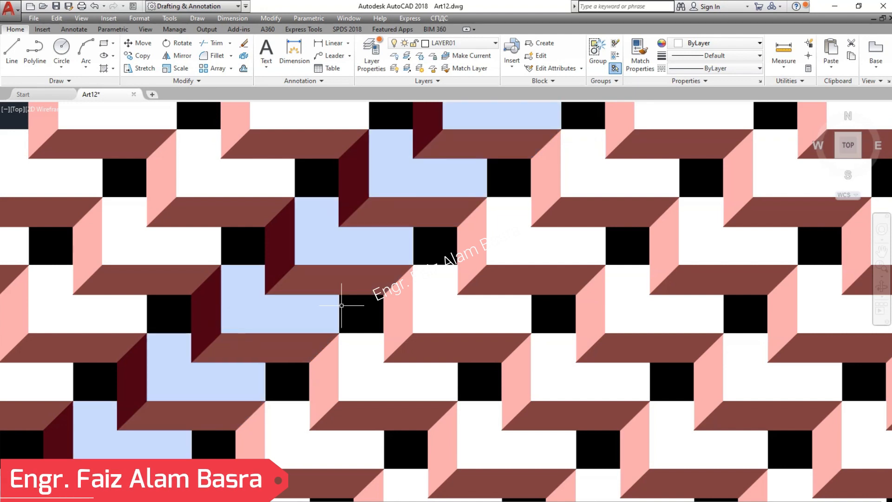
Step: Match the dark red side-face hatch onto the pink side faces of the other rows
left_click(640, 51)
left_click(342, 183)
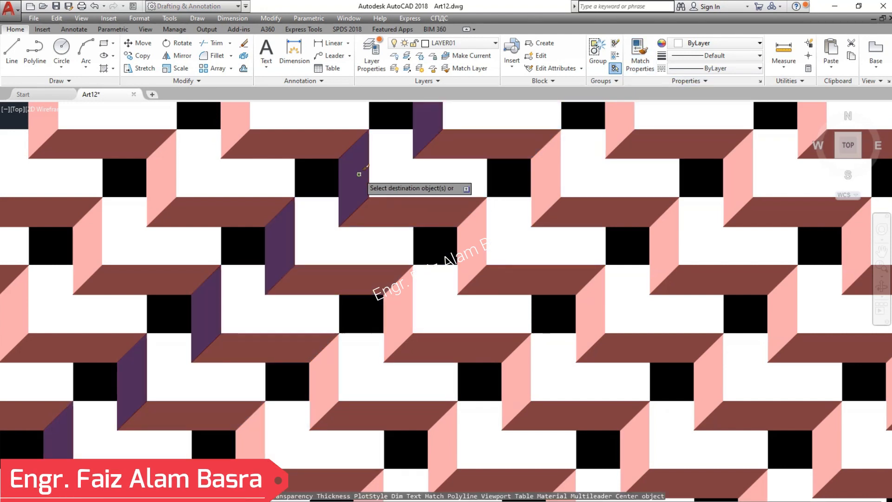
left_click(39, 129)
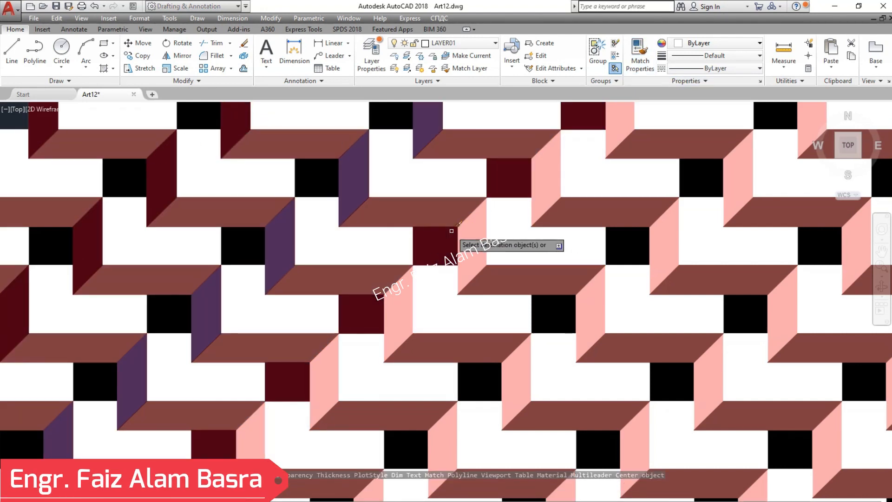
left_click(463, 240)
left_click(584, 315)
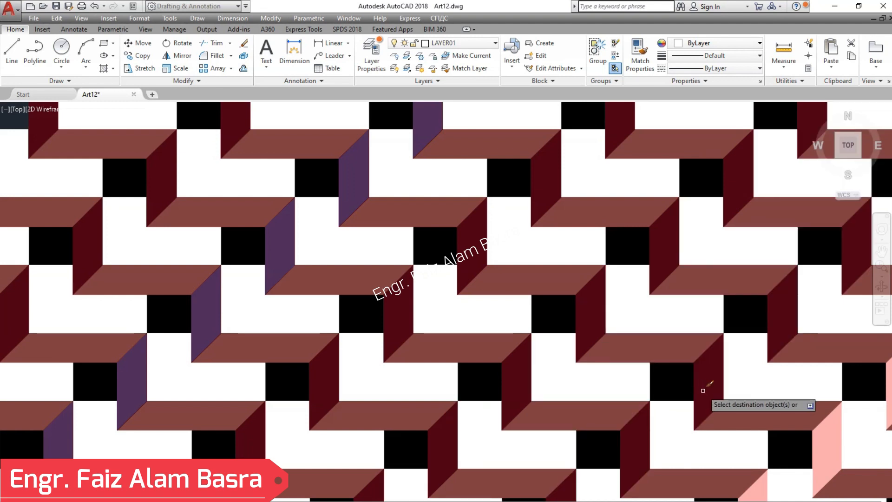
left_click(717, 408)
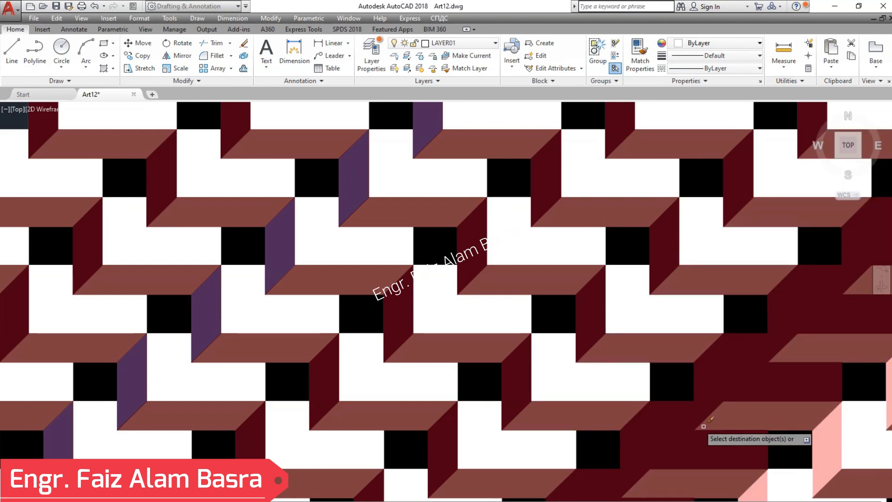
left_click(828, 453)
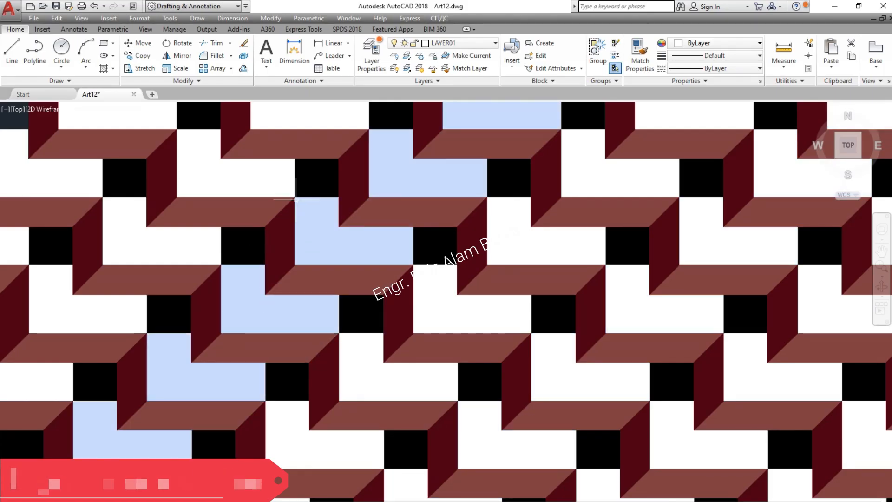
Step: Change the hatch pattern of one diagonal row of black squares from solid to STARS
left_click(313, 173)
scroll(155, 62, "down", 4)
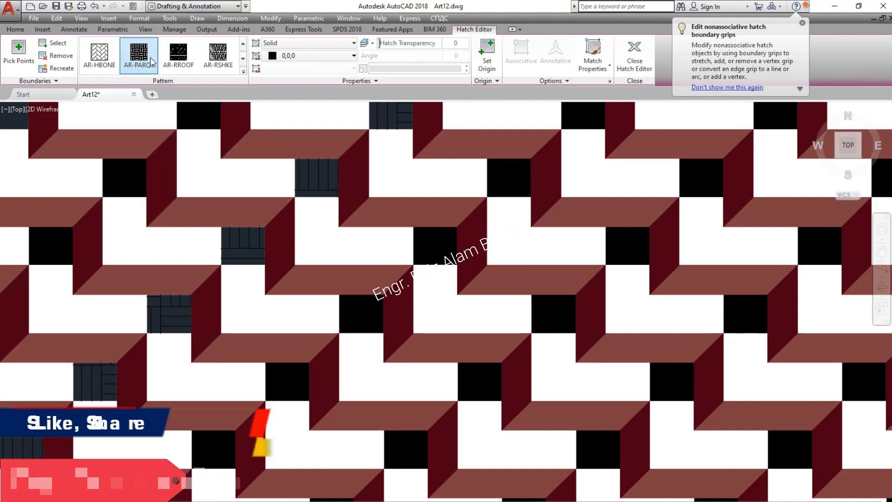
scroll(102, 57, "down", 2)
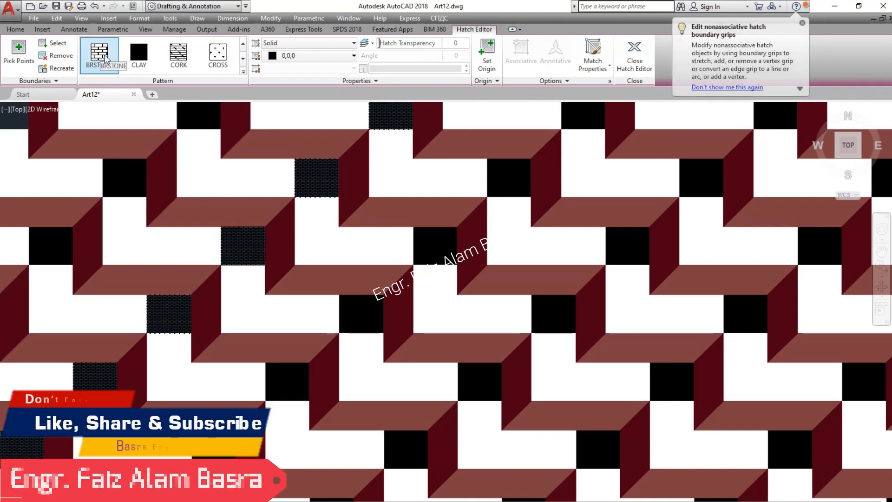
scroll(101, 57, "down", 3)
scroll(107, 59, "down", 2)
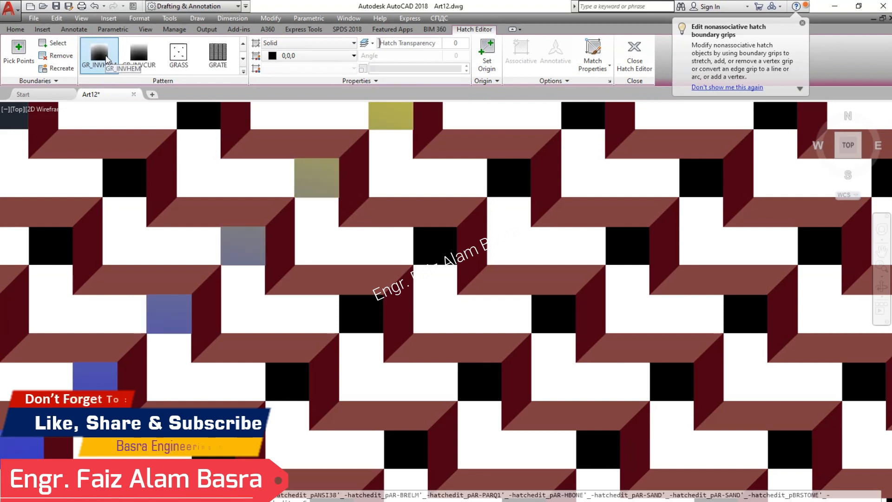
scroll(135, 59, "down", 4)
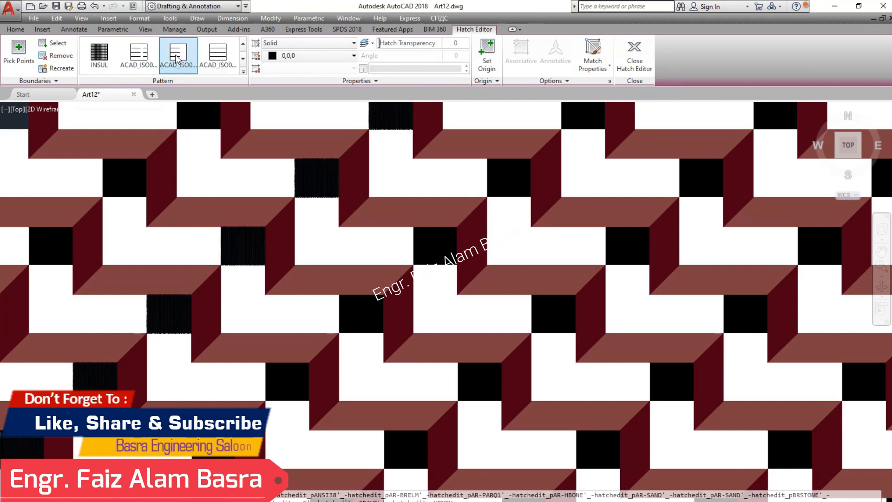
scroll(174, 61, "down", 2)
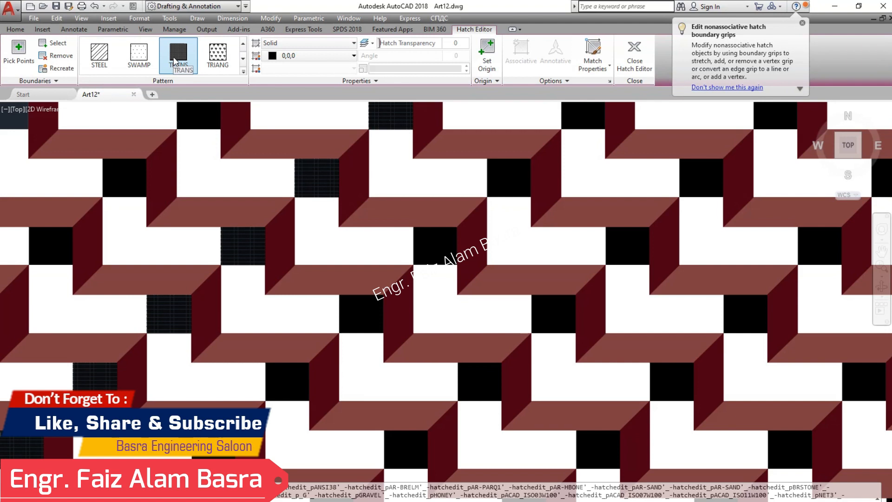
scroll(176, 62, "up", 1)
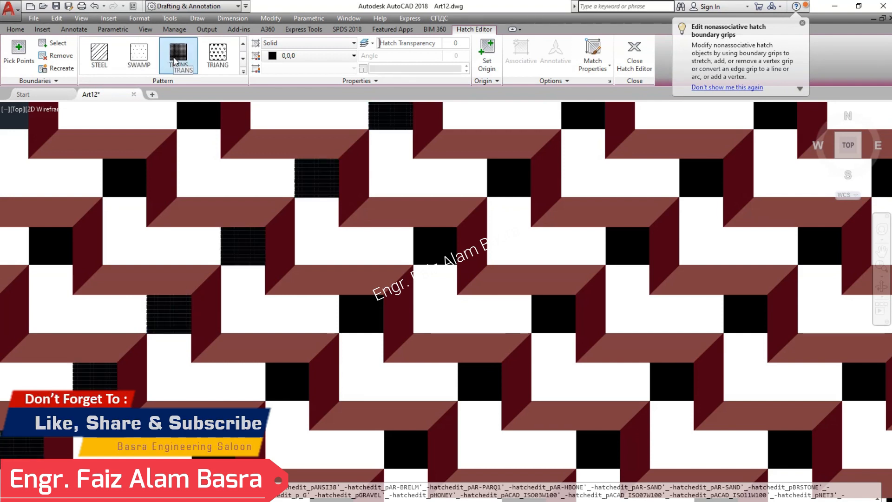
scroll(175, 62, "up", 1)
left_click(218, 56)
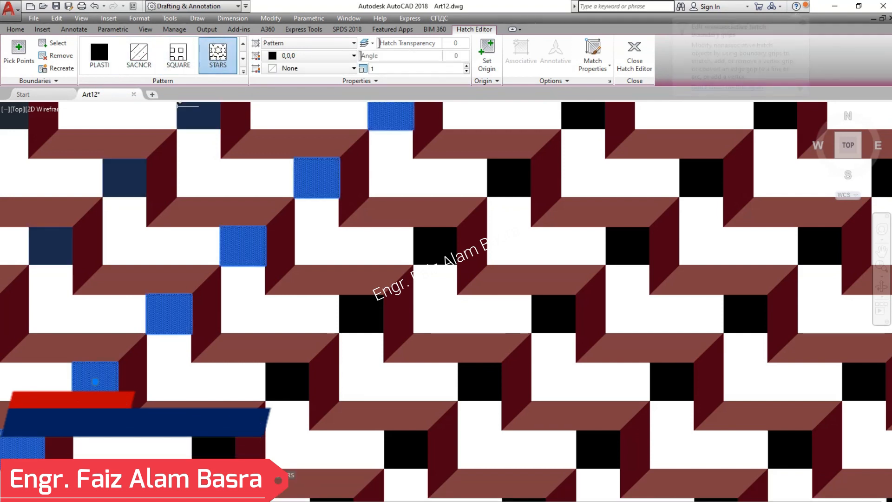
key("Escape")
Step: Set the star hatch's scale to 10, after trying 50, and give it a yellow background color
left_click(238, 251)
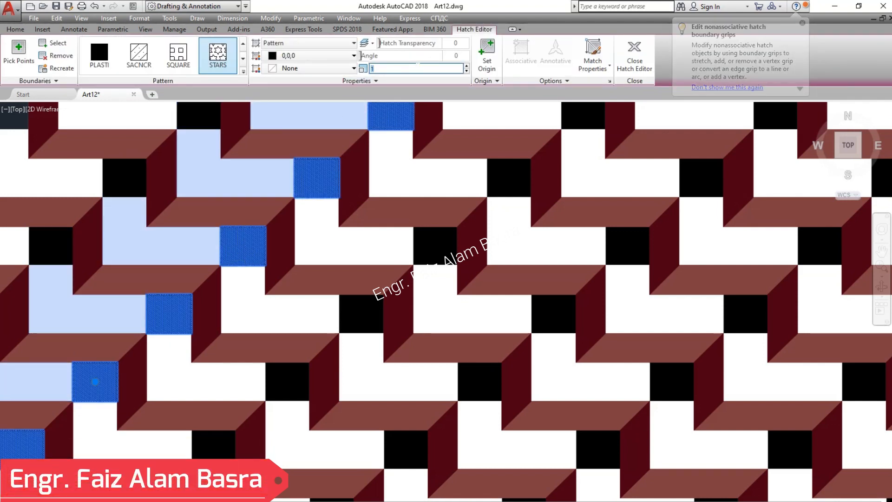
type("50")
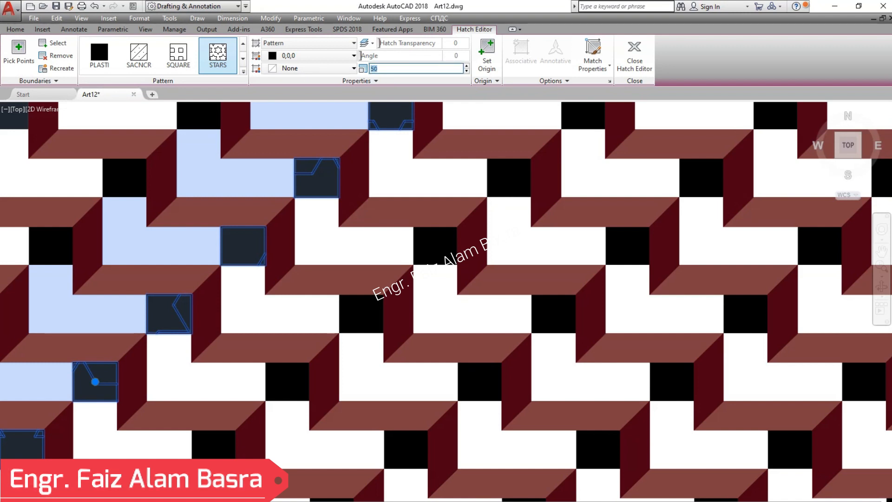
key("Return")
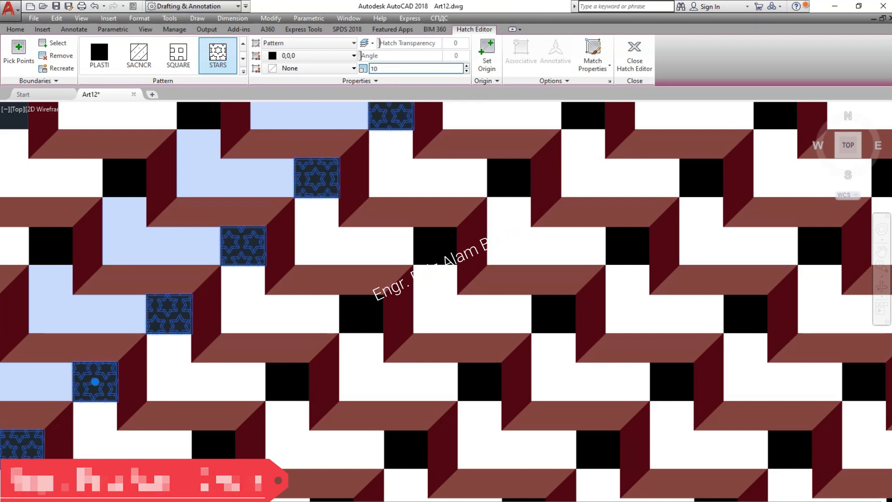
left_click(353, 69)
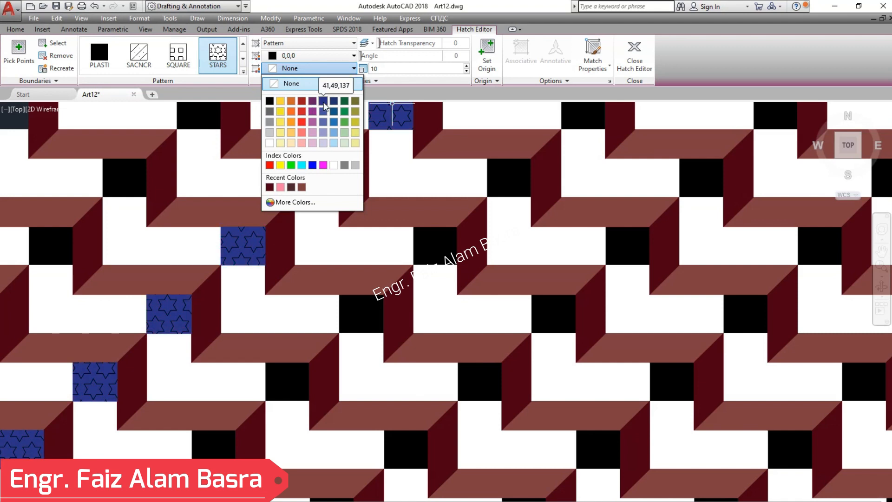
left_click(282, 166)
key("Escape")
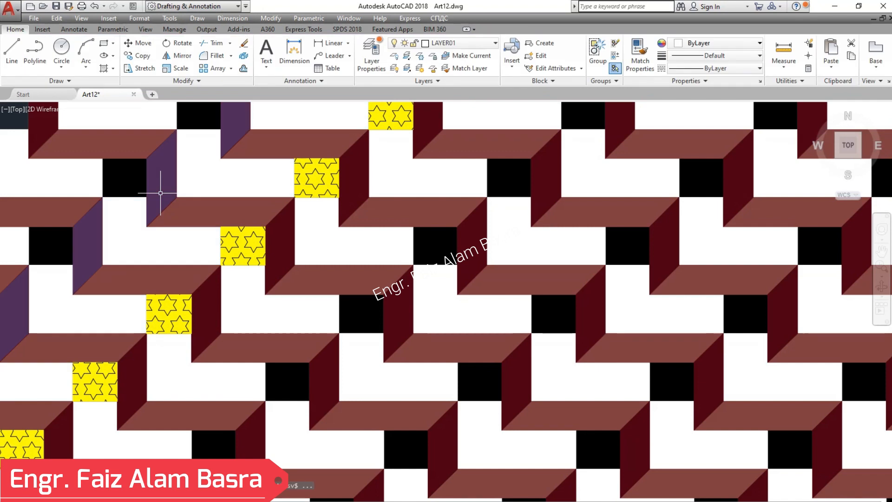
Step: Set the scale of the yellow star hatch on the diagonal row of squares to 5
left_click(385, 116)
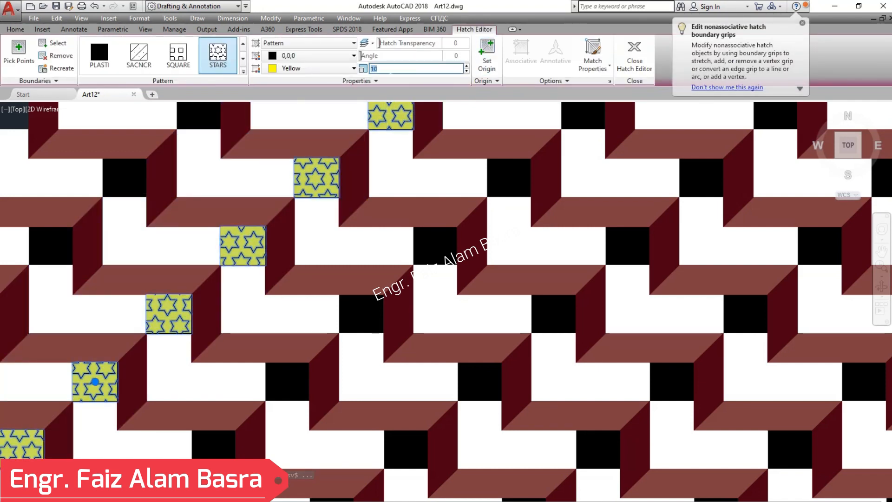
type("5")
key("Return")
key("Escape")
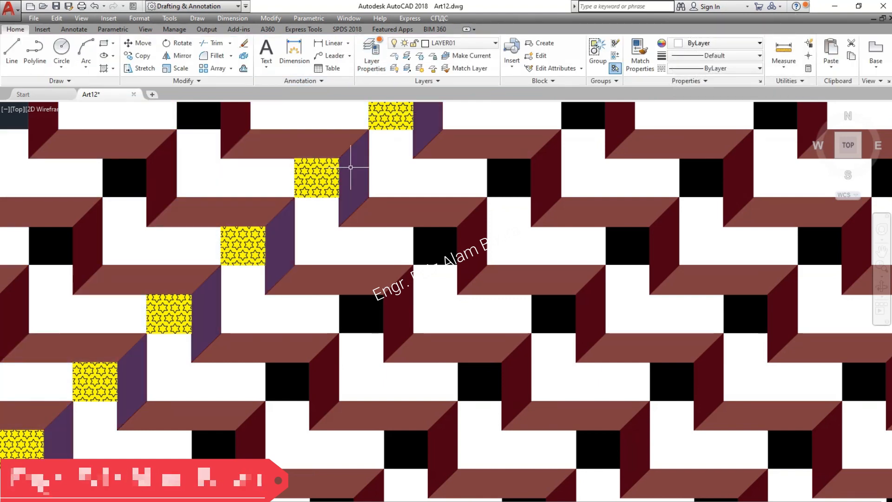
Step: Recolor that row's star hatch with yellow pattern lines on a blue background
left_click(329, 174)
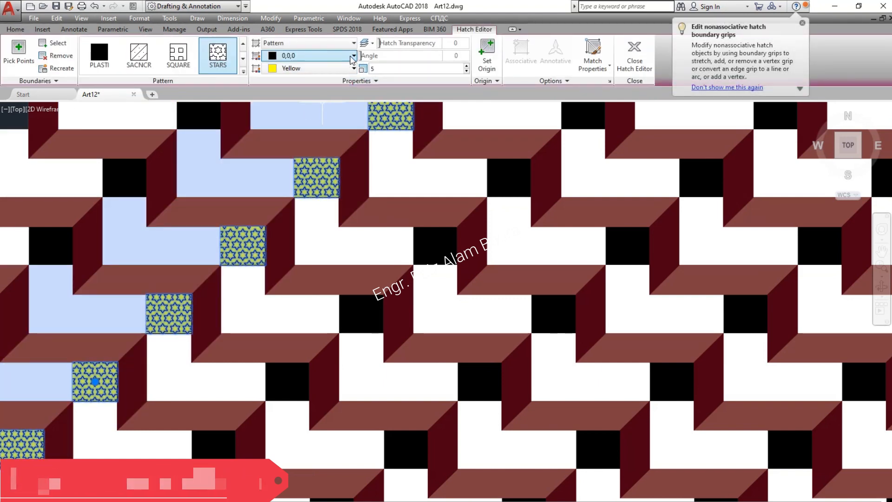
left_click(331, 56)
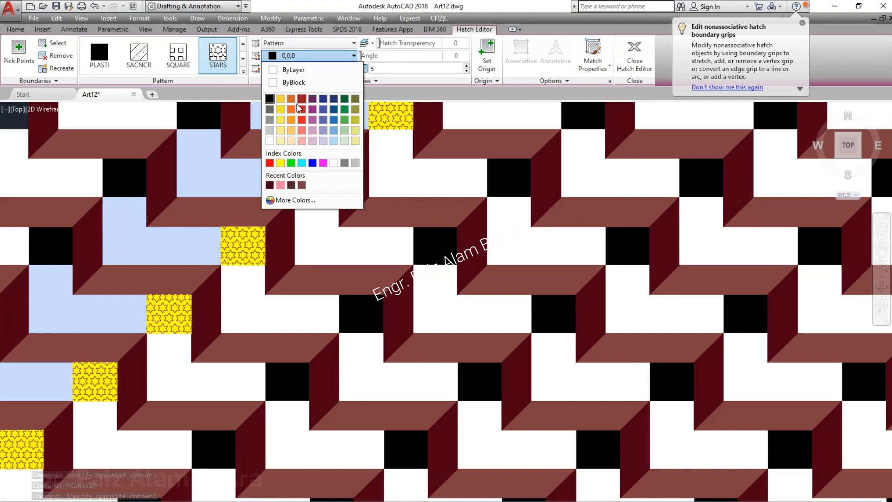
left_click(280, 163)
left_click(351, 68)
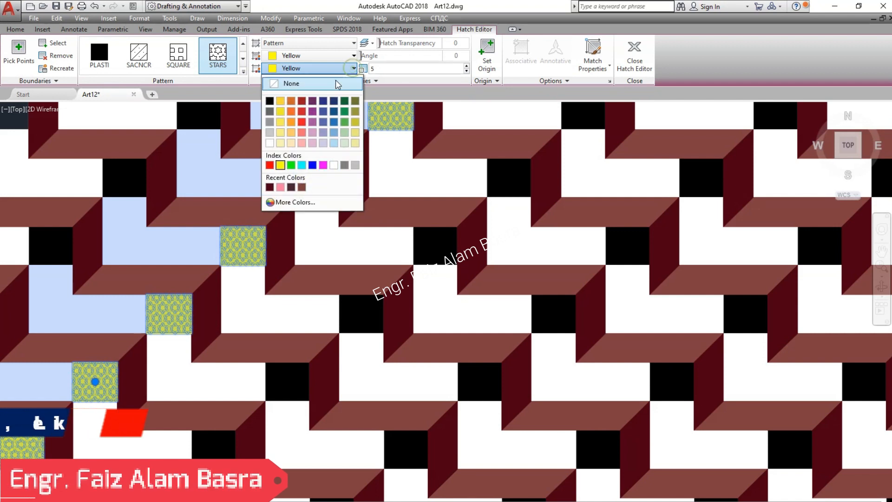
left_click(312, 166)
key("Return")
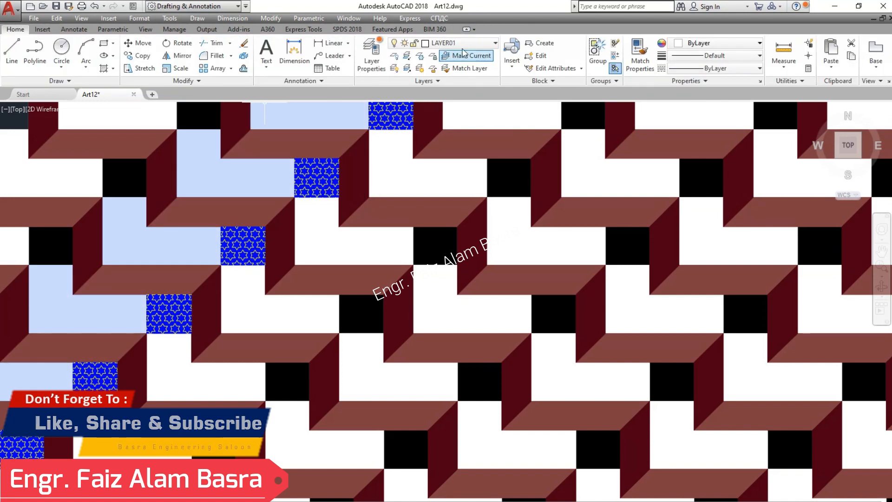
Step: Match the blue-and-yellow star hatch onto the other diagonal rows of black squares with Match Properties
left_click(639, 53)
left_click(316, 178)
left_click(199, 117)
left_click(437, 244)
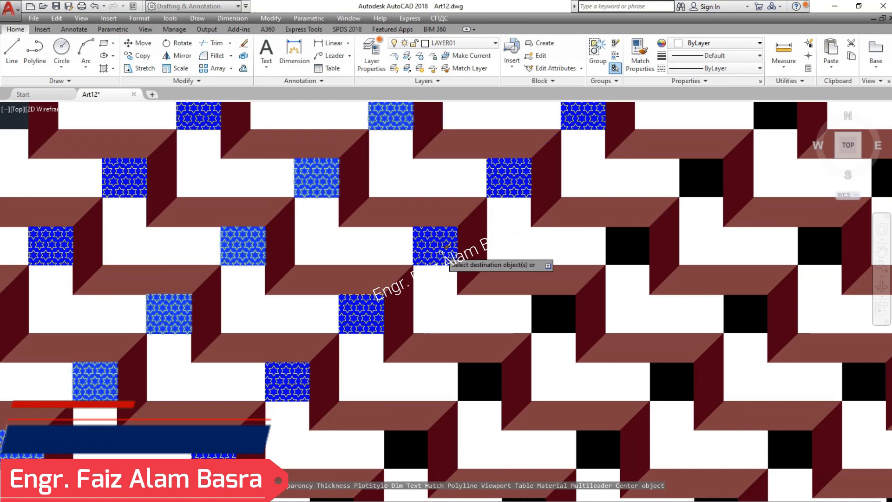
left_click(544, 317)
left_click(672, 380)
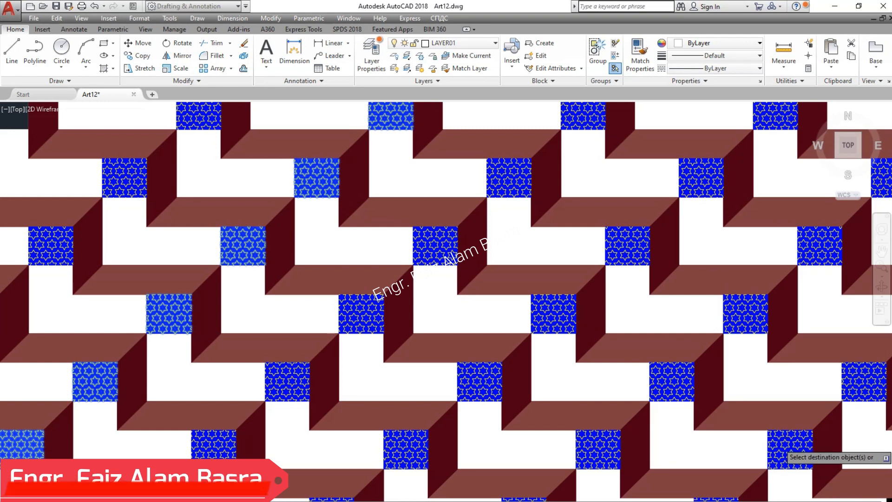
scroll(191, 255, "down", 2)
left_click(624, 420)
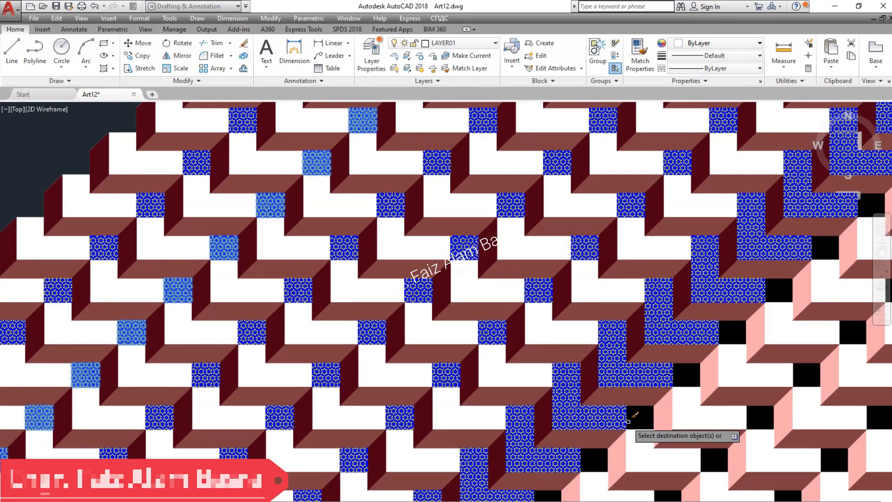
left_click(640, 421)
left_click(711, 460)
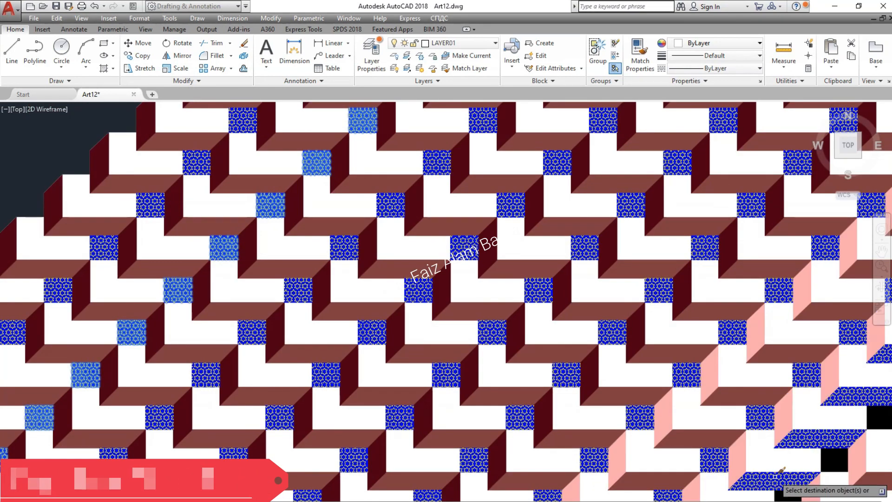
left_click(790, 491)
key("Escape")
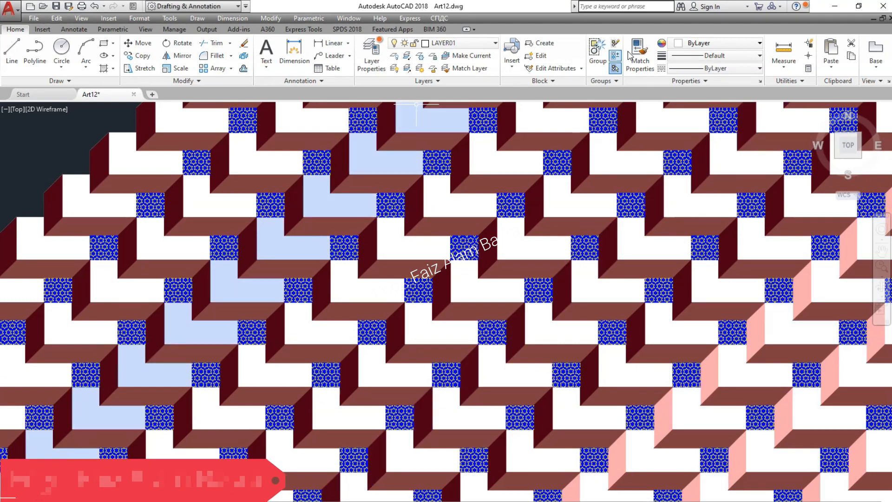
left_click(640, 57)
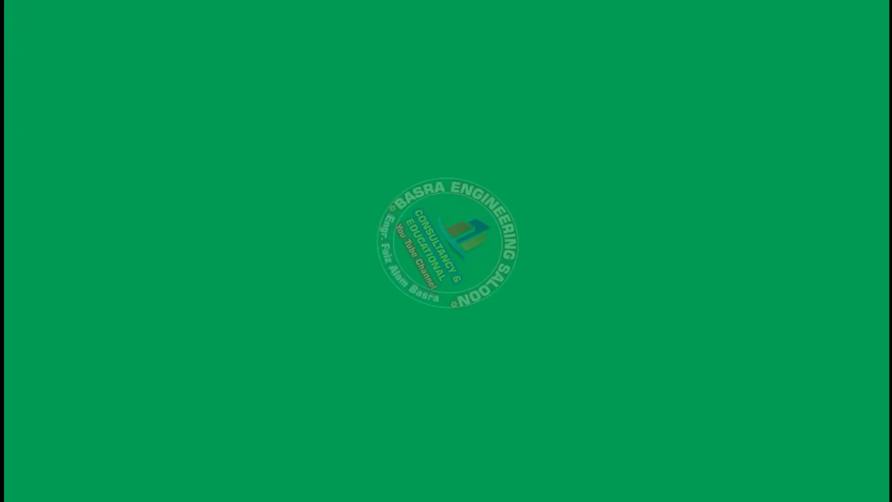